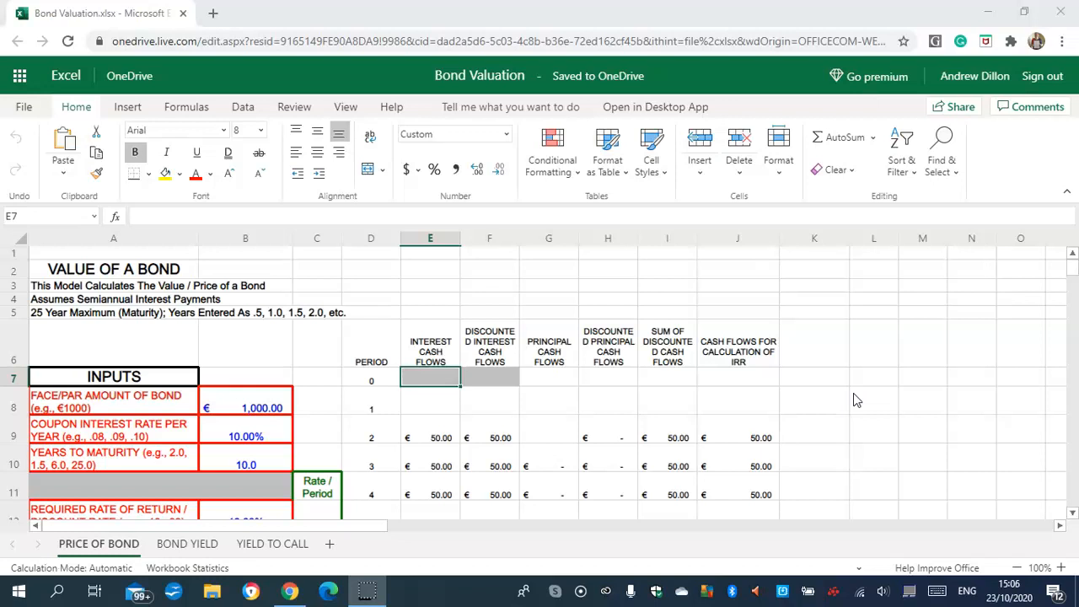
Examine the bond's input cells in column B, from the face amount down to the required rate of return
left_click(425, 401)
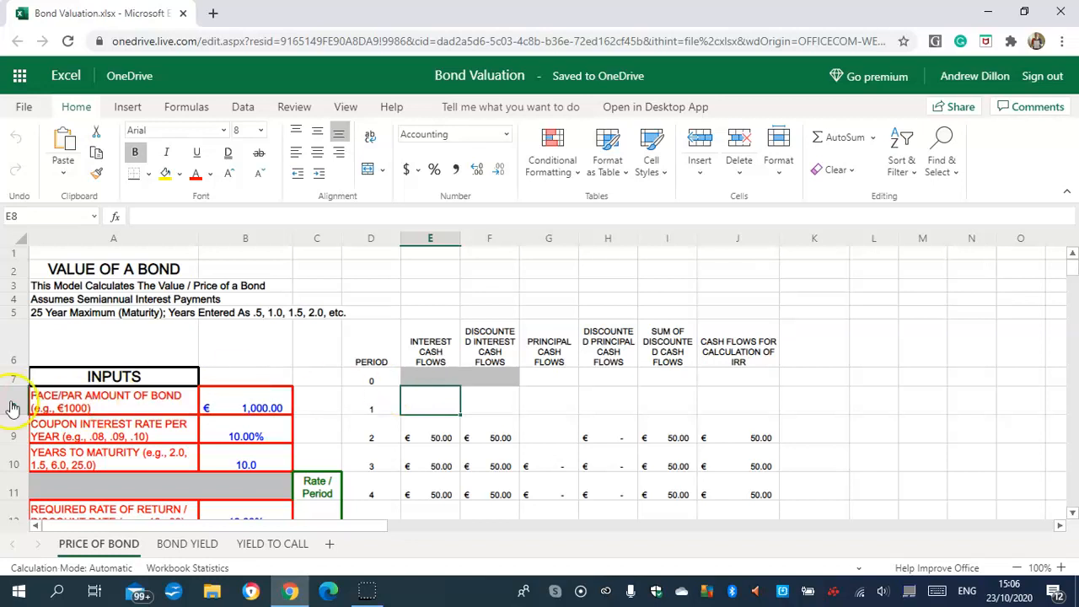
left_click(267, 404)
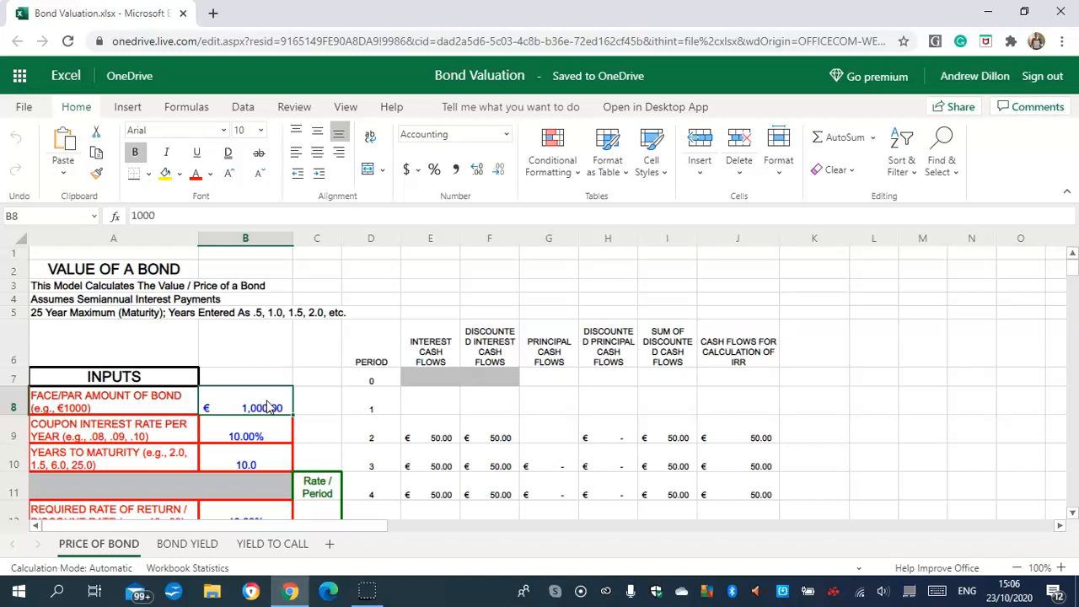
key("Down")
key("Down")
key("Down")
key("Down")
key("Down")
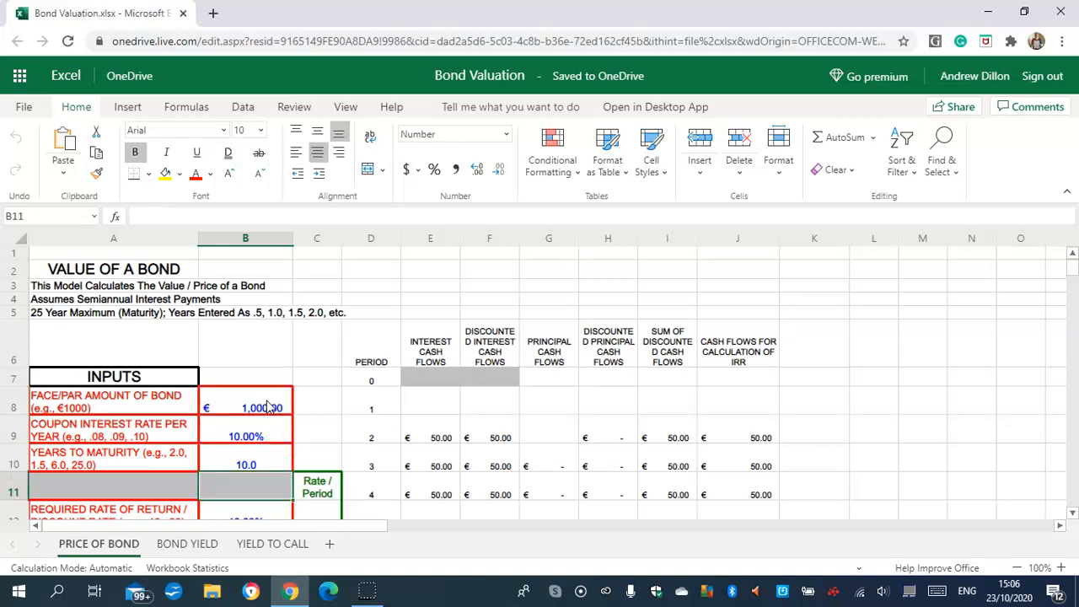
key("Up")
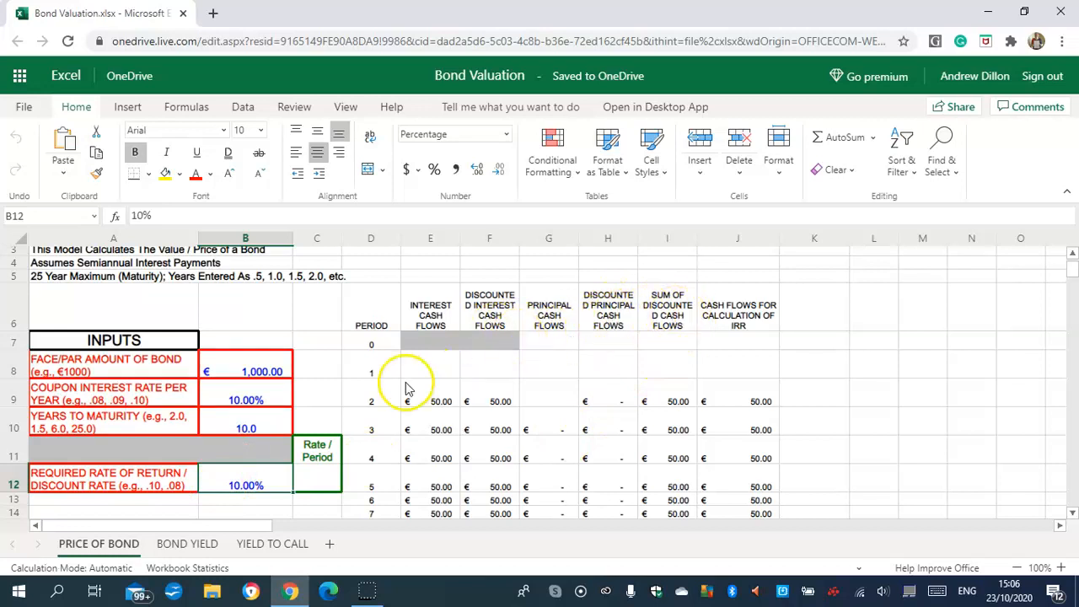
Try to enter the period 1 interest cash flow in cell E8 as =F($B$10>,0.49,$B$9*$B$8/2,0)
left_click(427, 365)
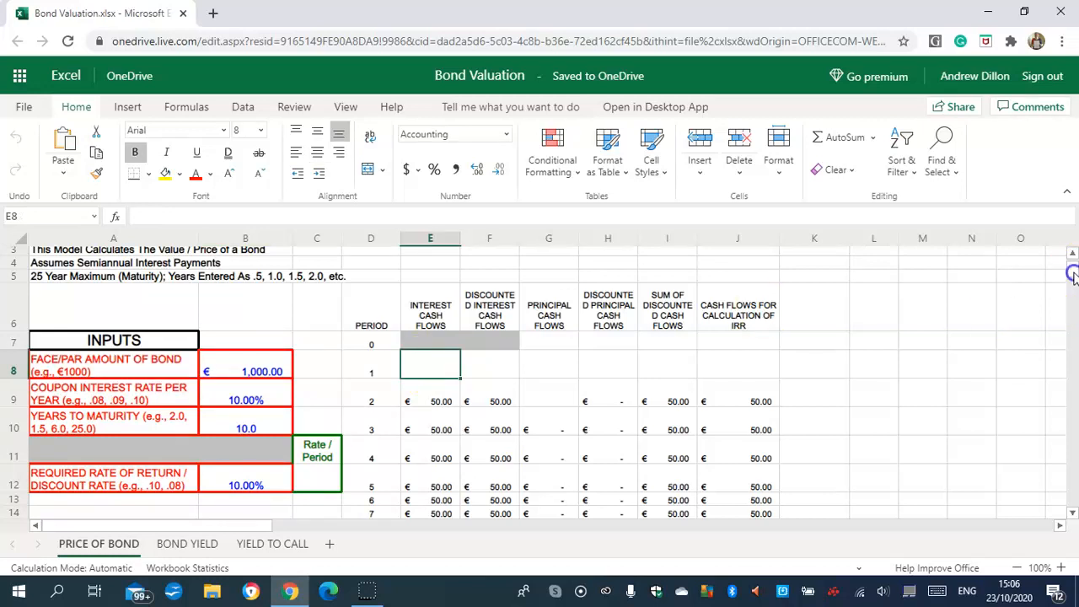
scroll(1074, 278, "up", 1)
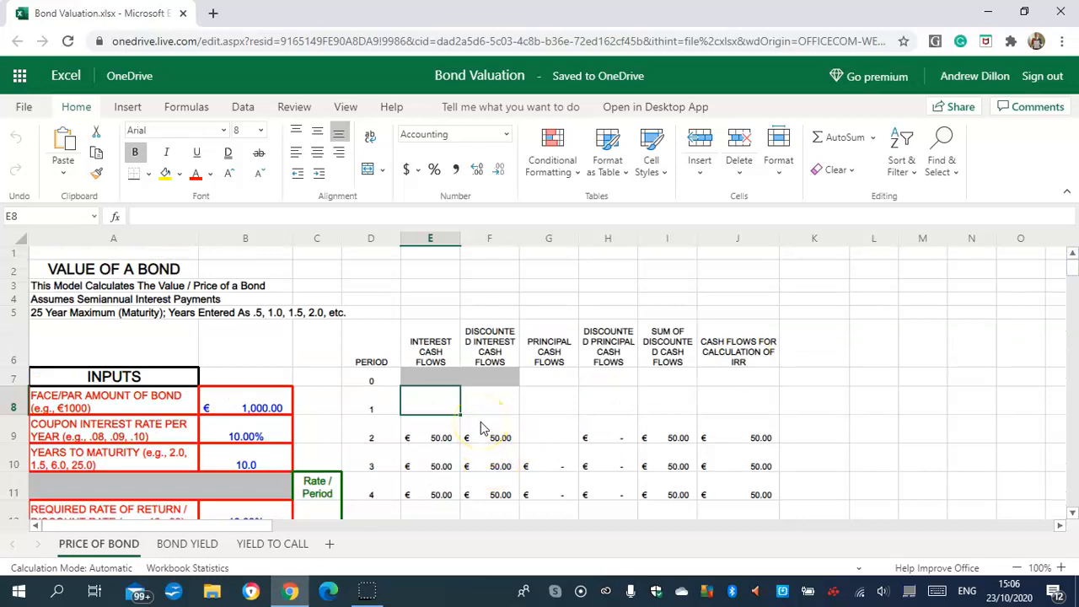
key("Caps_Lock")
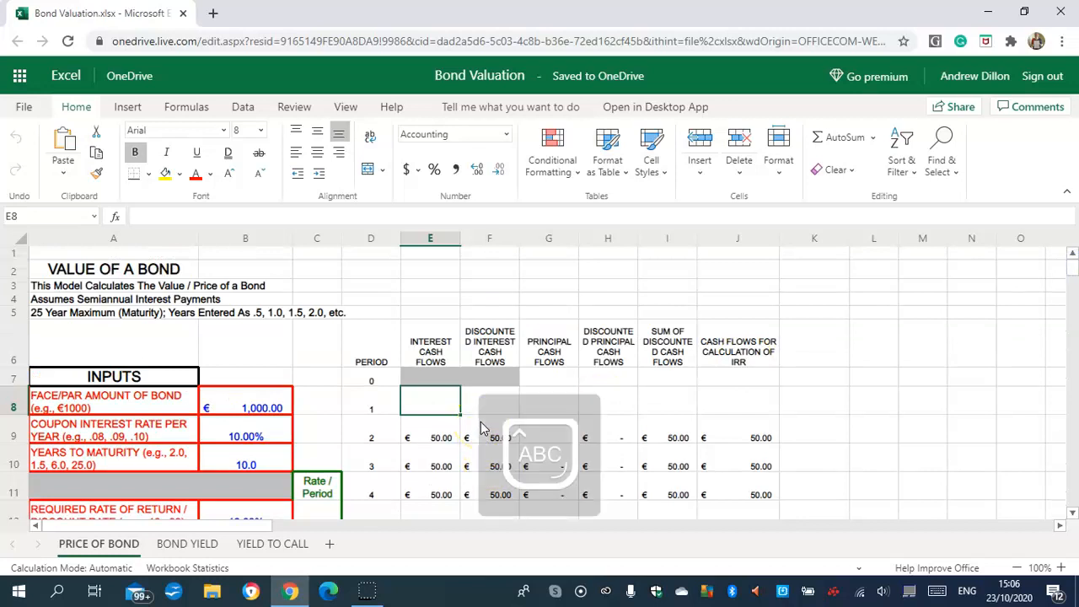
type("=F")
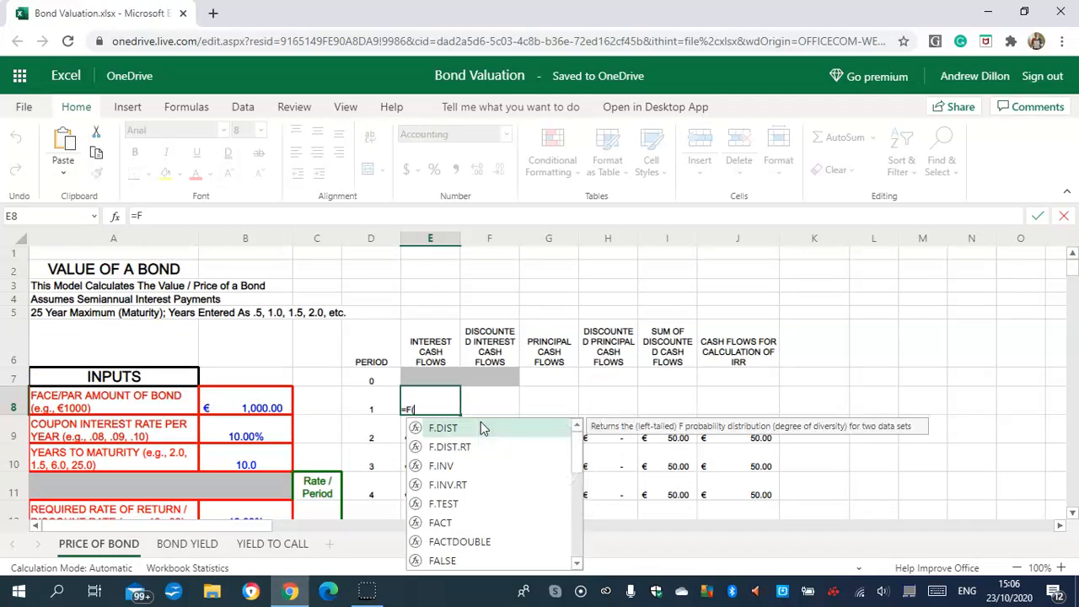
type("($B")
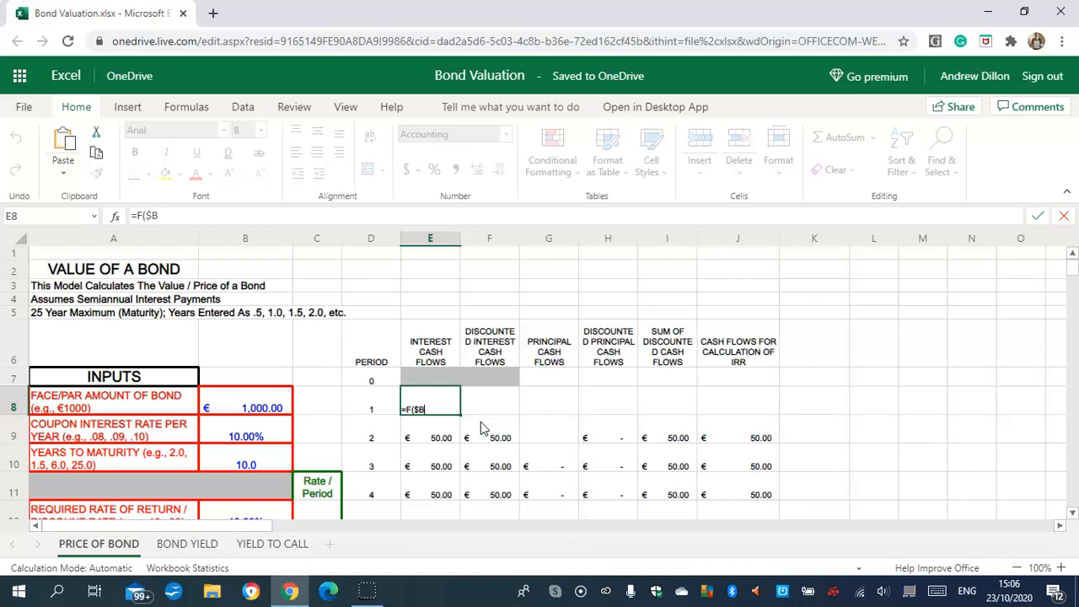
type("$10")
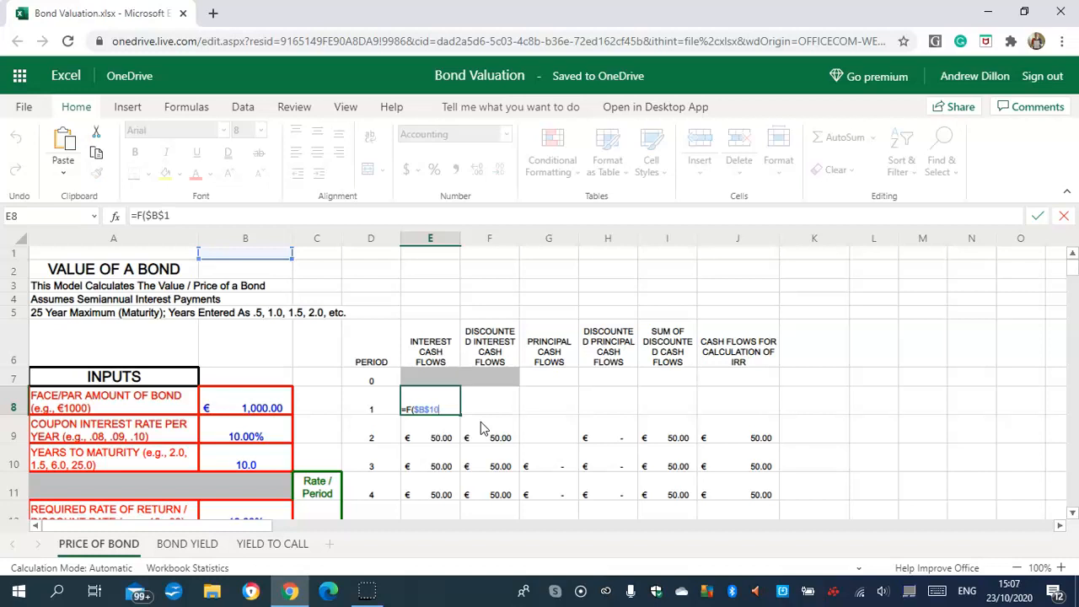
type(">")
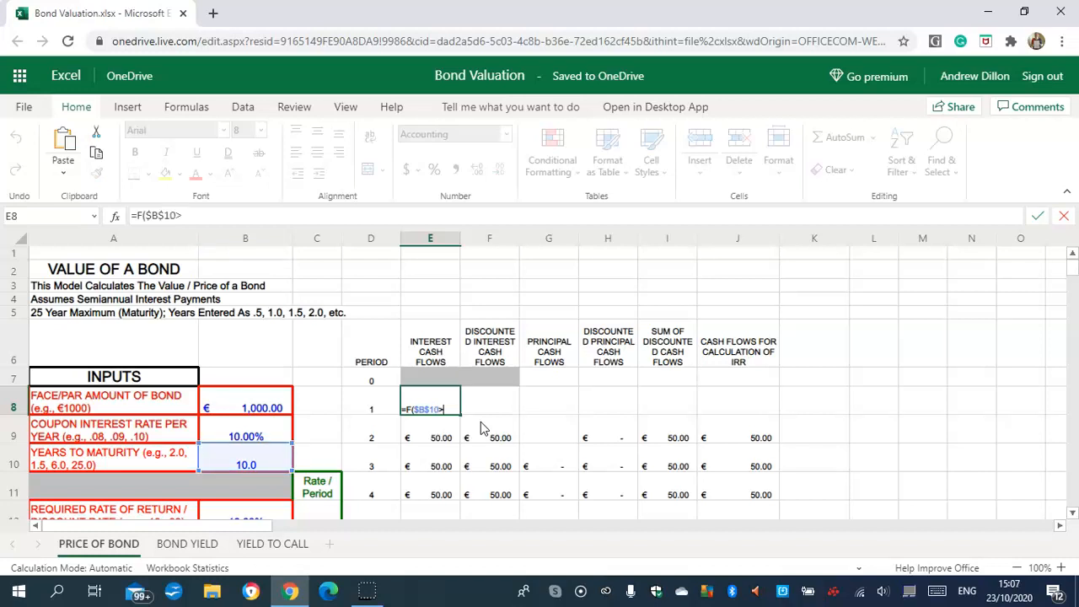
type(",0.49,$B$")
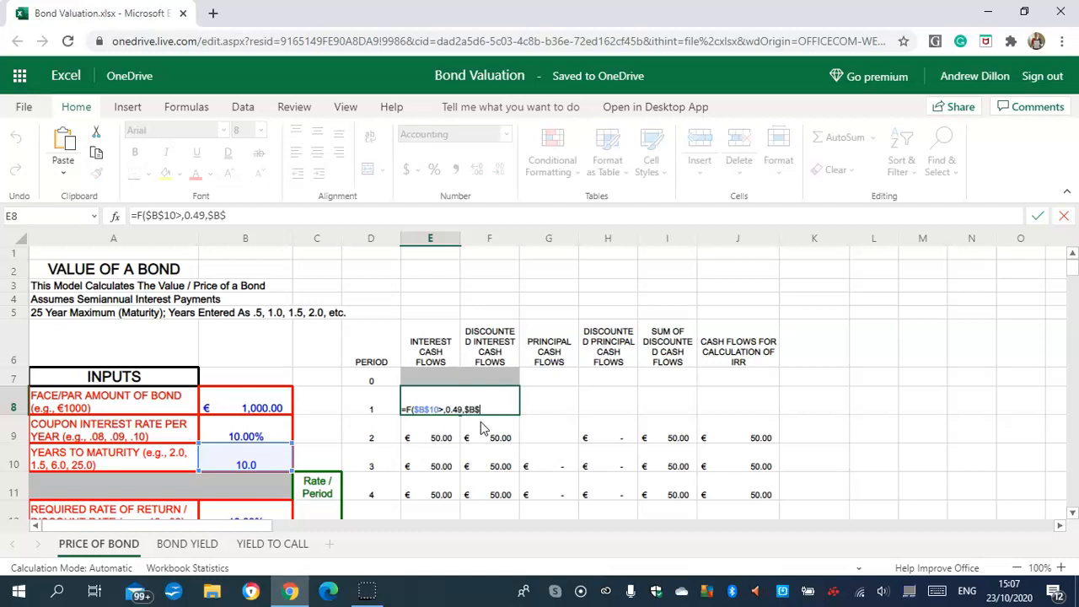
type("9")
type("*")
type("$B$")
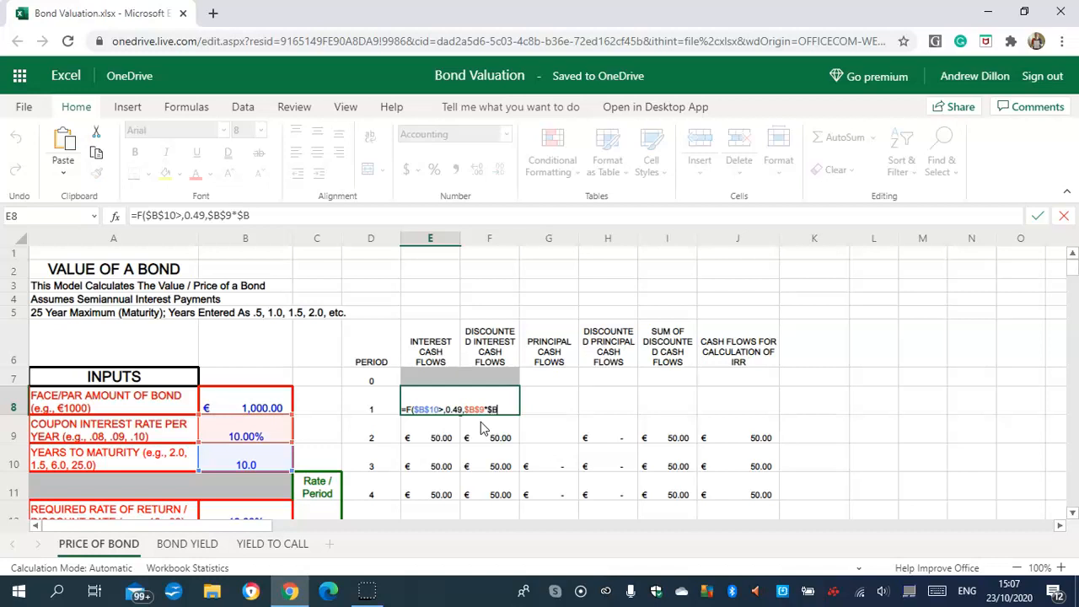
type("8/")
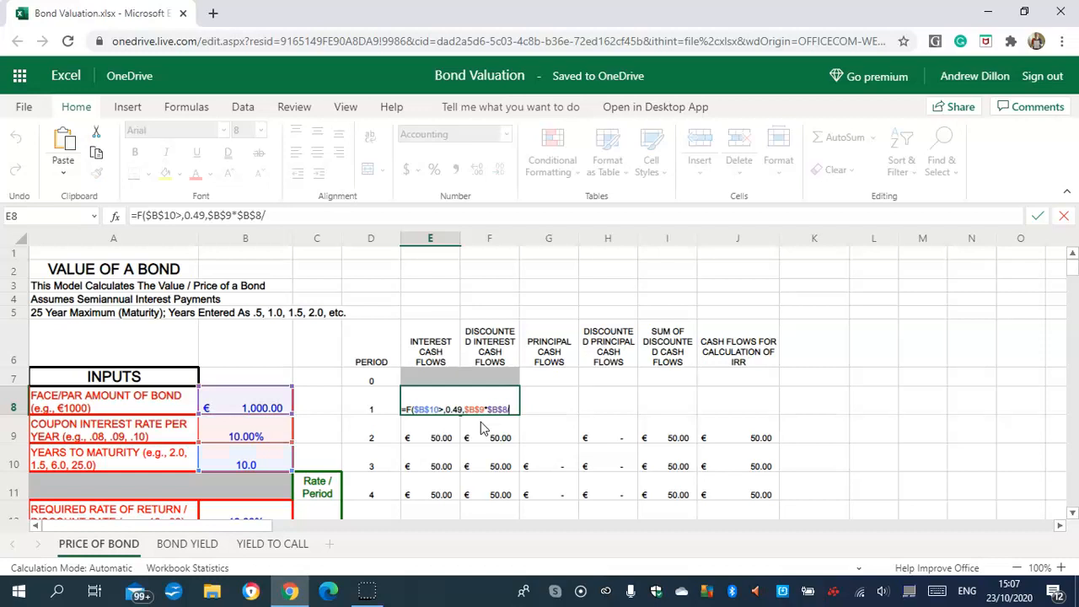
type("2,0)")
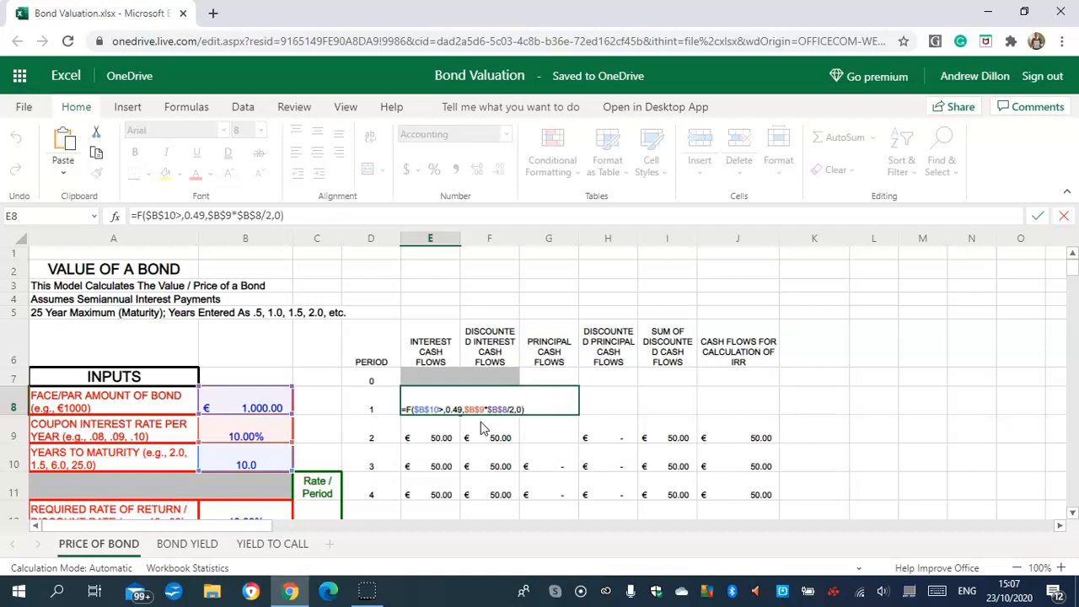
key("Return")
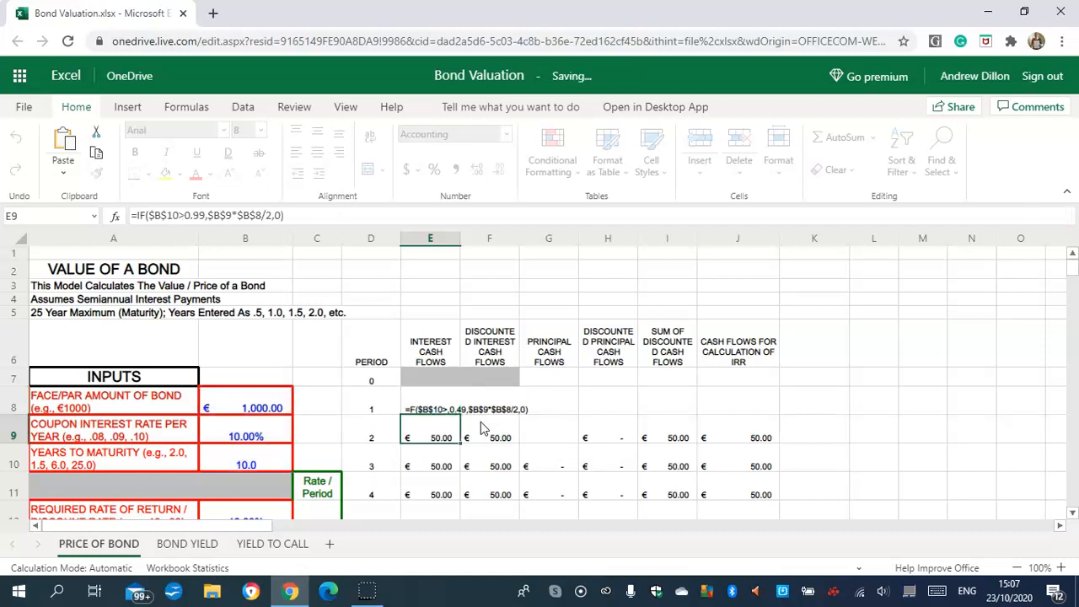
Fill the period 2 interest cash flow formula from E9 up into E8, replacing the mistyped entry
left_click(448, 437)
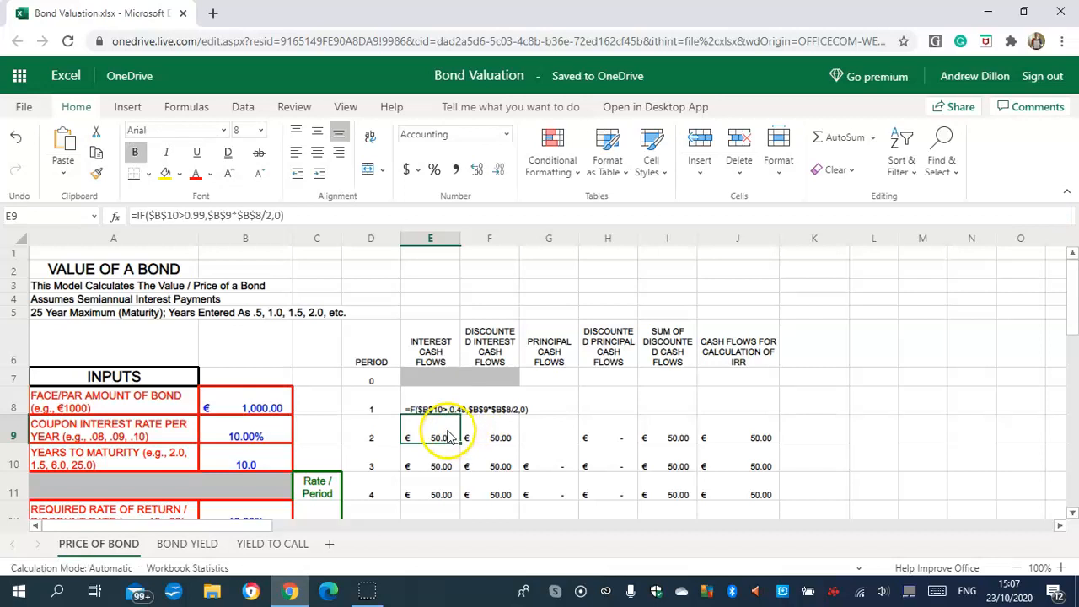
left_click(435, 405)
left_click(435, 430)
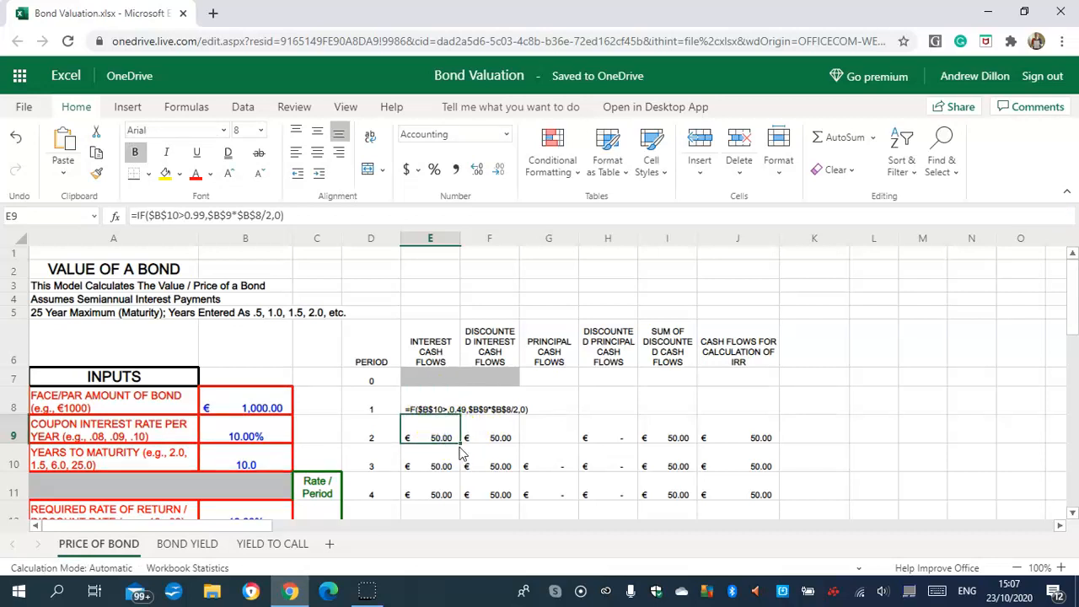
left_click_drag(458, 437, 451, 408)
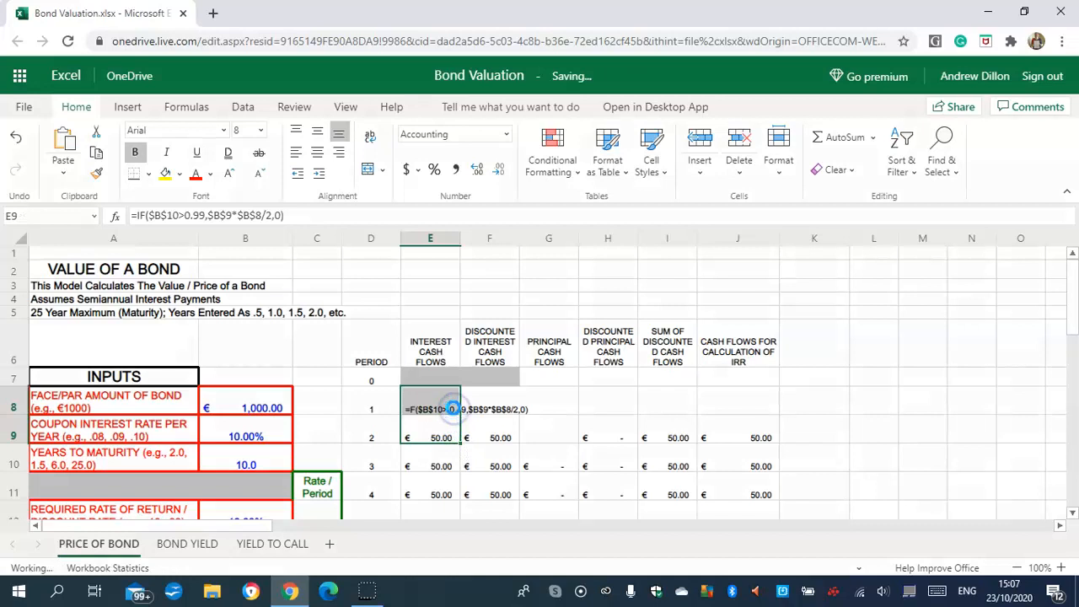
Set the years-to-maturity threshold in the period 1 interest cash flow formula in E8 to 0.49
left_click(439, 410)
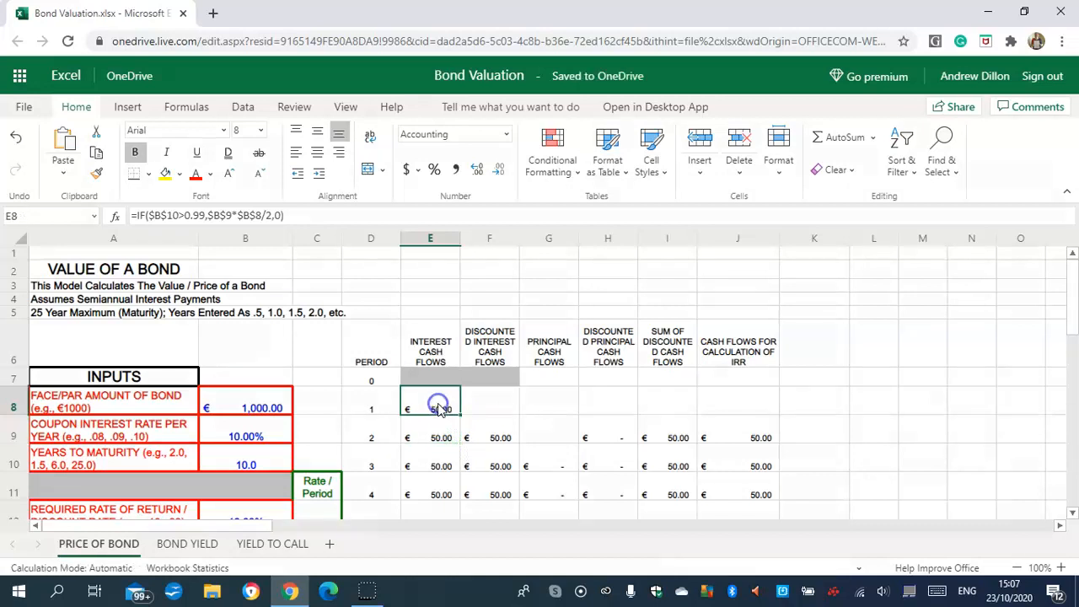
left_click(203, 215)
key("BackSpace")
type("4")
key("Return")
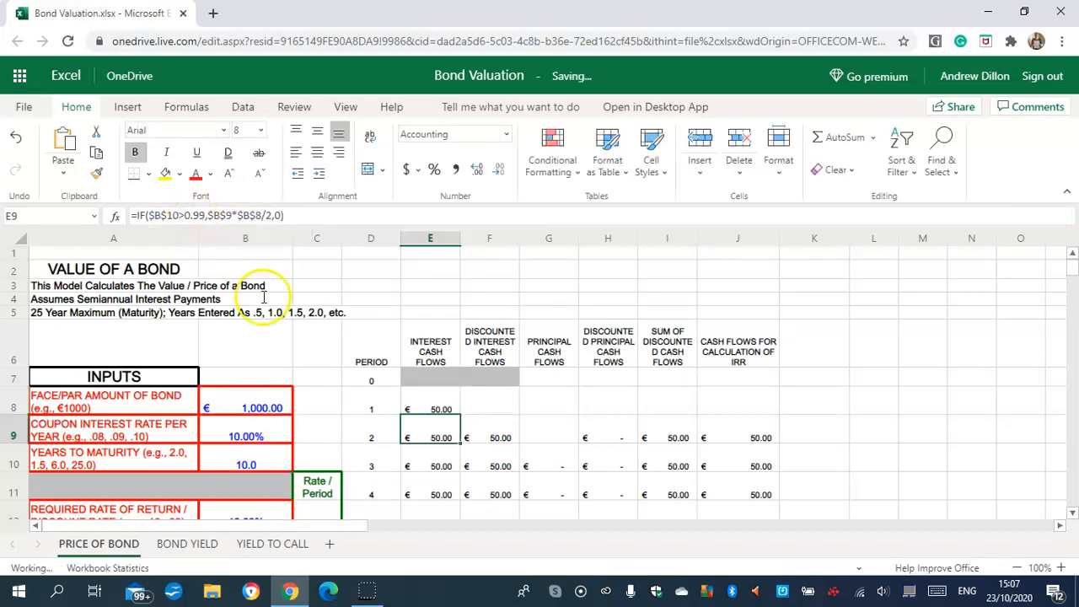
Enter the period 1 discounted interest cash flow in F8 as =($E8)*(1/((1+$C$12)^1))
left_click(498, 402)
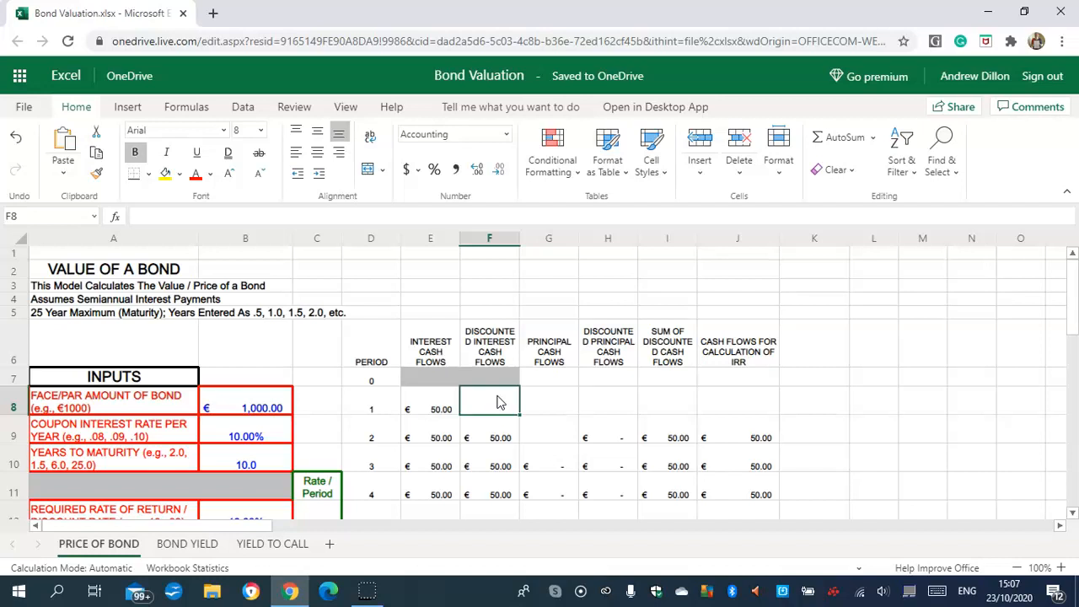
type("=(")
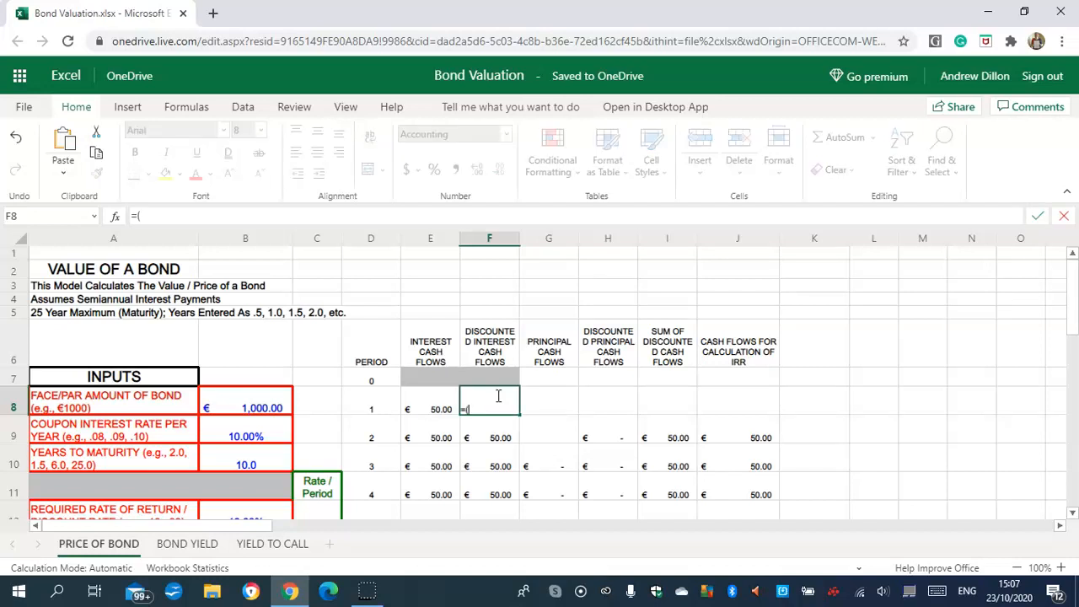
type("$E*")
type(")")
key("BackSpace")
key("BackSpace")
type("8)")
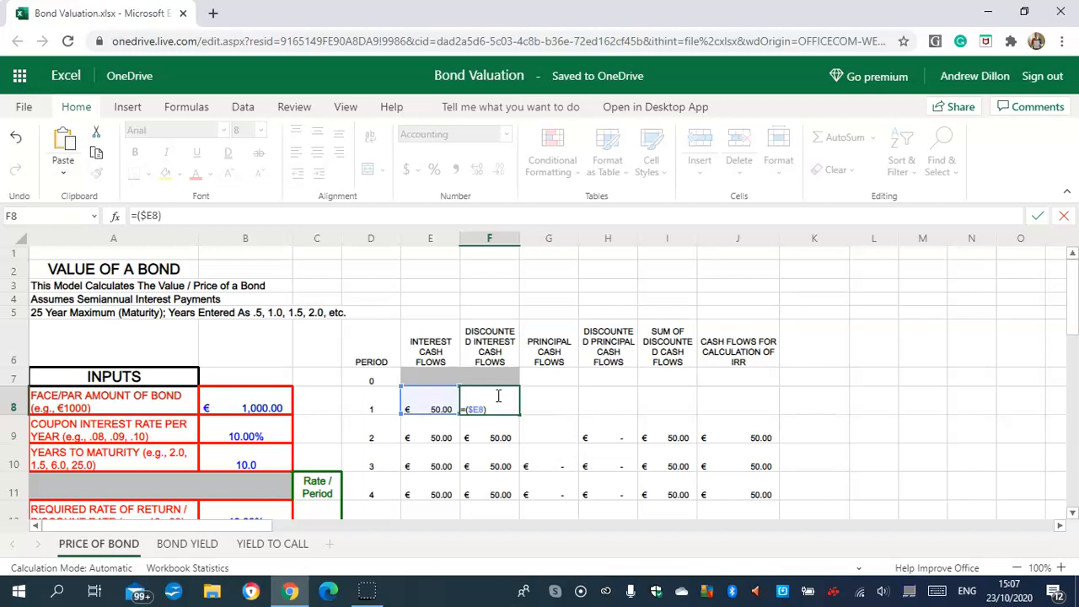
type("*(1/((1+$C")
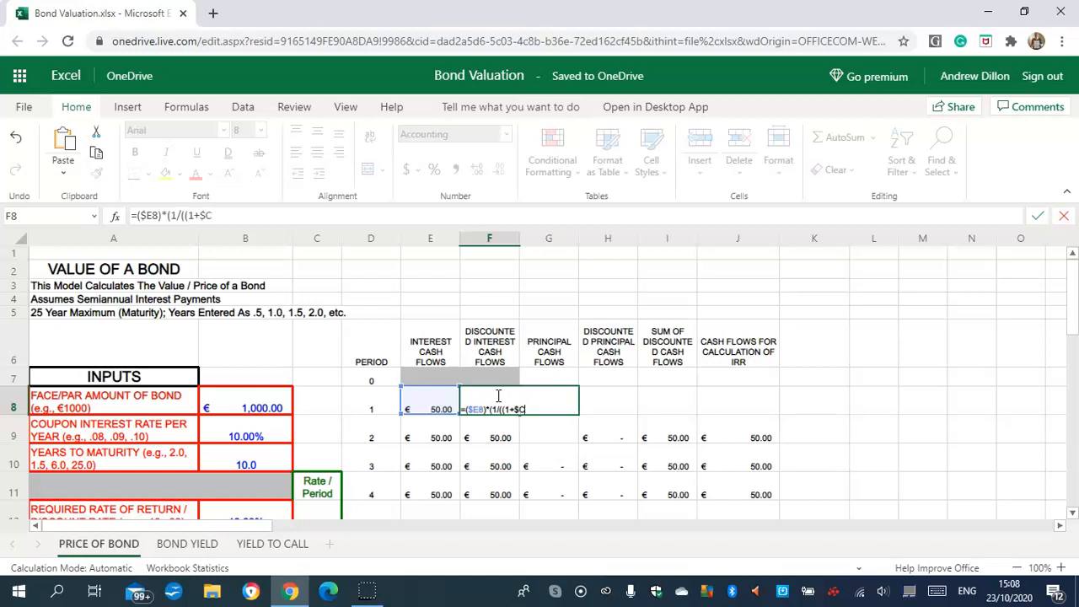
type("$12)^")
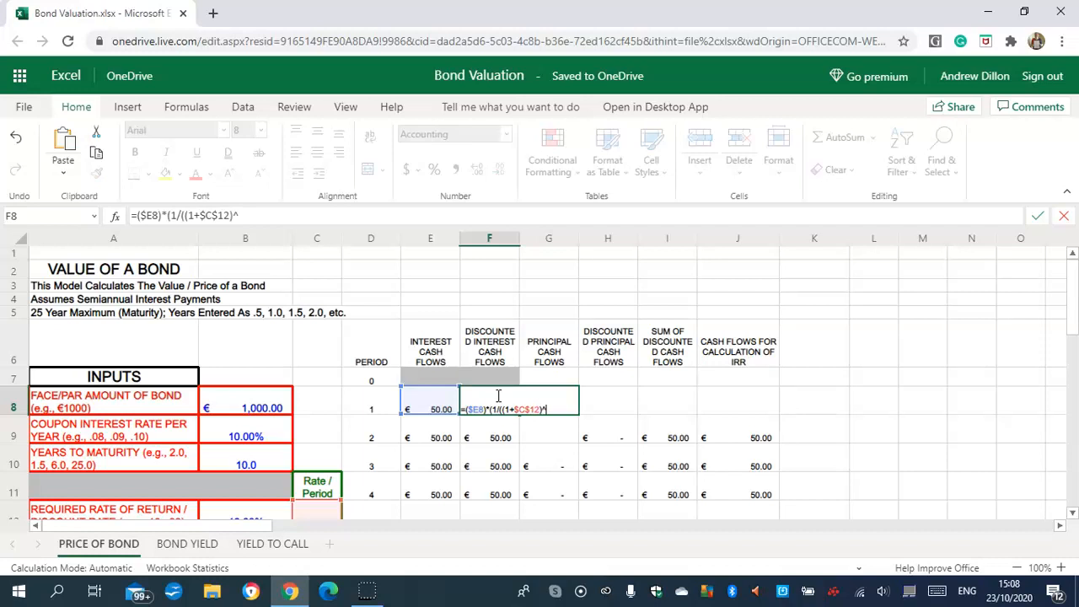
type("1))")
key("Return")
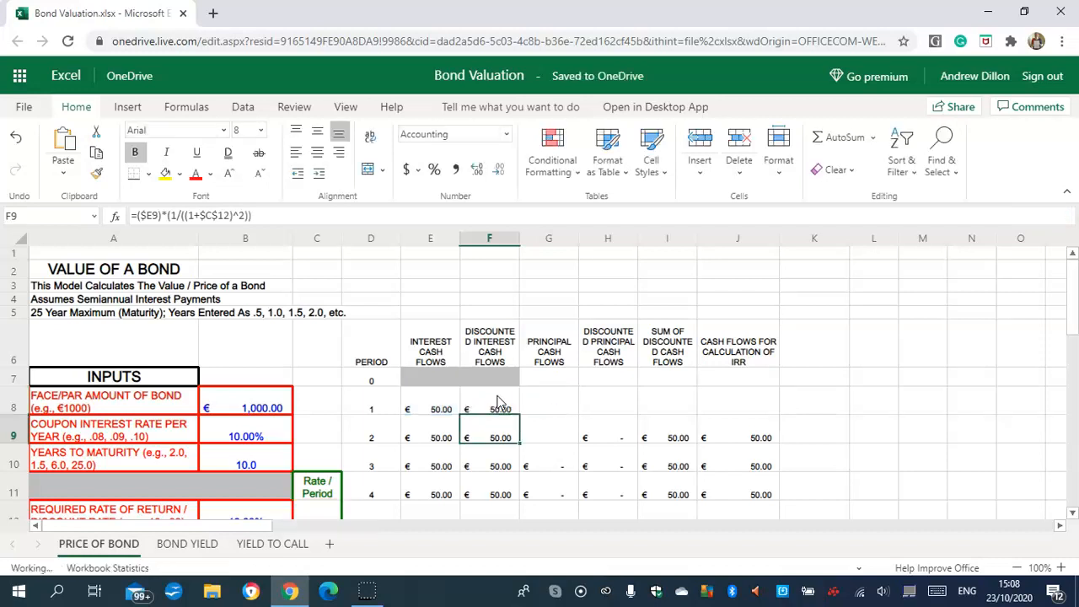
left_click(495, 415)
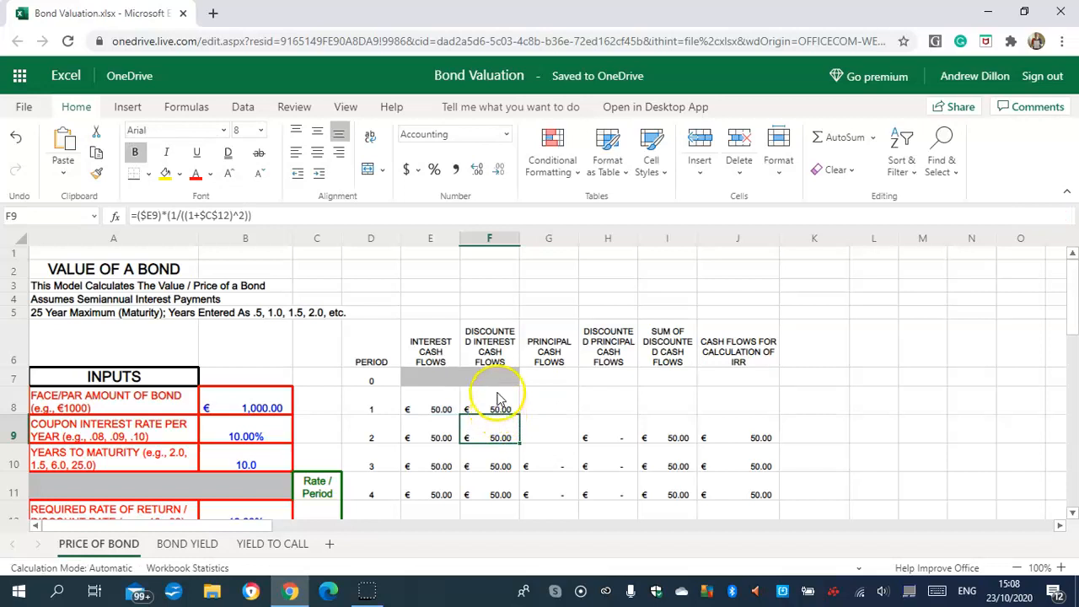
left_click(494, 409)
Enter the period 0 principal cash flow in G7 as =IF($B$11>0,$B$11*-1,1000*-1)
left_click(554, 409)
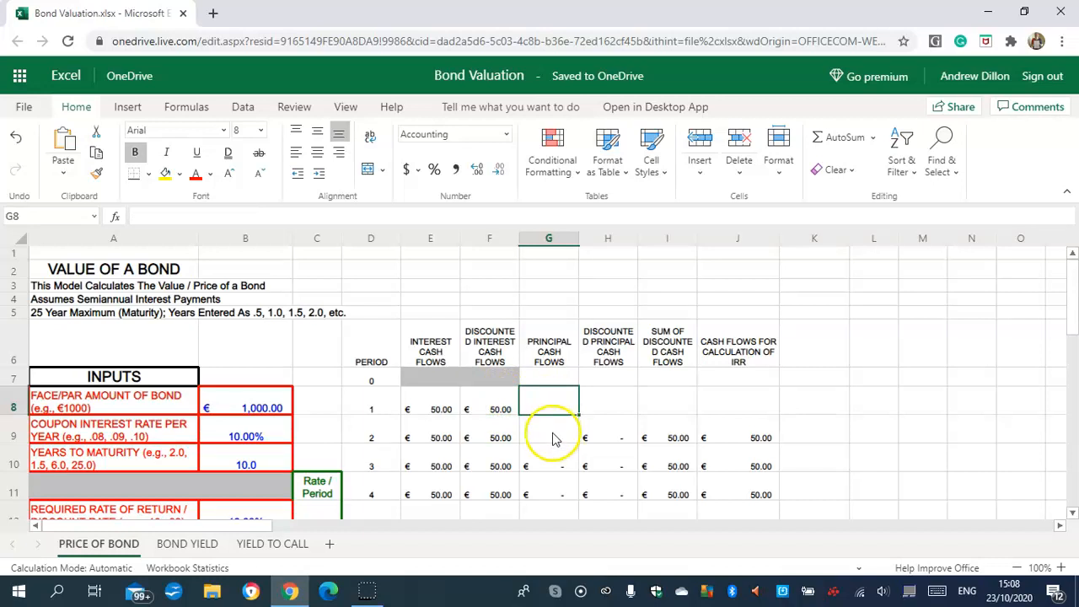
left_click(549, 381)
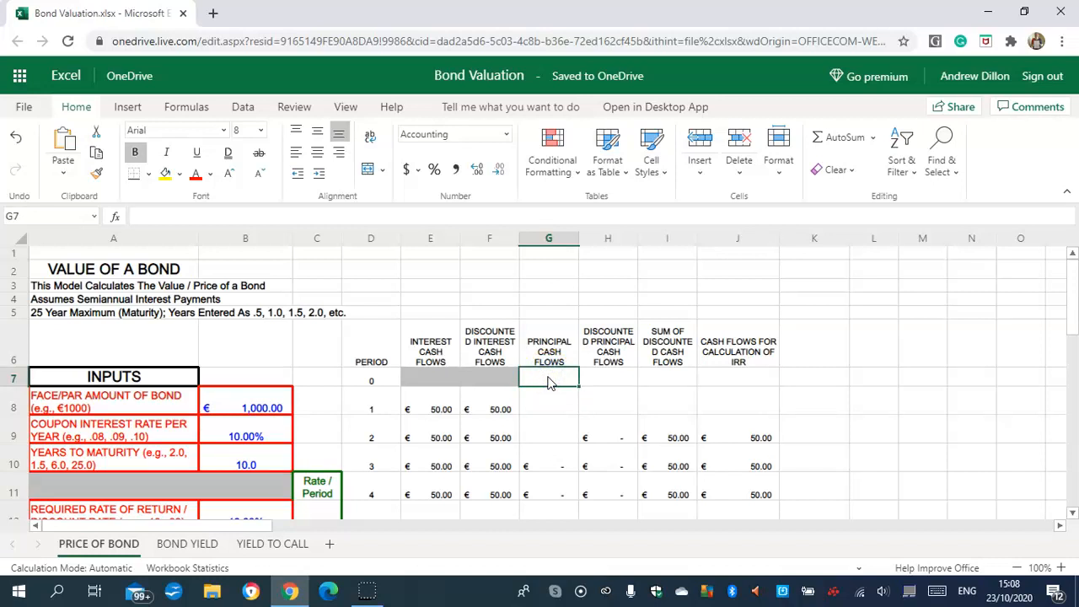
type("=")
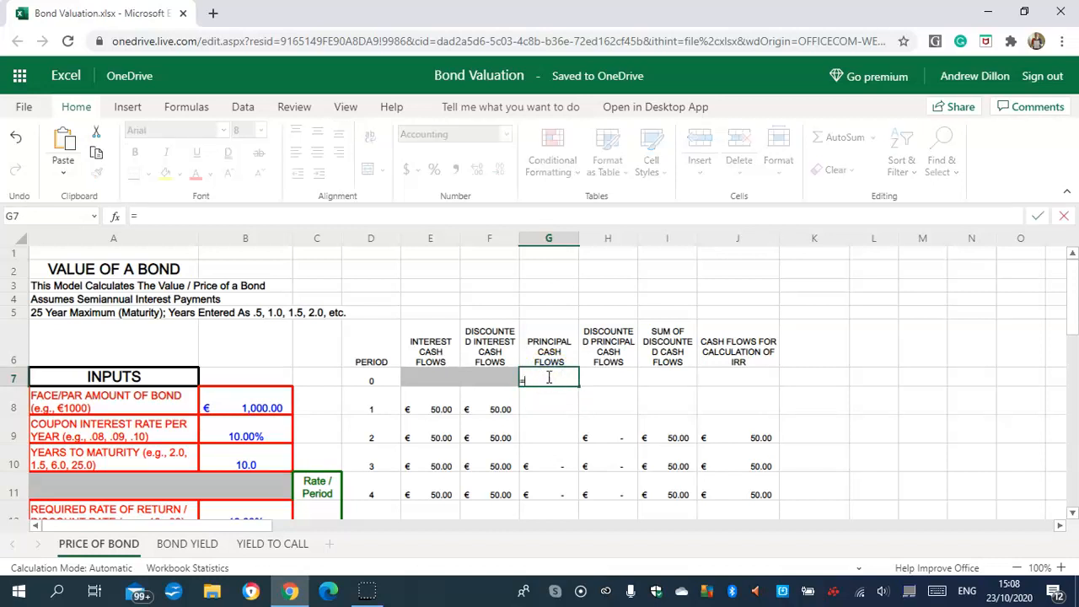
type("IF")
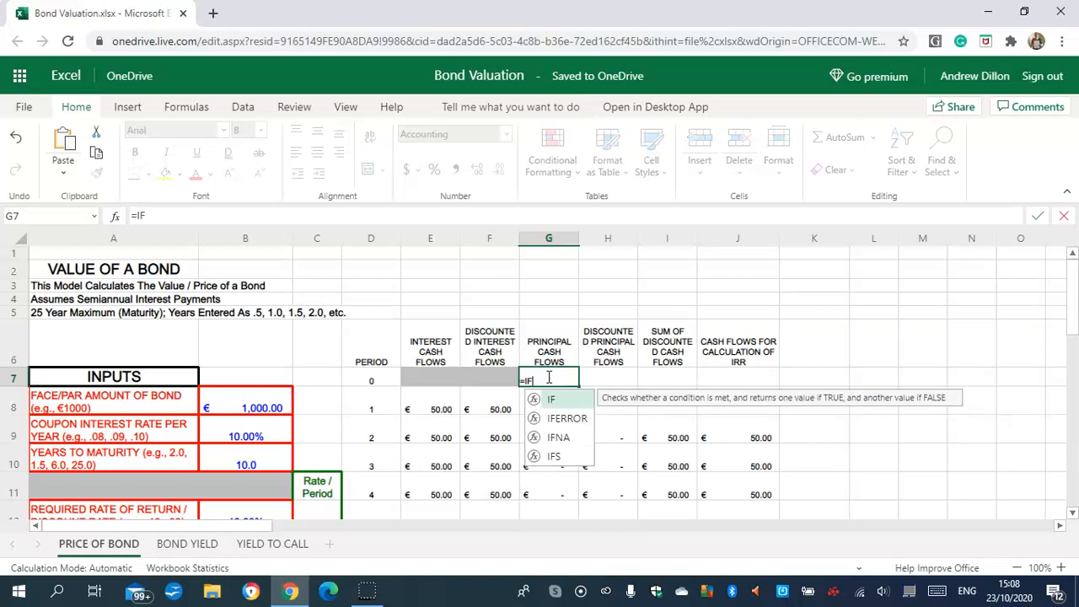
type("(")
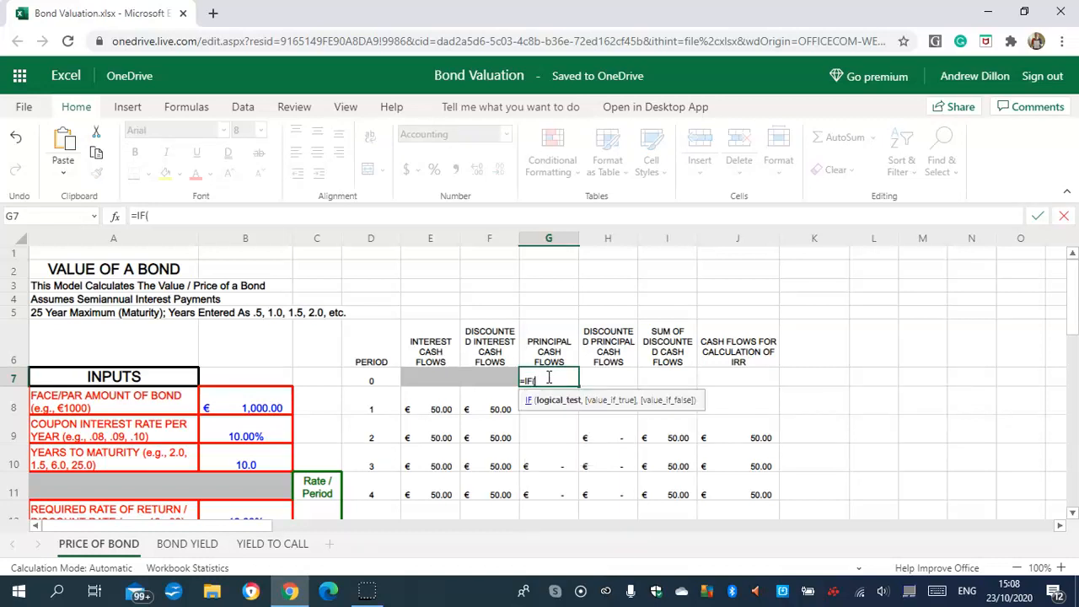
type("$B$11>0")
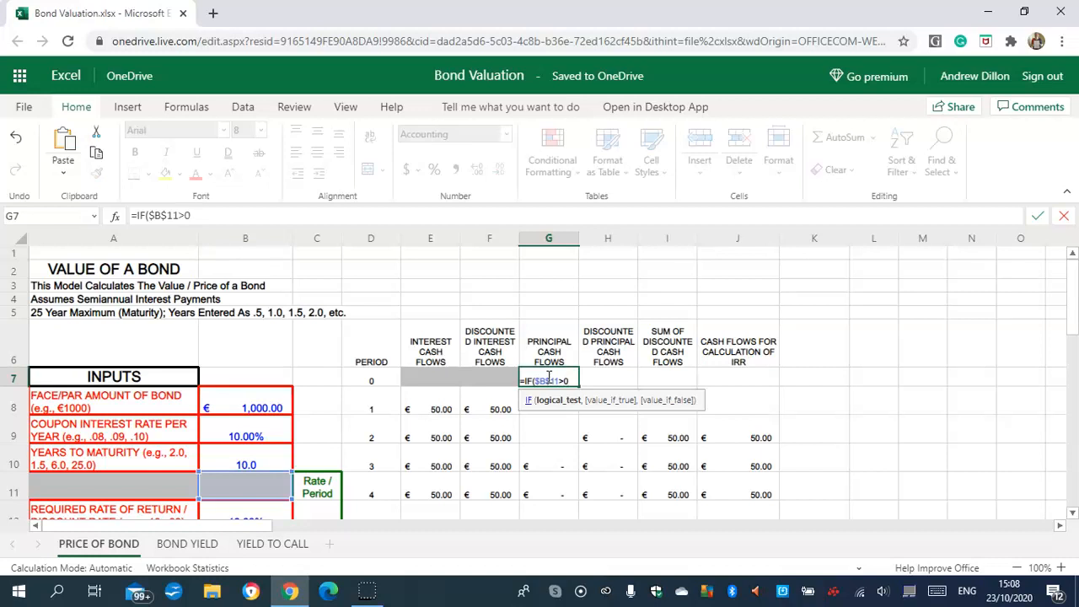
type(",")
type("$B$1")
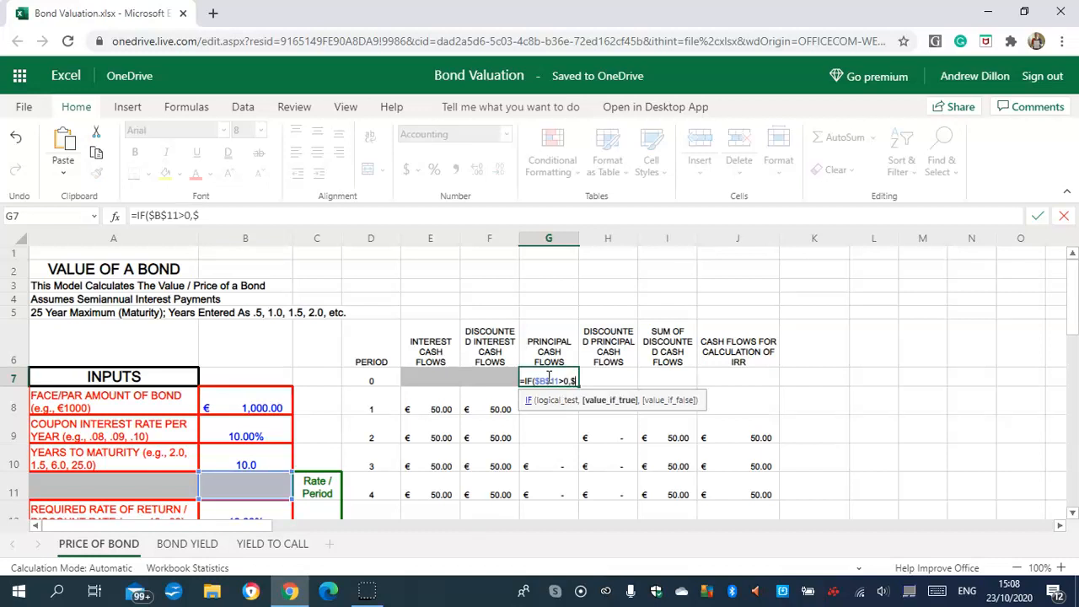
type("1")
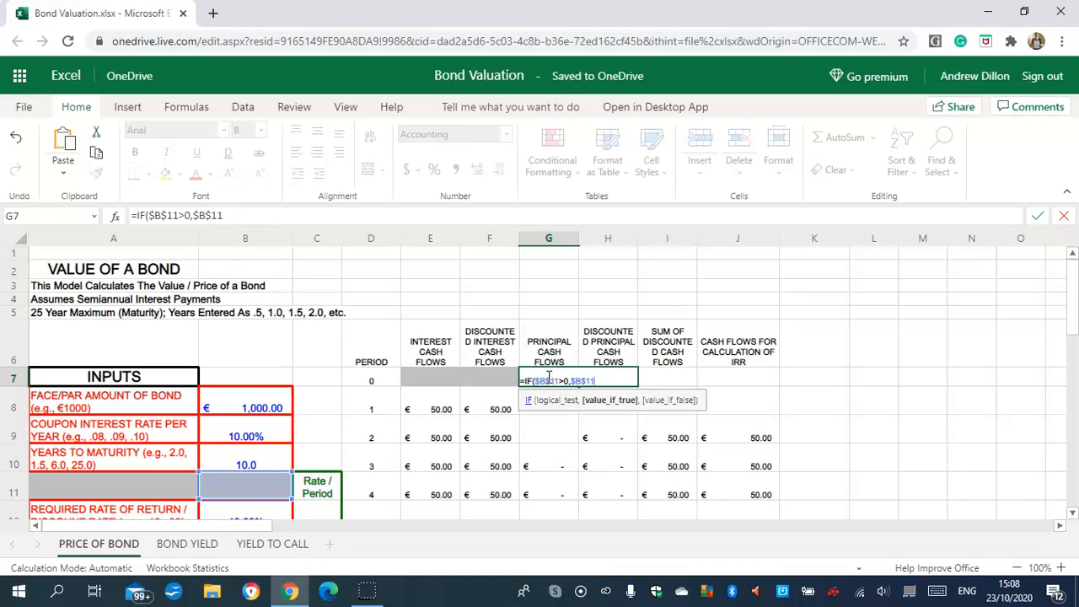
type("*-1,1000")
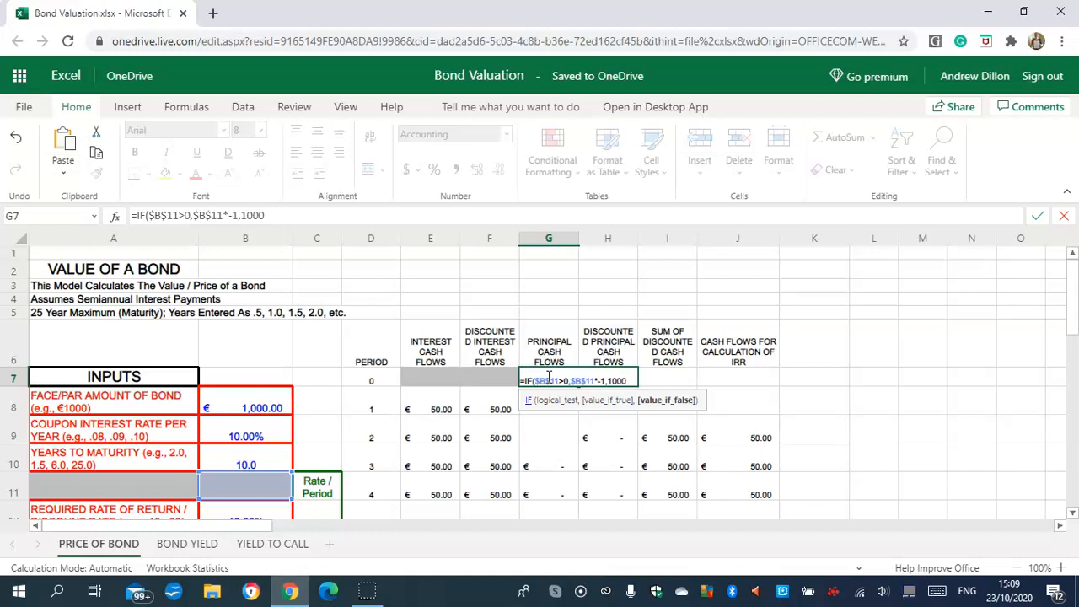
type("*-1)")
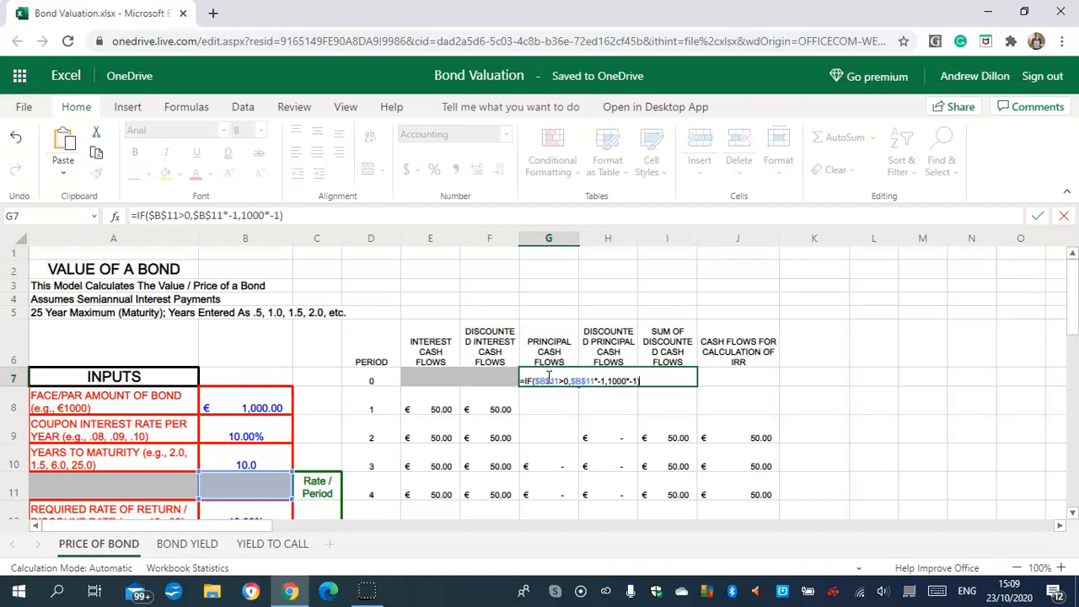
key("Return")
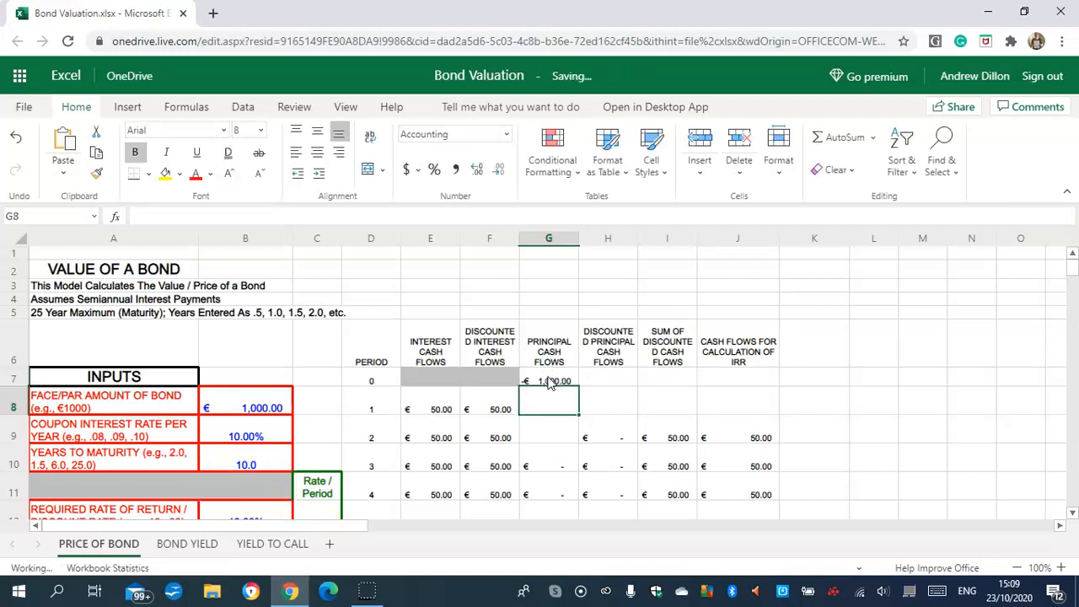
left_click(543, 381)
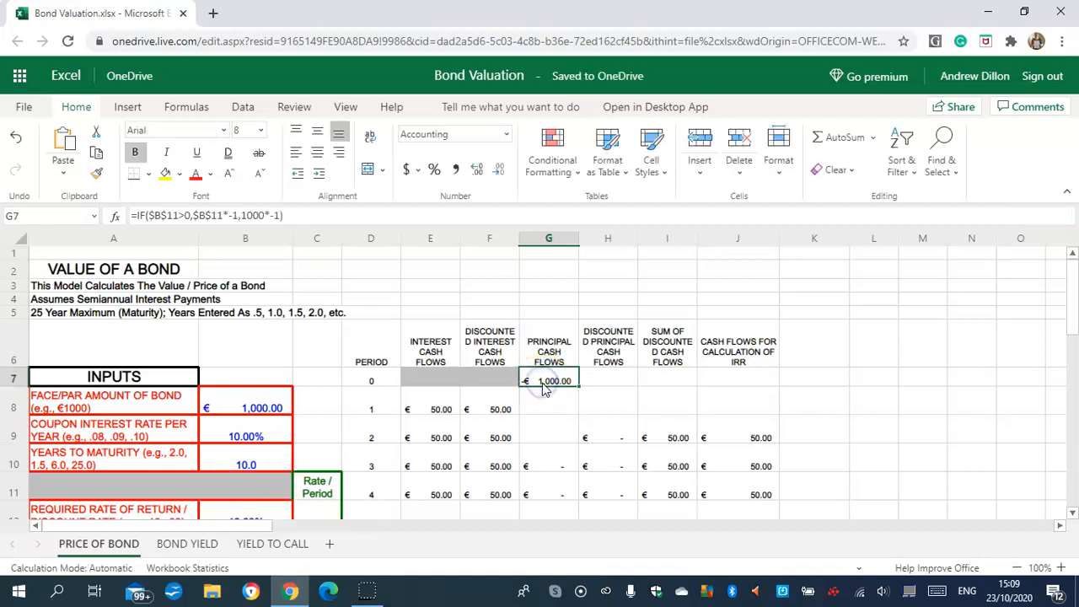
Enter the period 1 principal cash flow in G8 as =IF(AND($B$10<0.51),$B$8,0)
left_click(550, 400)
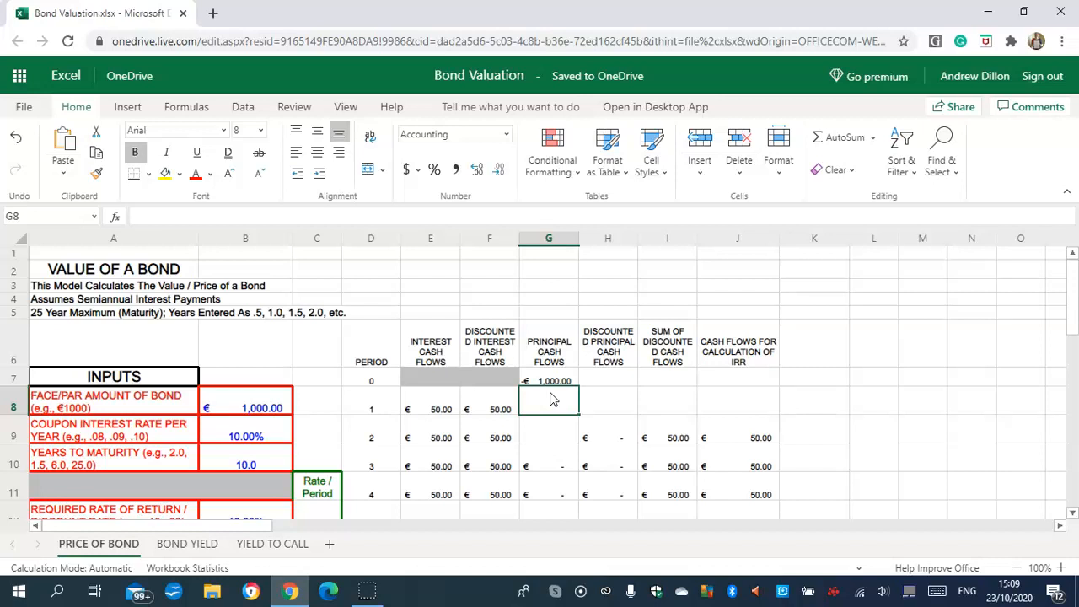
type("=IF")
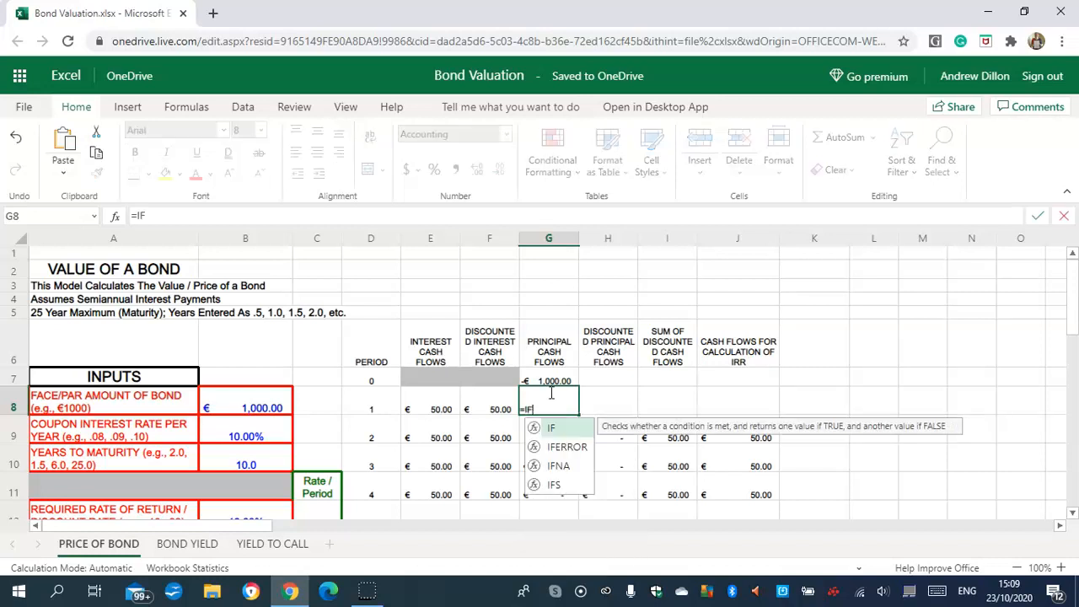
type("(AND")
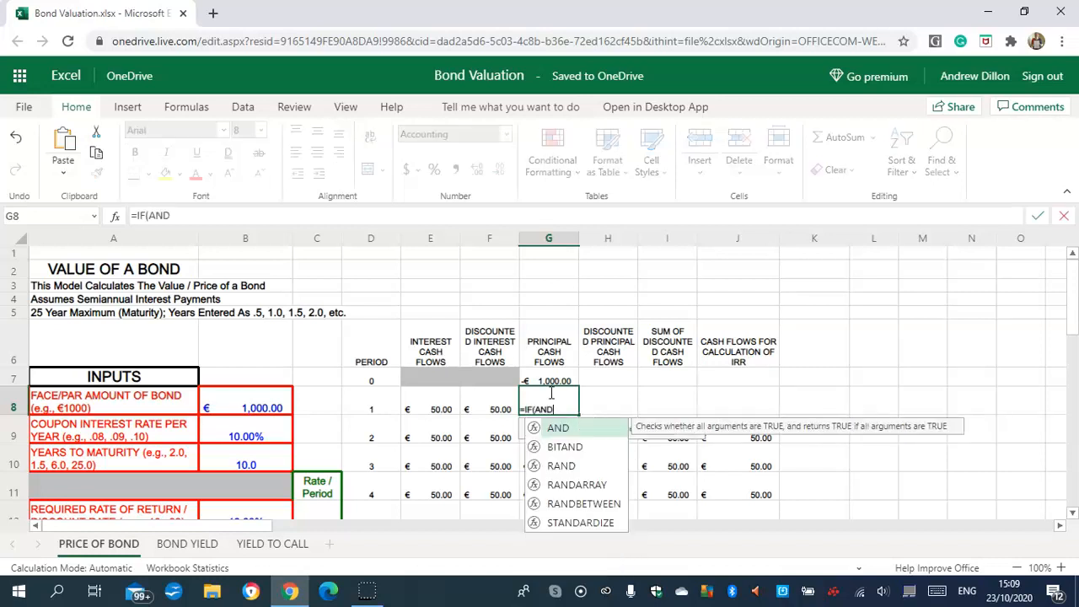
type("(")
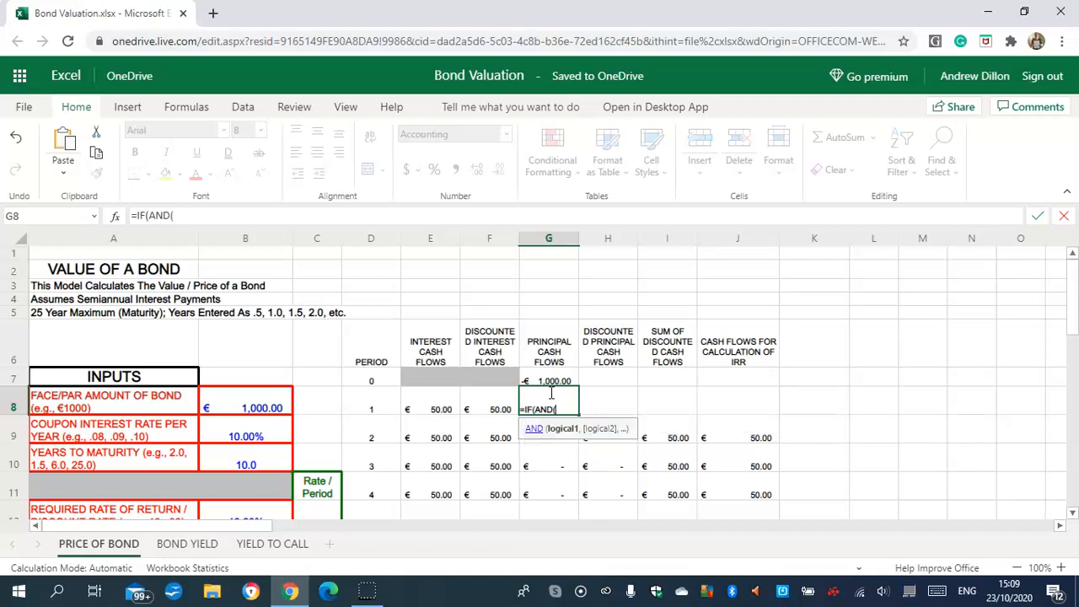
type("$B$1")
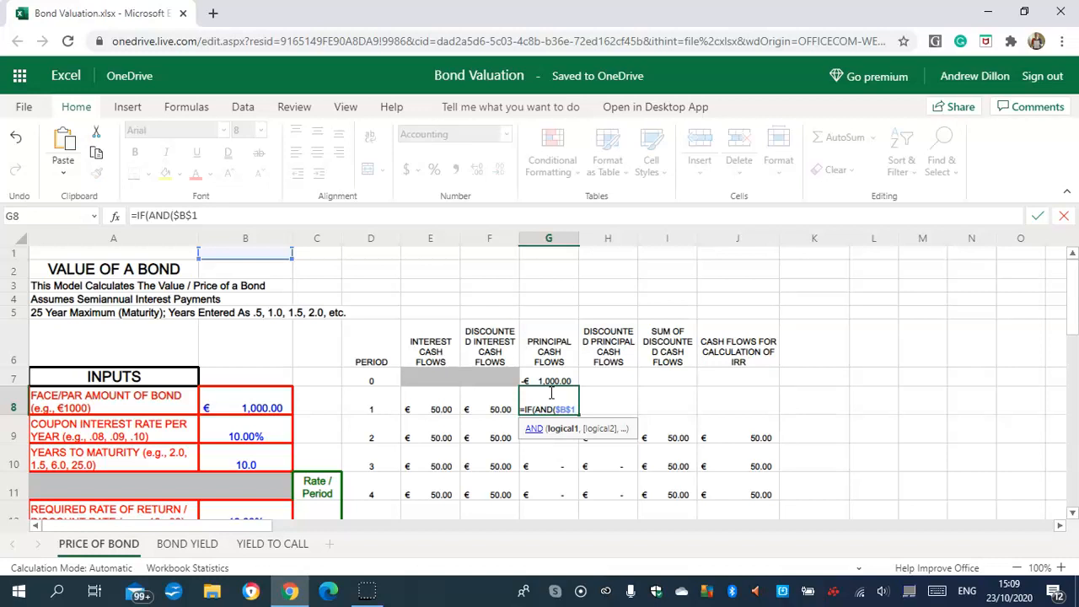
type("0")
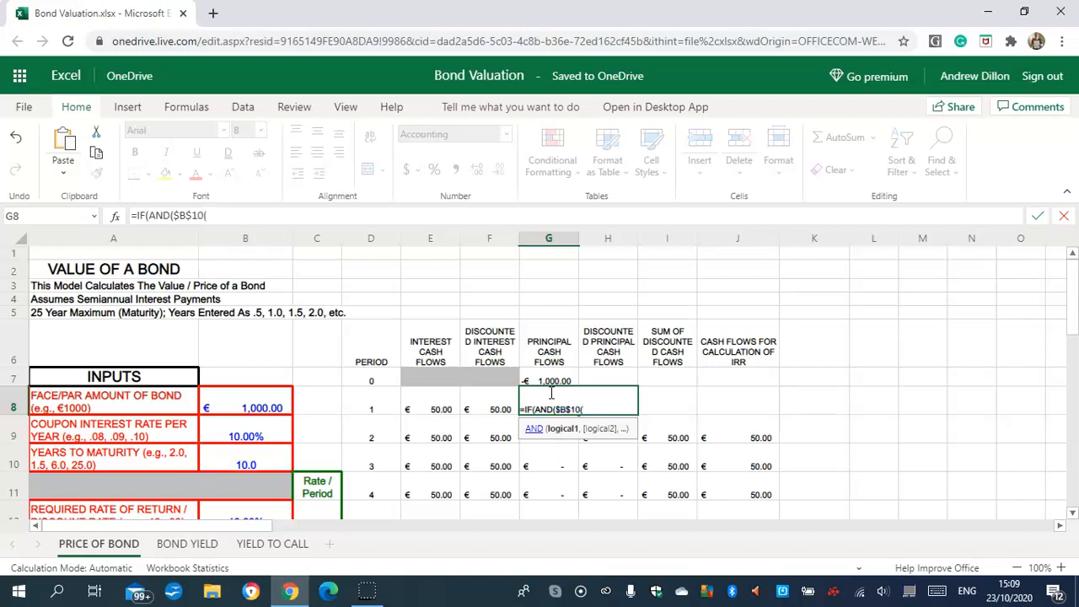
type("(0.5")
key("BackSpace")
key("BackSpace")
key("BackSpace")
key("BackSpace")
key("BackSpace")
type("0<0")
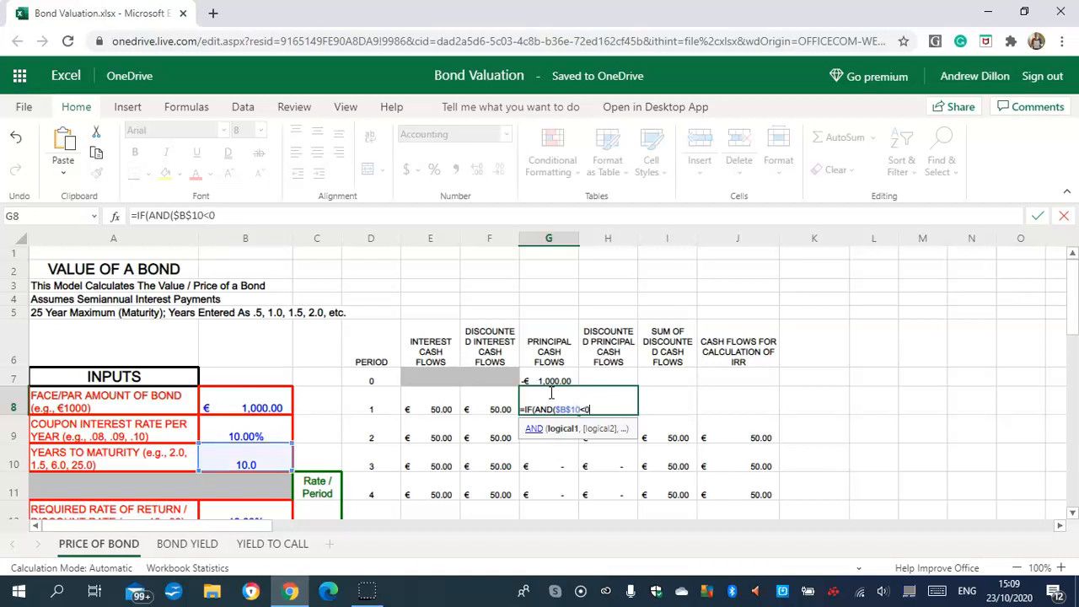
type(".51),")
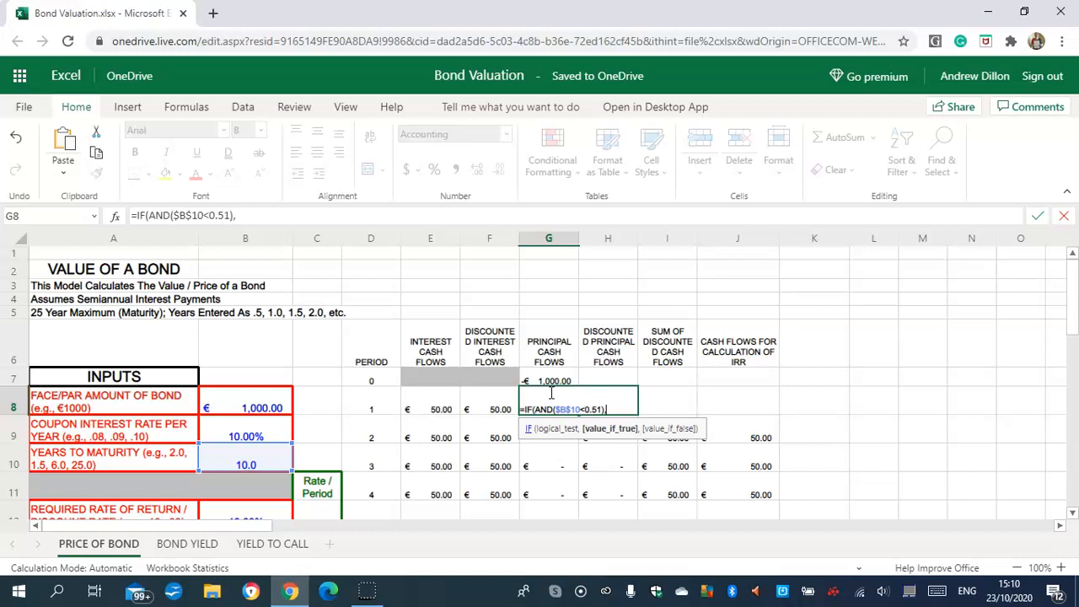
type("$B$8")
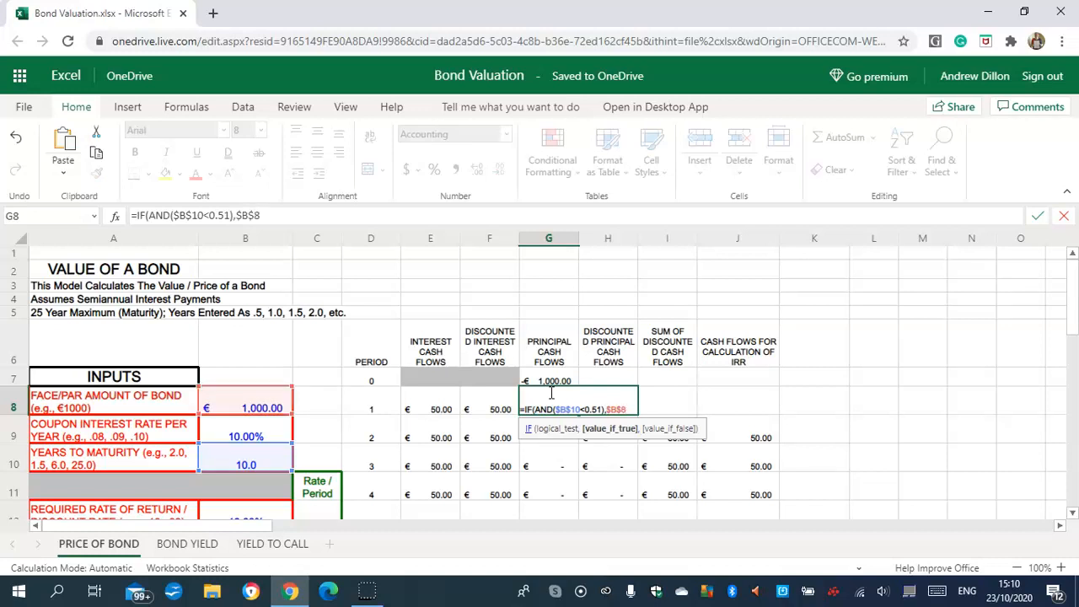
type(",0")
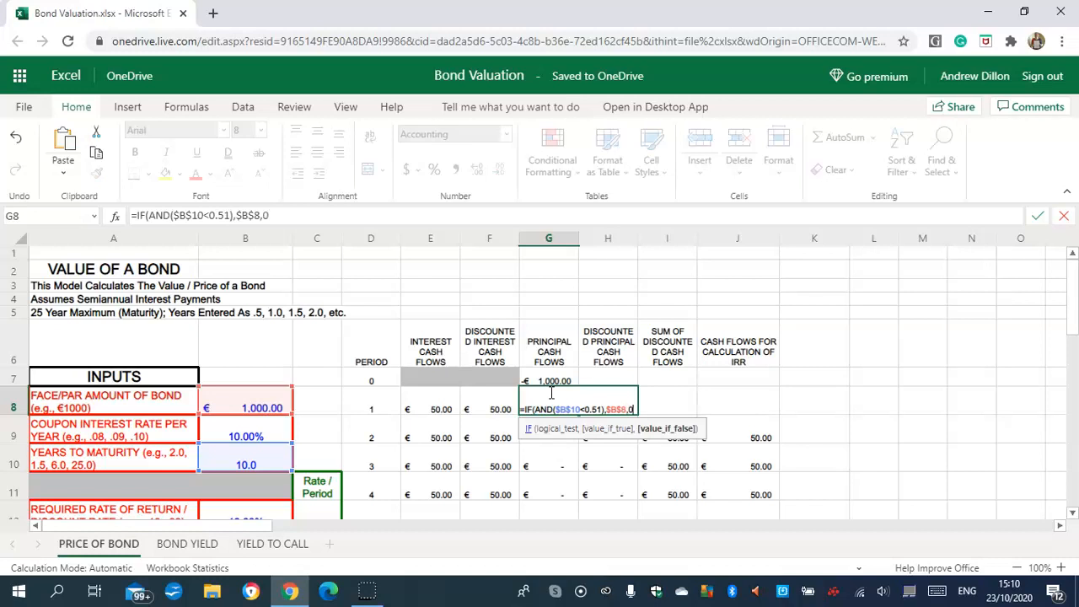
type(")")
key("ctrl+Return")
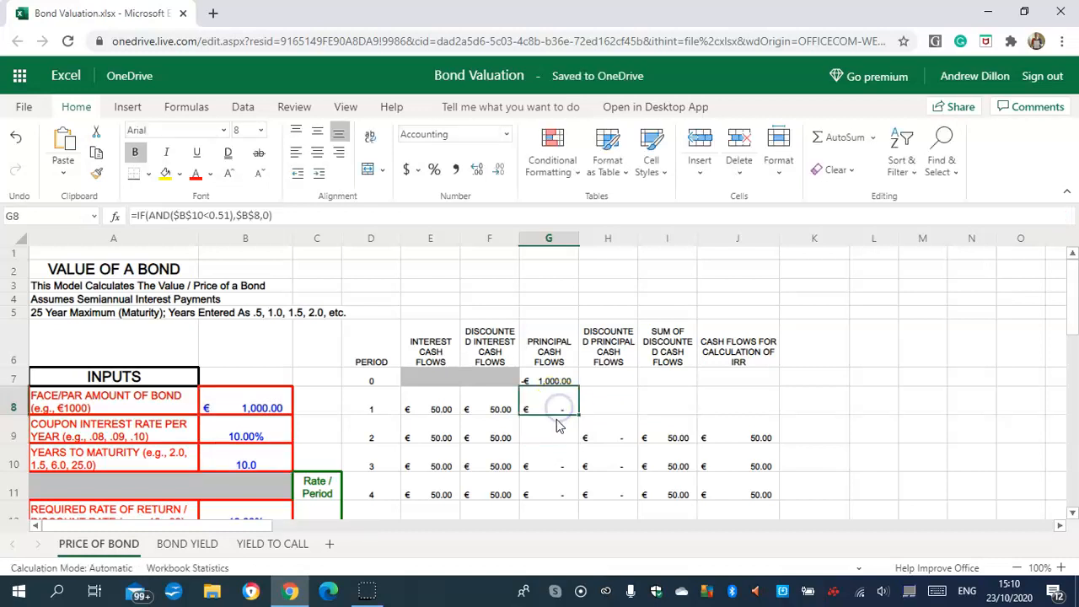
left_click(554, 434)
left_click(570, 403)
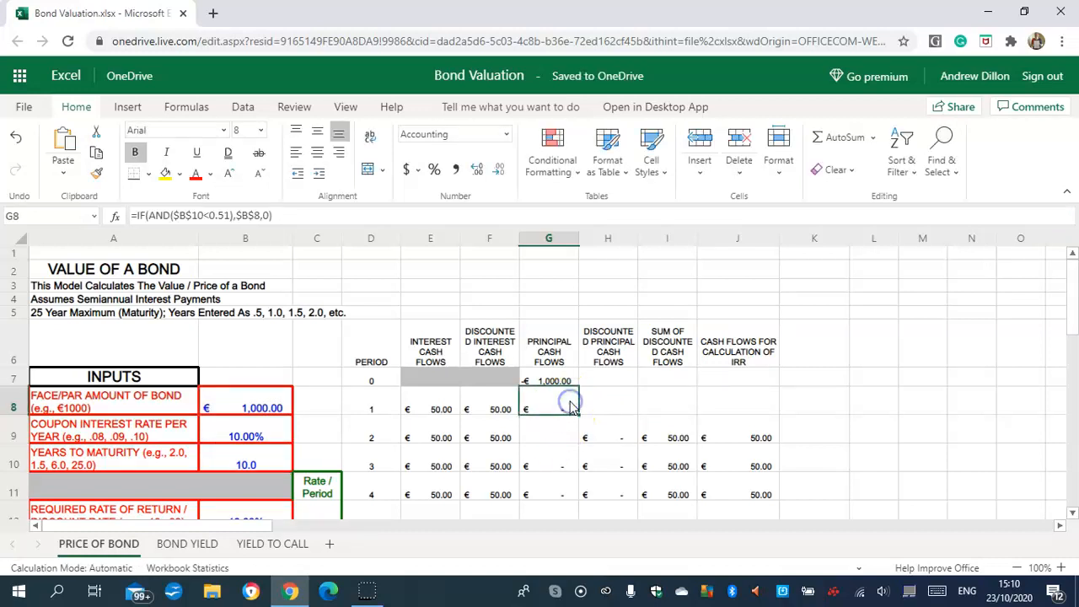
left_click(558, 465)
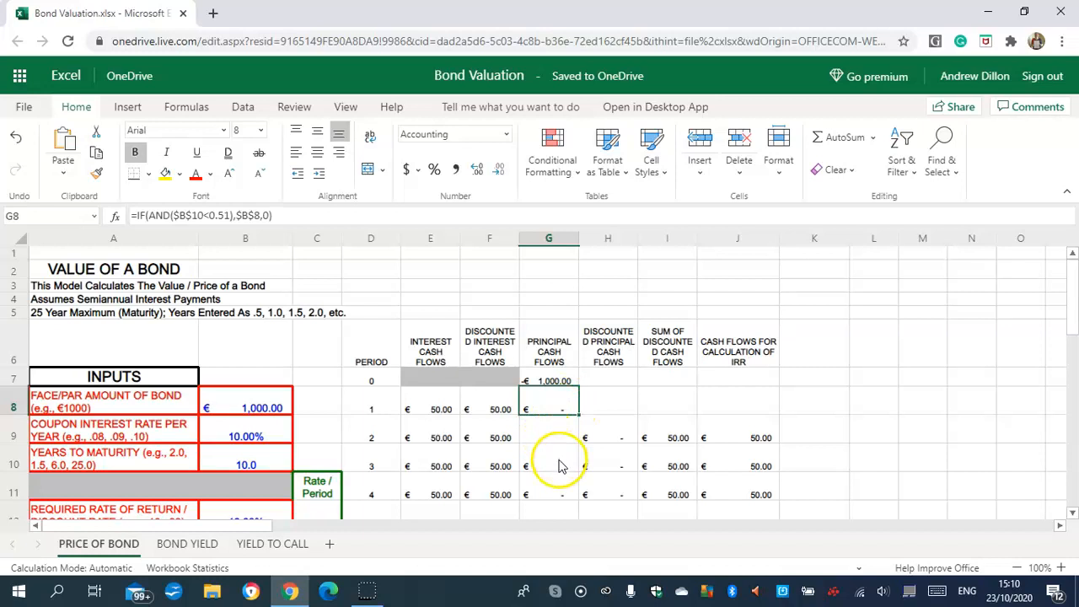
left_click(559, 404)
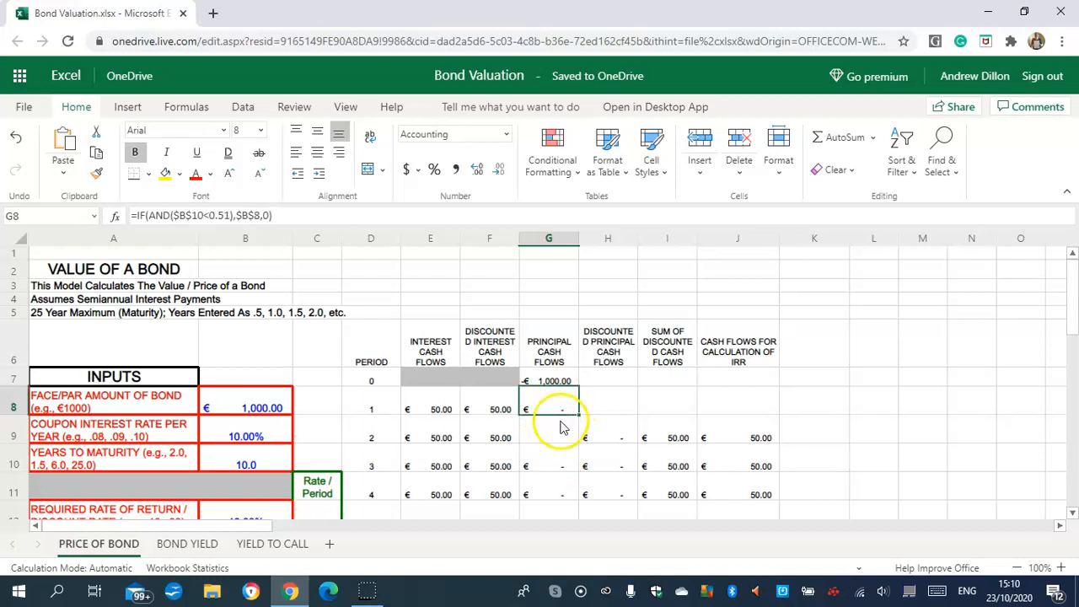
Enter the period 2 principal cash flow in G9 as =IF($B$10>0.5,IF($B$10<1.1,$B$8,0))
left_click(560, 435)
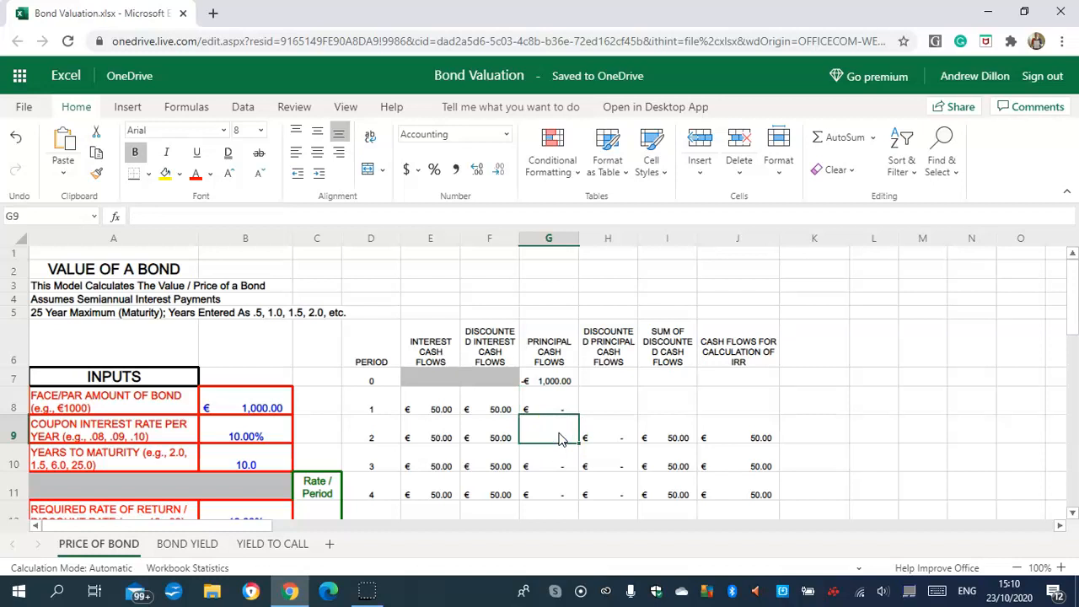
type("=")
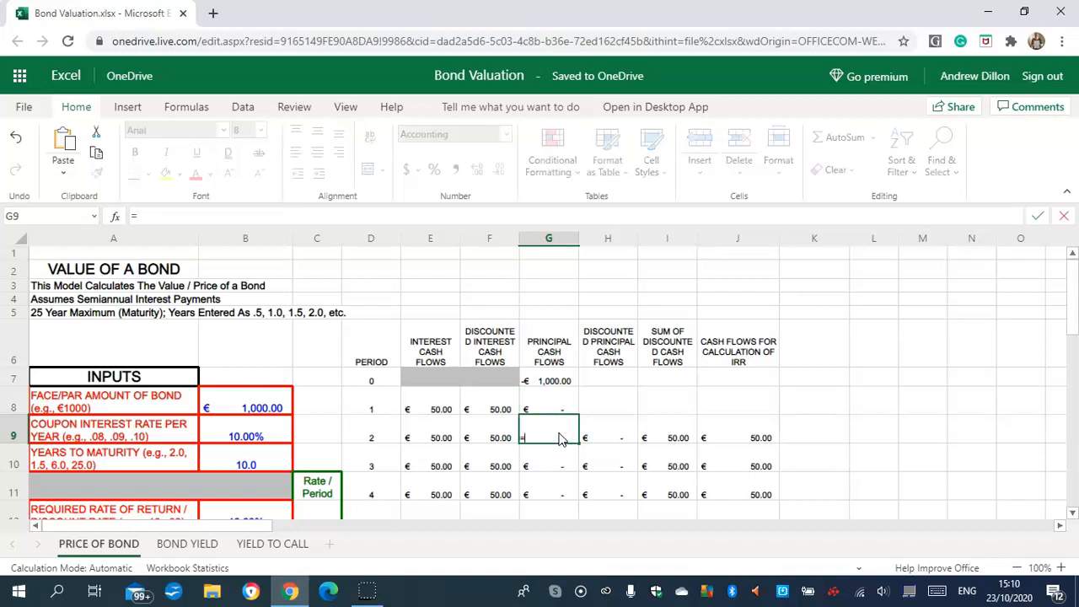
type("IF")
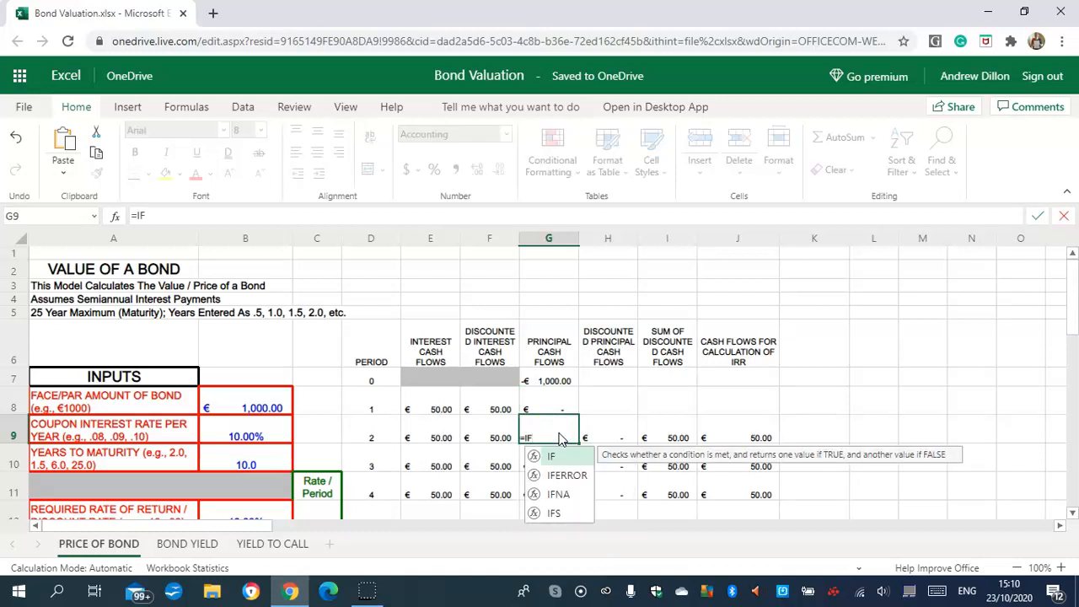
type("($B$")
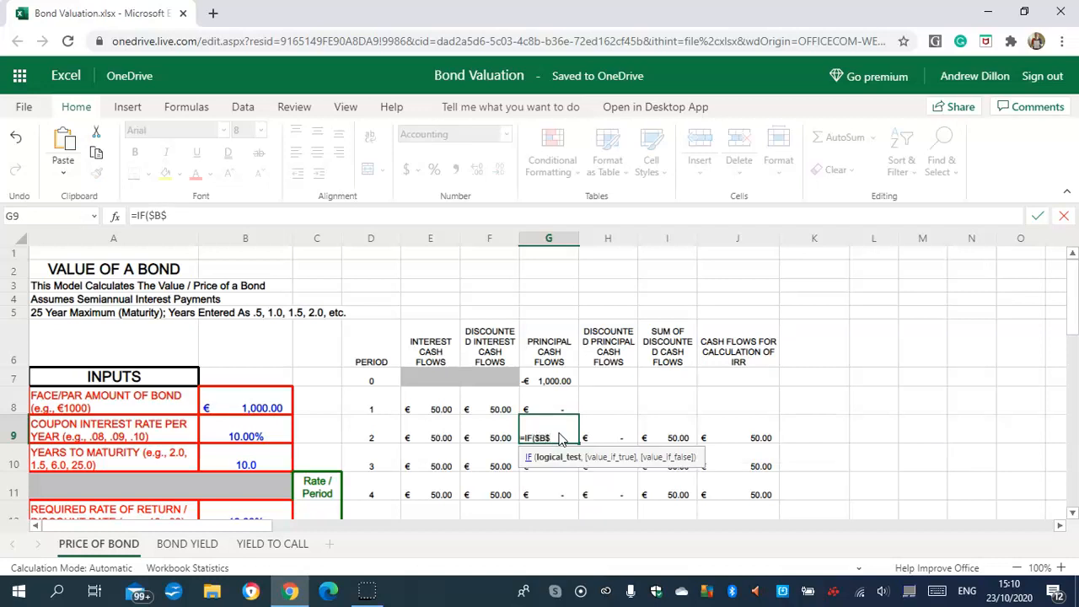
type("10>0.")
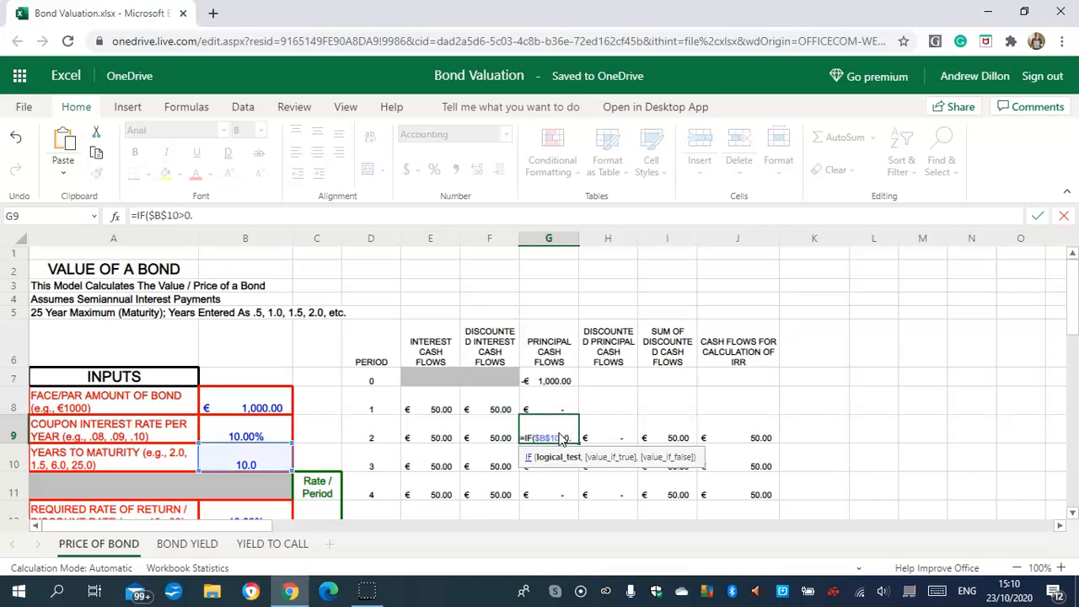
type("5,IF")
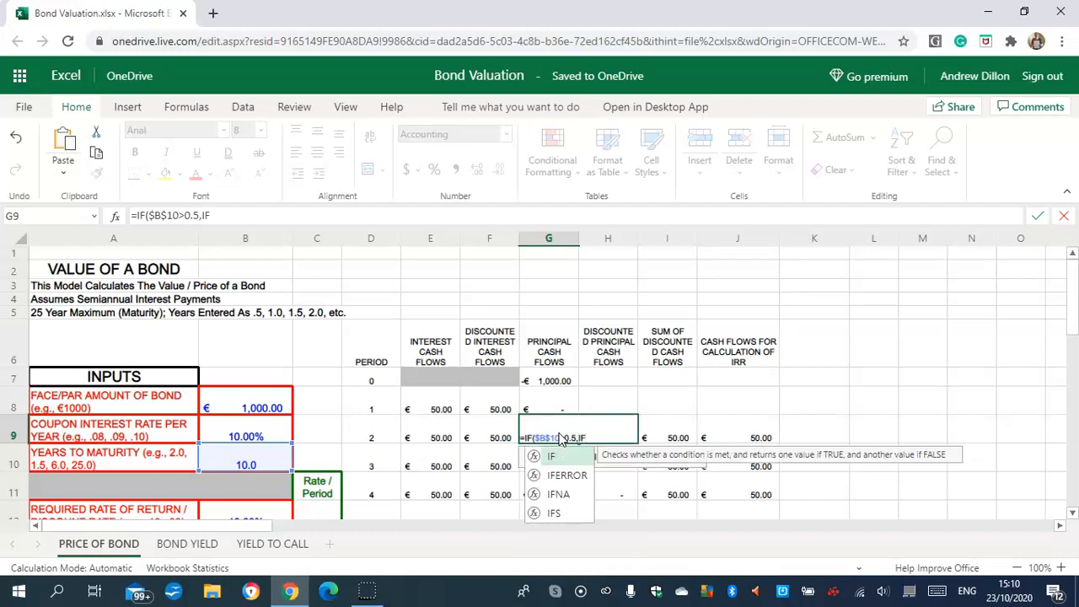
type("($B$10")
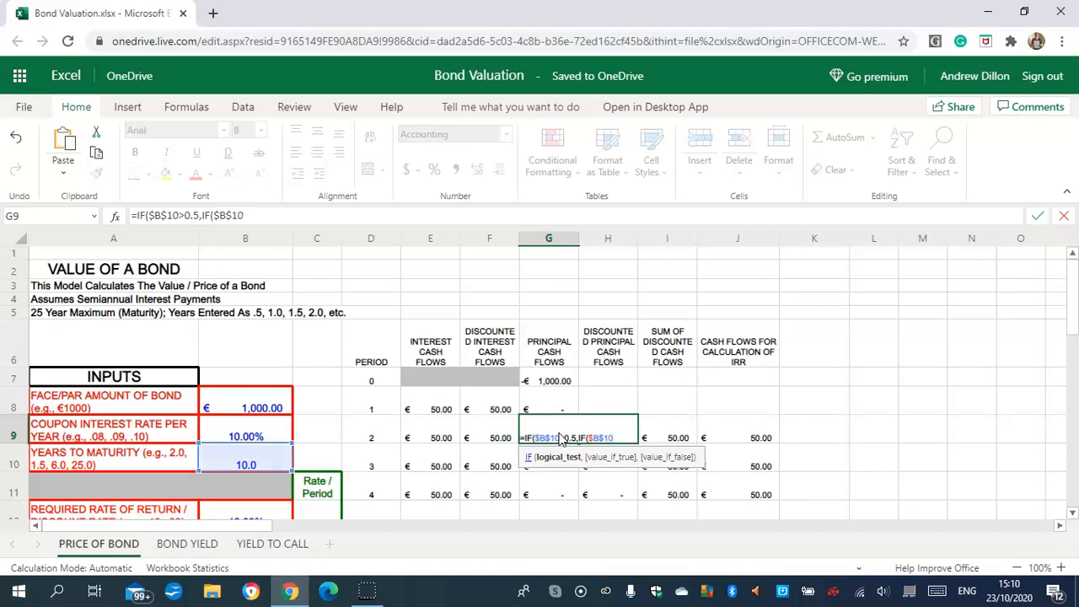
type("<1.1,$")
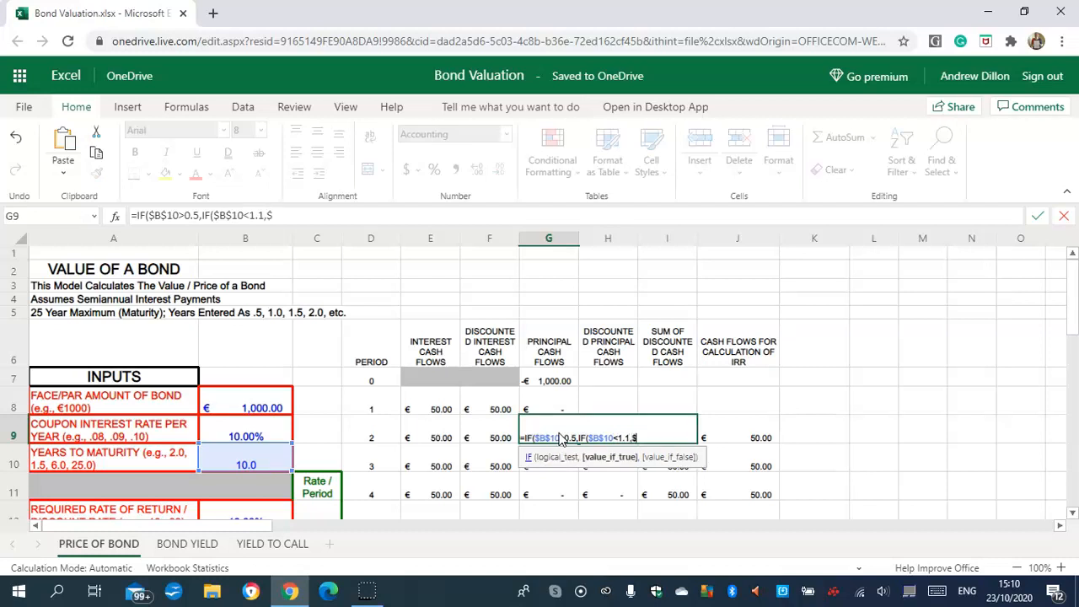
type("B$8")
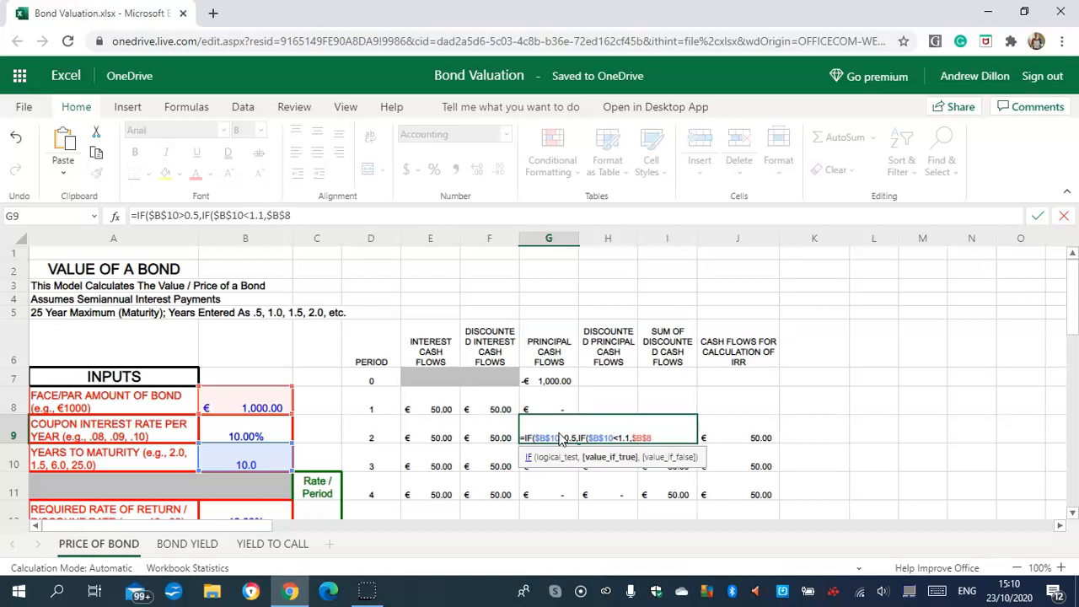
type(",0))")
key("Return")
left_click(560, 438)
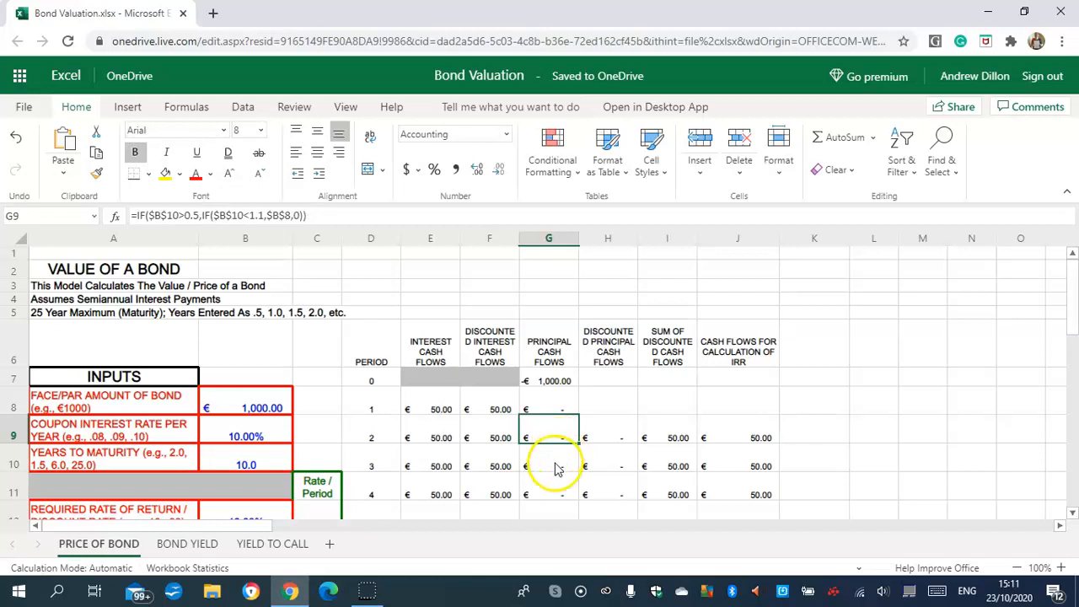
Check the principal cash flow formulas for periods 0 to 3 in G7 to G10
left_click(554, 467)
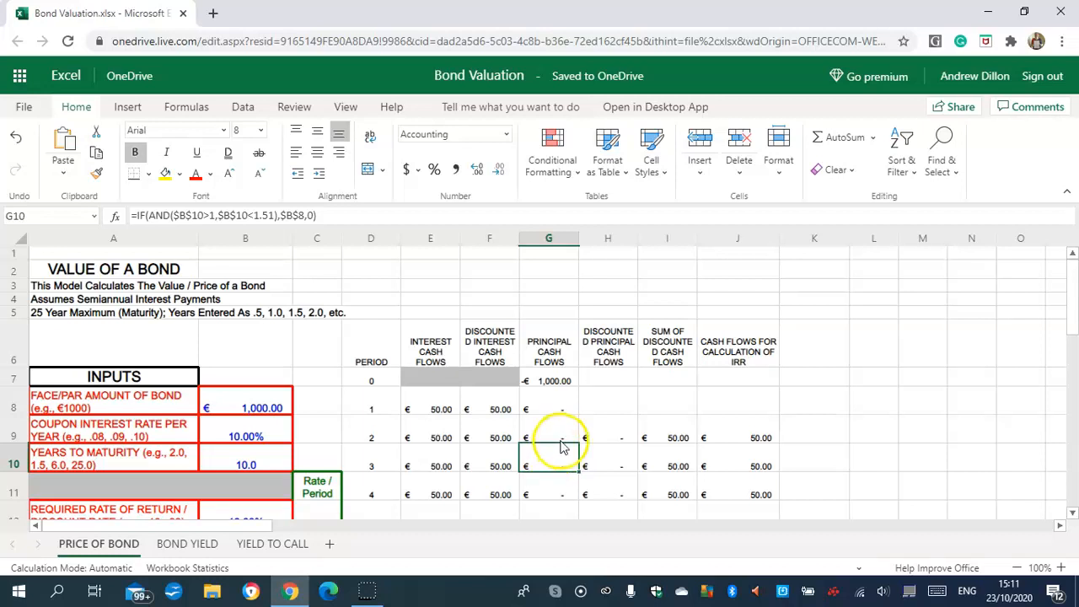
left_click(559, 437)
left_click(559, 380)
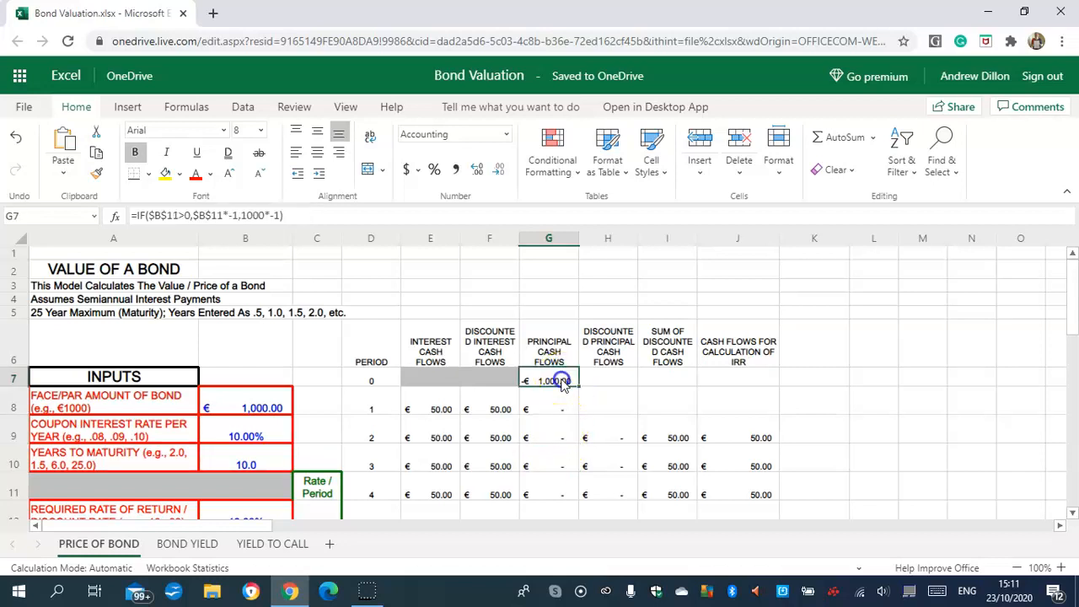
left_click(561, 404)
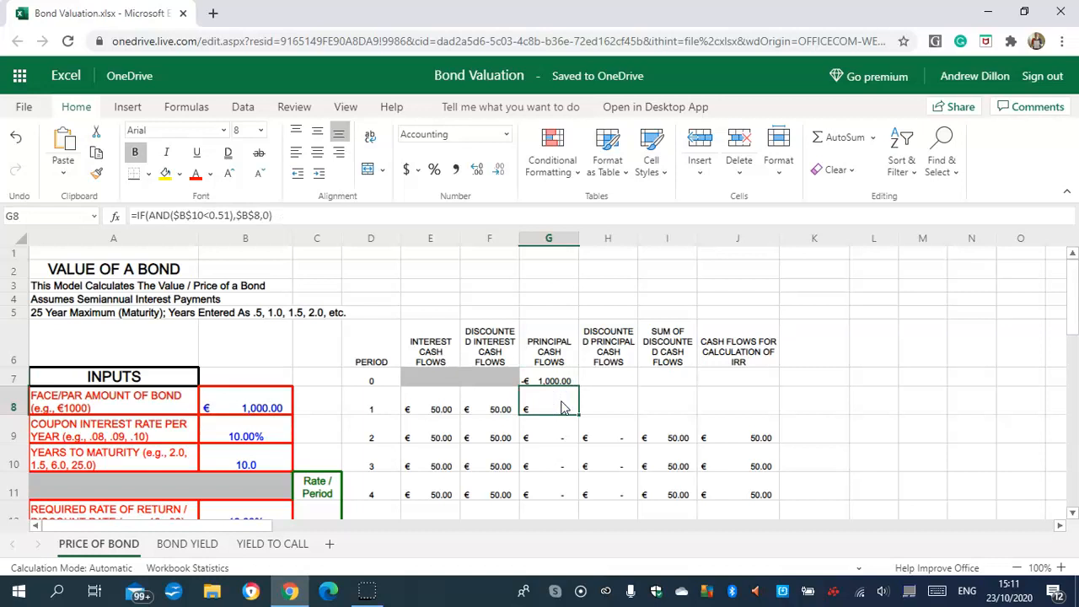
Enter the period 0 discounted principal cash flow in H7 as =G7
left_click(607, 380)
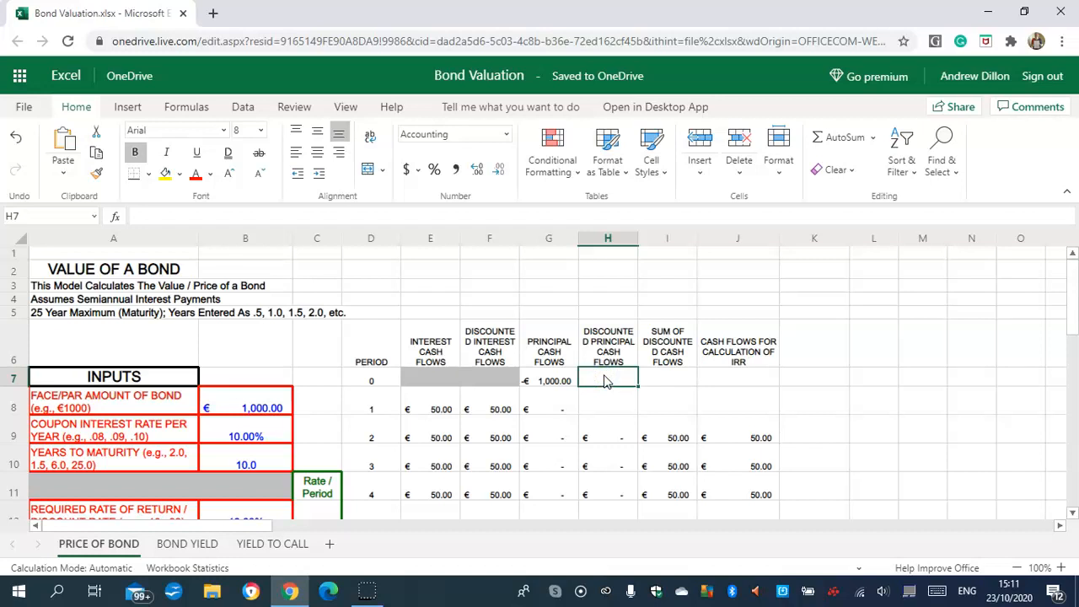
type("=G7")
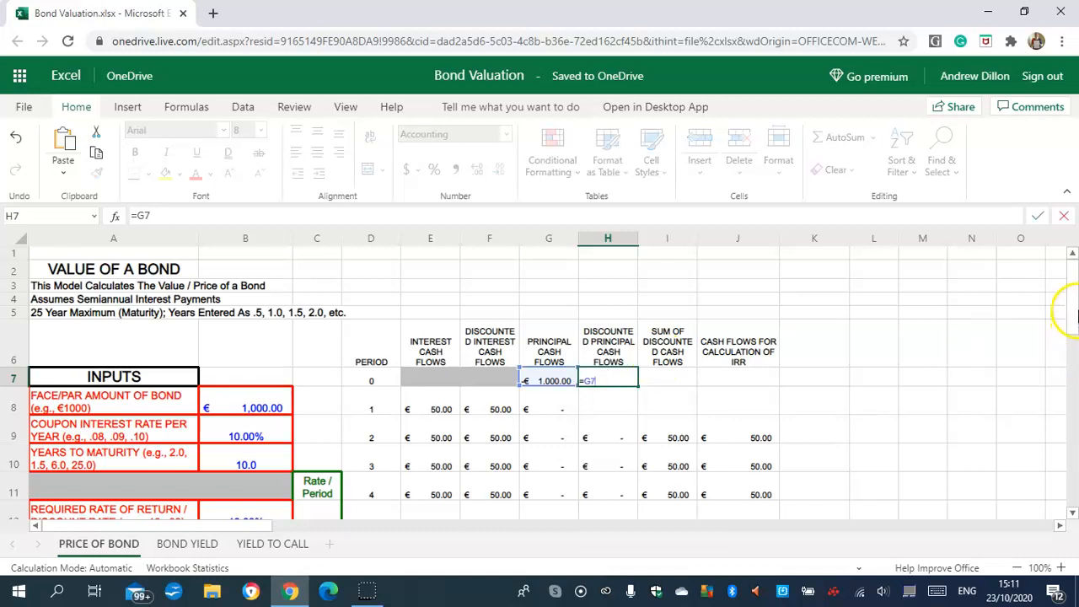
scroll(1073, 337, "down", 3)
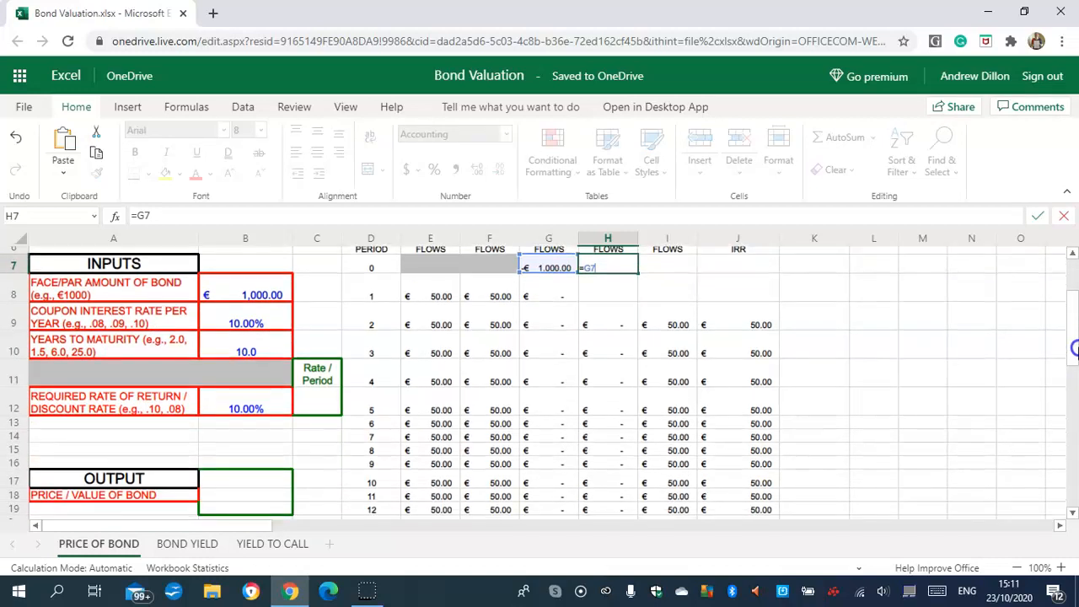
scroll(1074, 344, "down", 1)
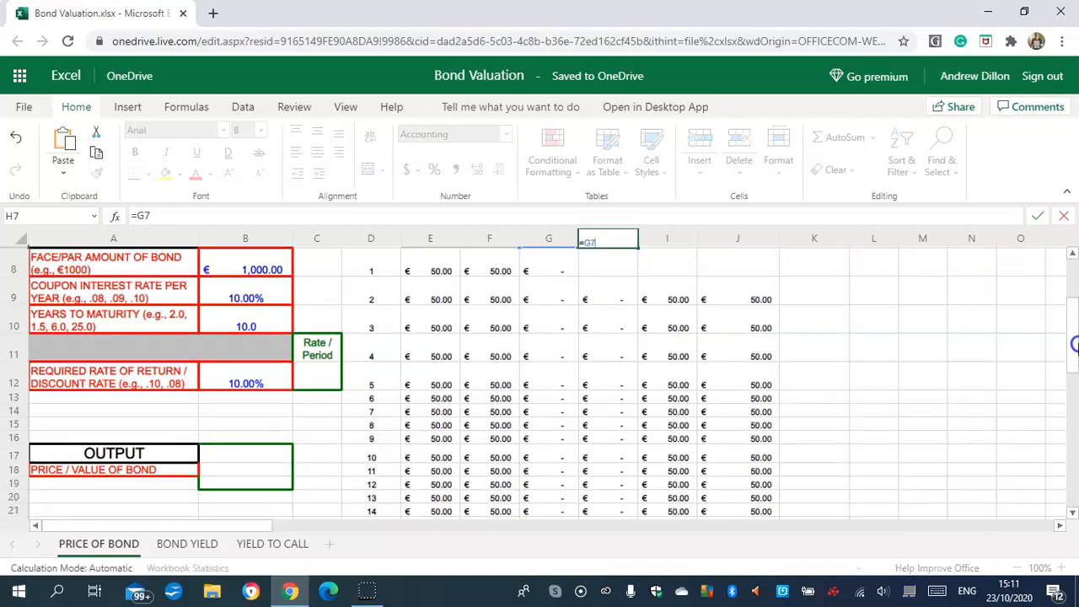
scroll(1075, 348, "up", 3)
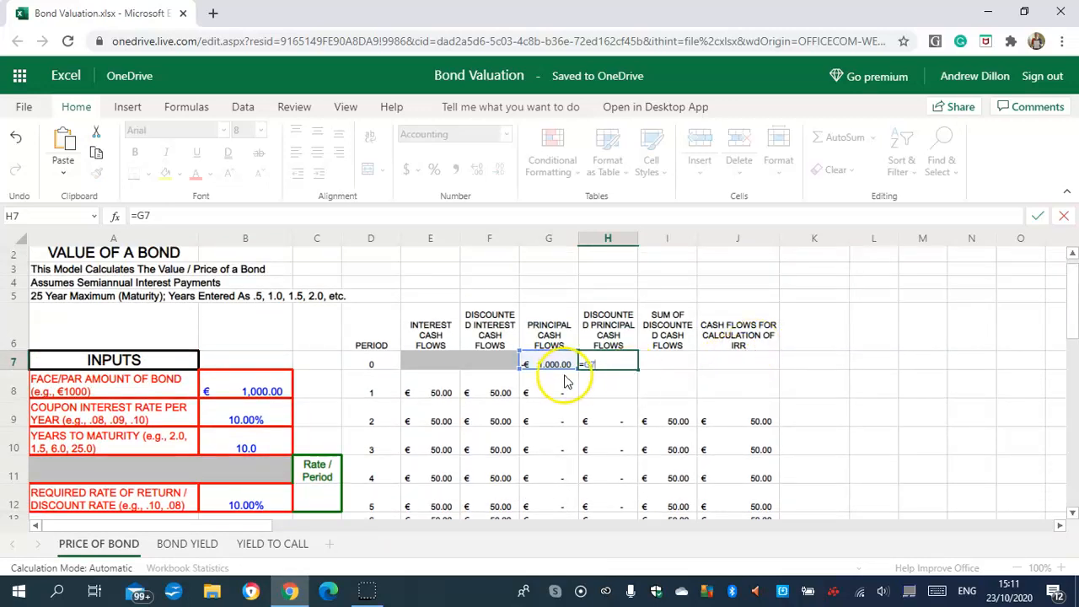
left_click(618, 389)
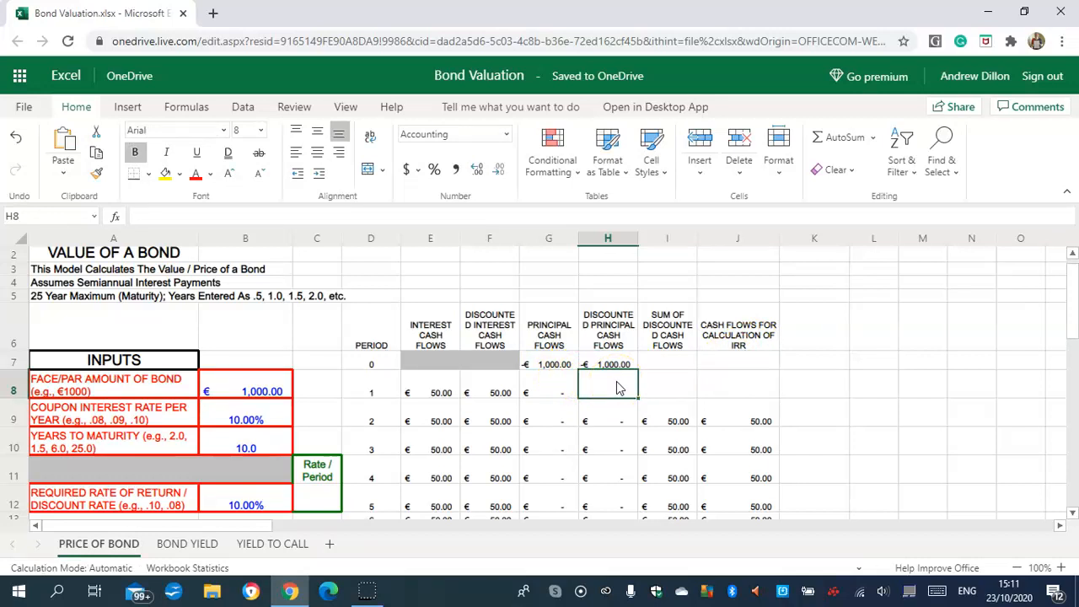
Enter the period 1 discounted principal cash flow in H8 as =($G8)*(1/((1+$C$12)^1))
type("=")
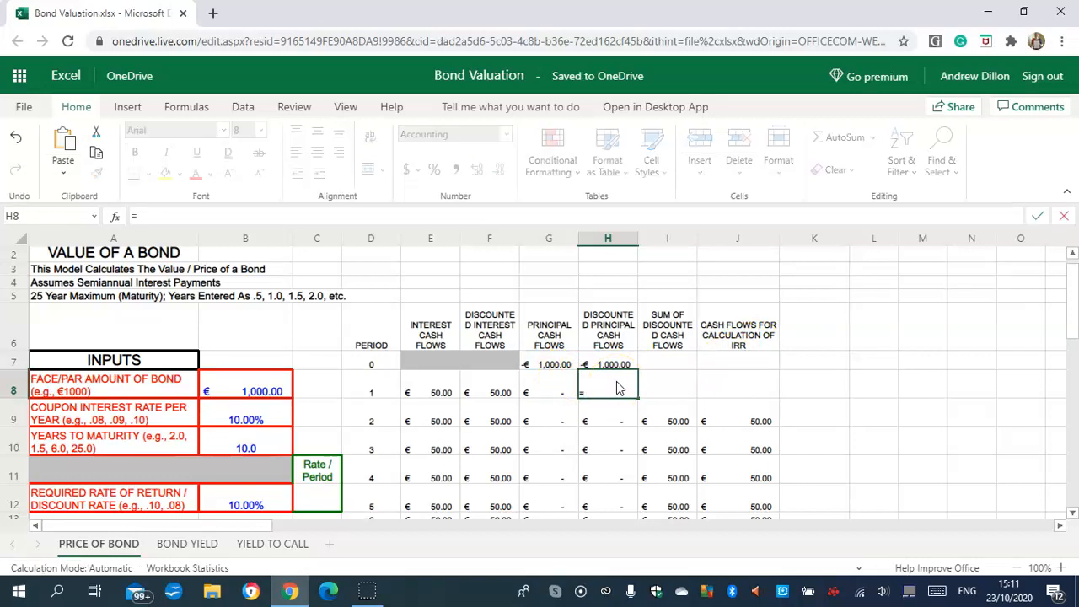
type("($G8)*")
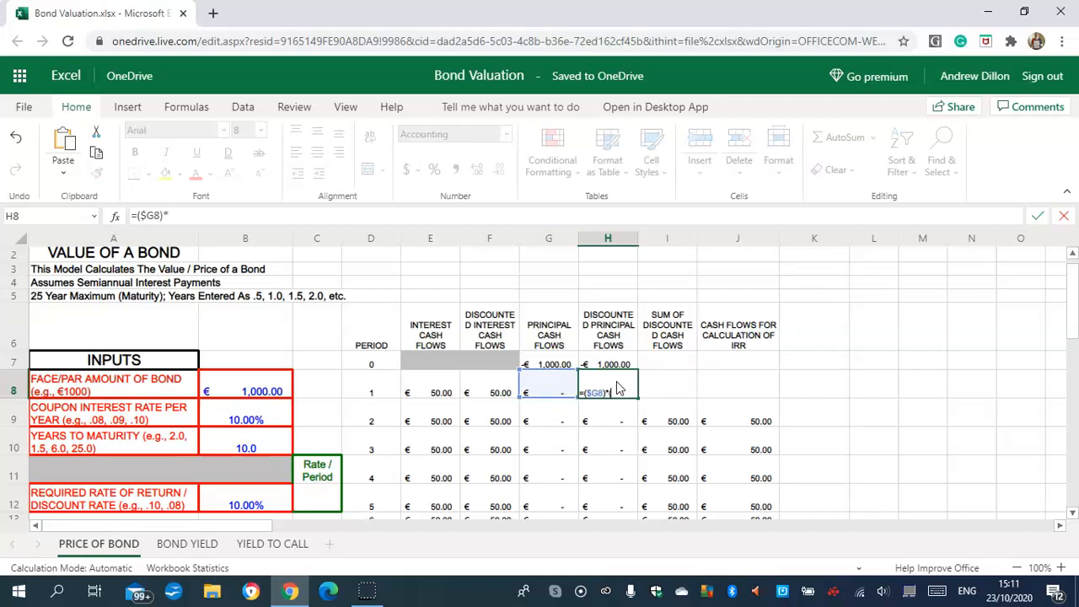
type("(1/")
type("((1+$C$12")
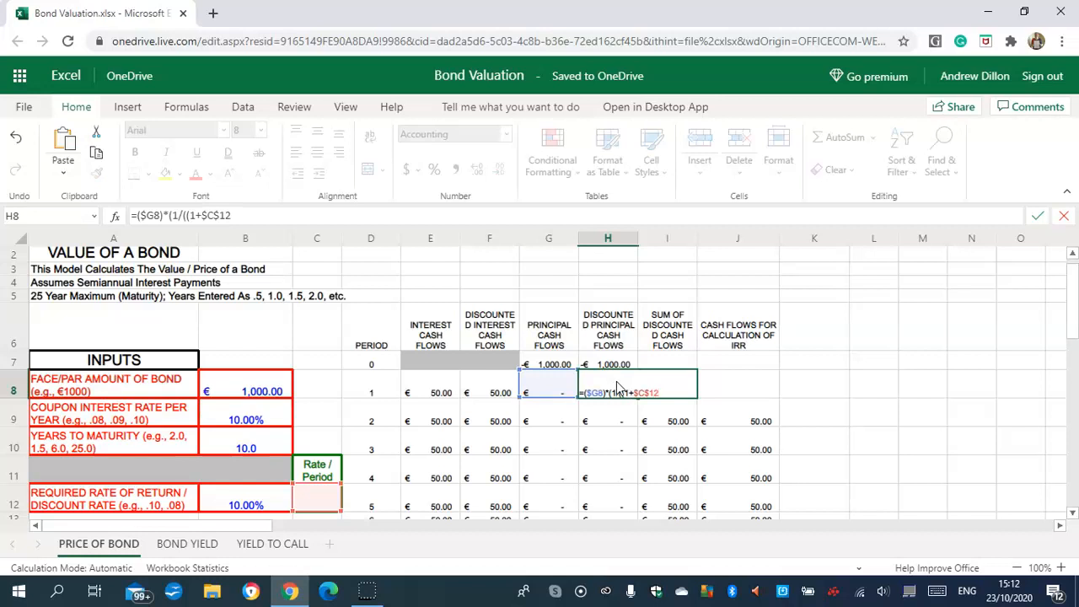
type(")")
scroll(620, 388, "right", 20)
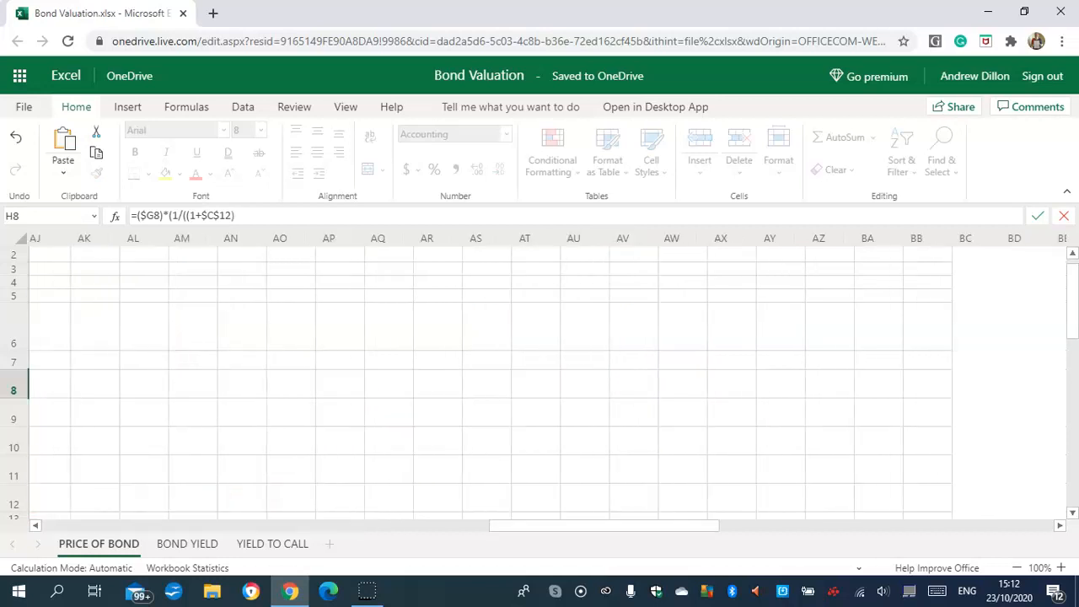
left_click(29, 569)
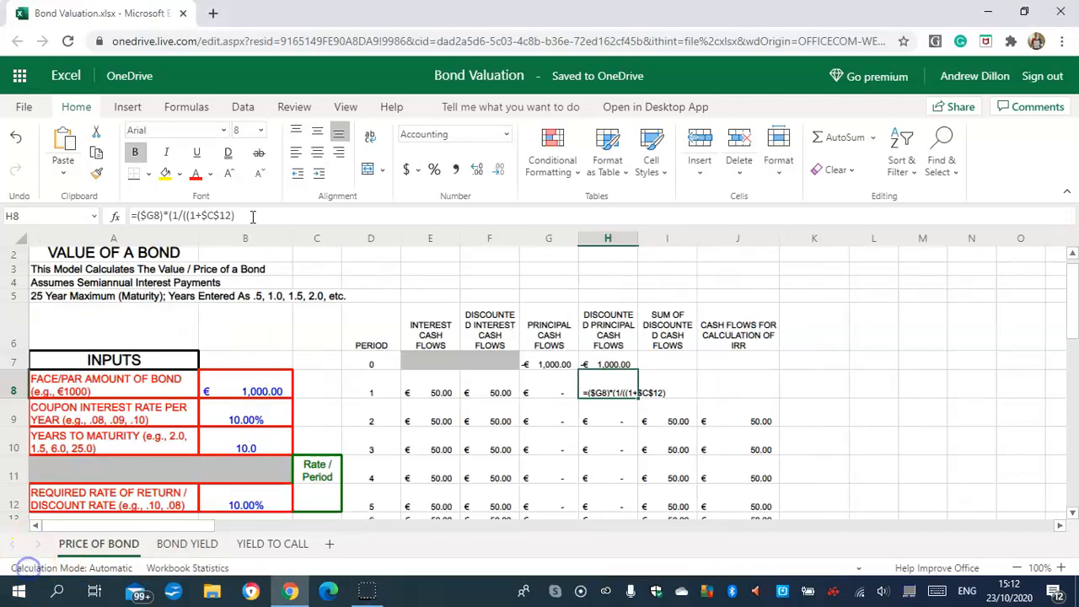
left_click(253, 216)
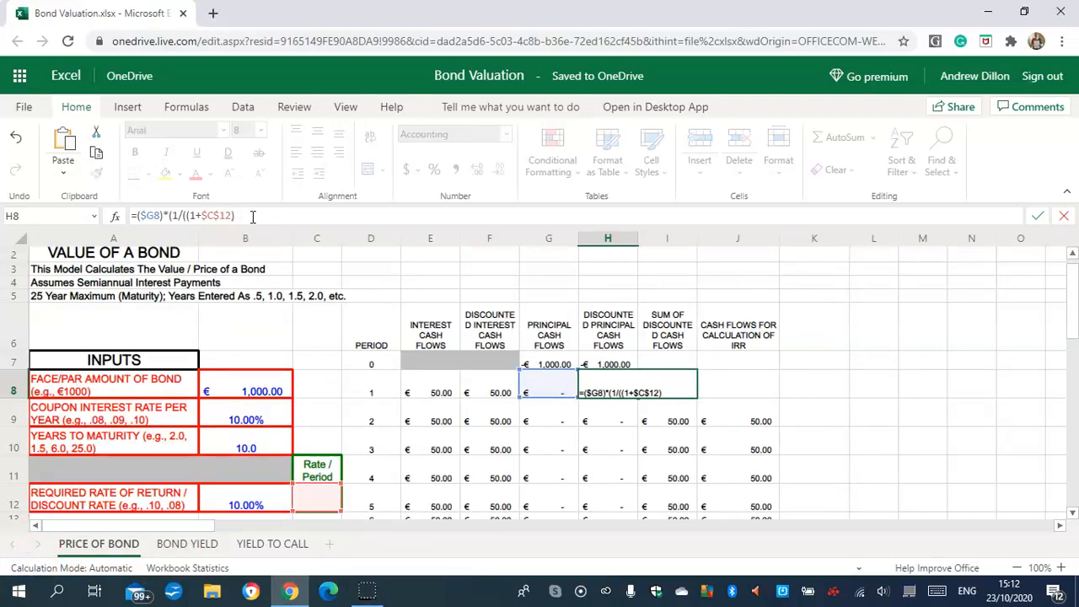
type("^")
type("1))")
key("Return")
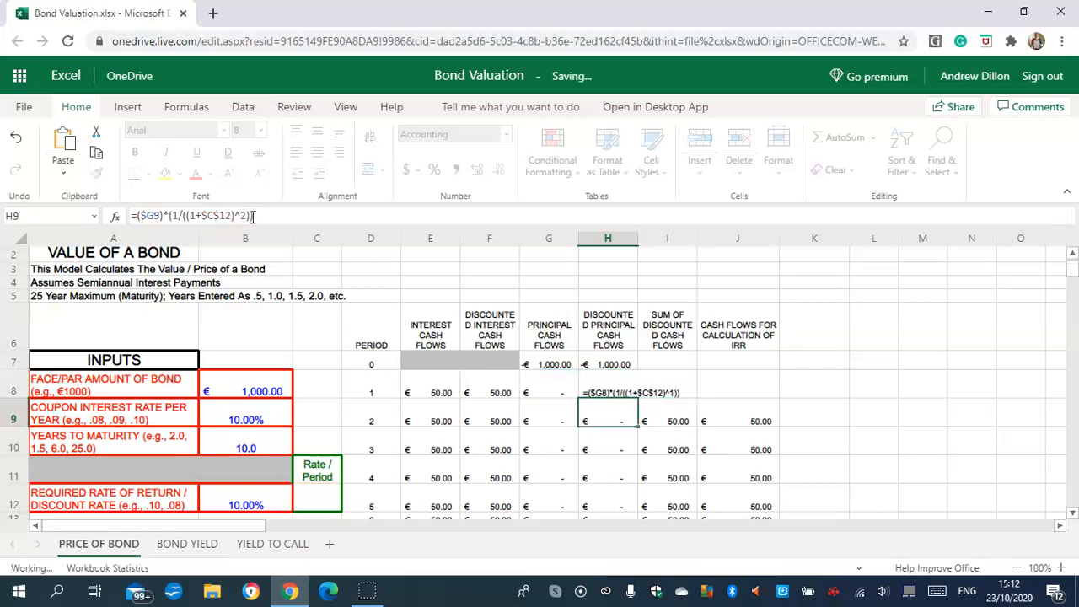
left_click(622, 391)
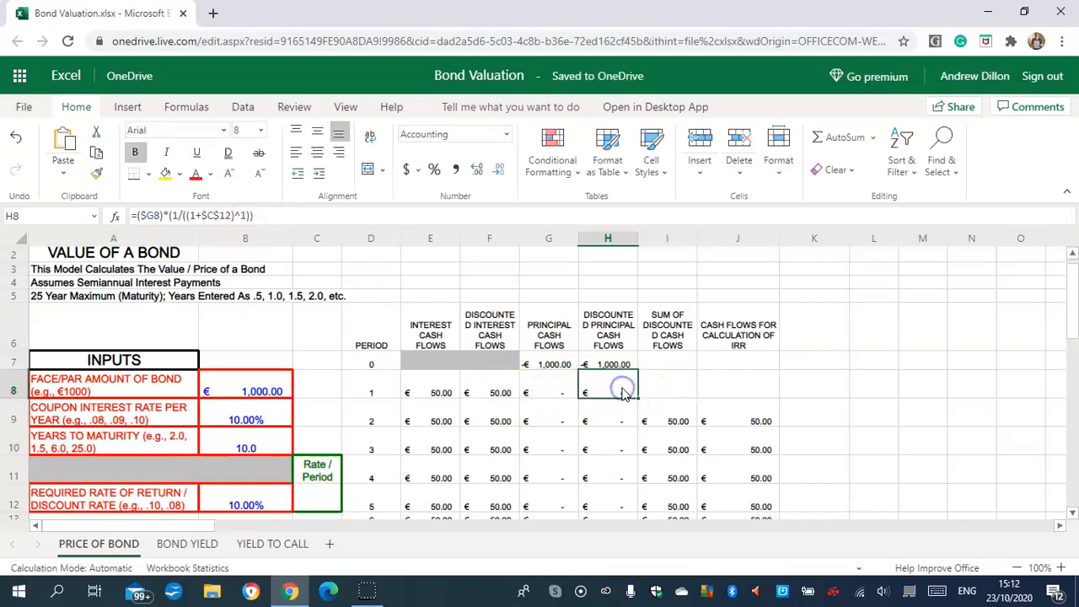
Enter the period 0 sum of discounted cash flows in I7 as =$H7
left_click(670, 362)
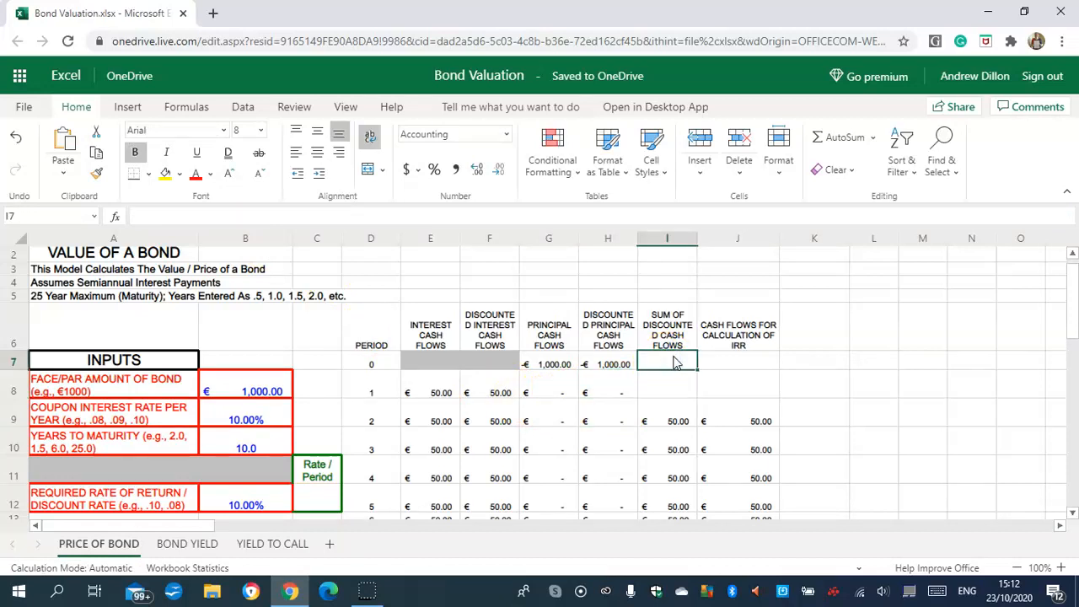
type("=$")
type("H")
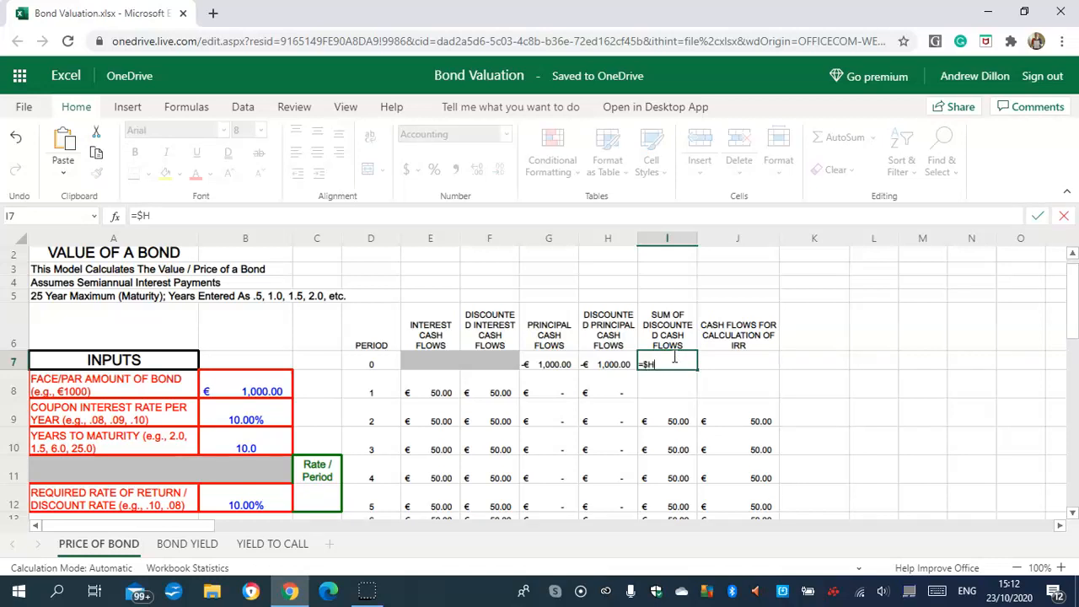
type("7")
key("Return")
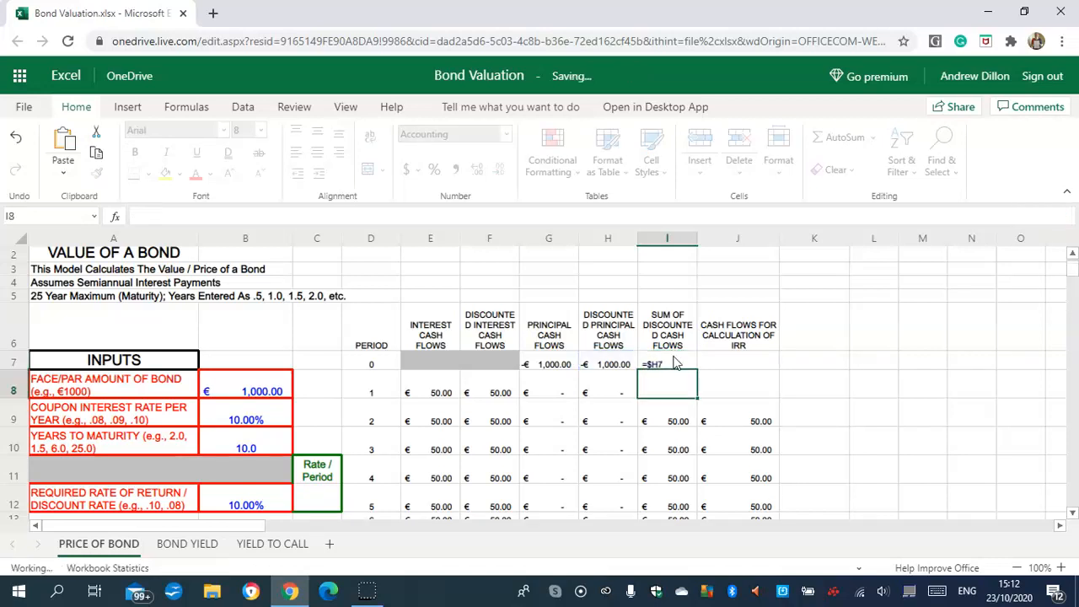
Enter the period 1 sum of discounted cash flows in I8 as =$F8+$H8
type("=")
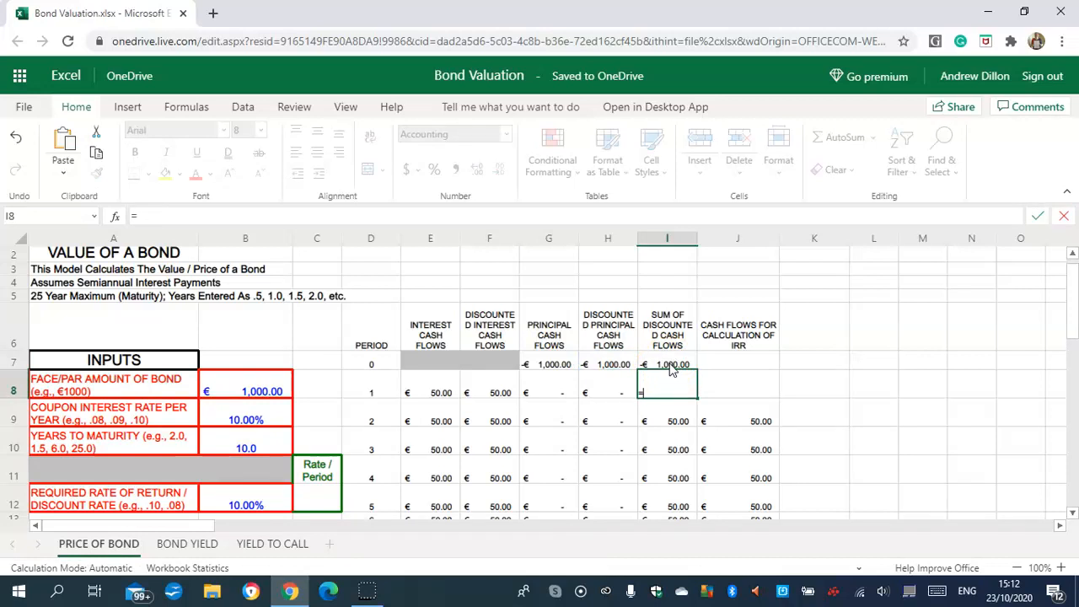
type("$F8+")
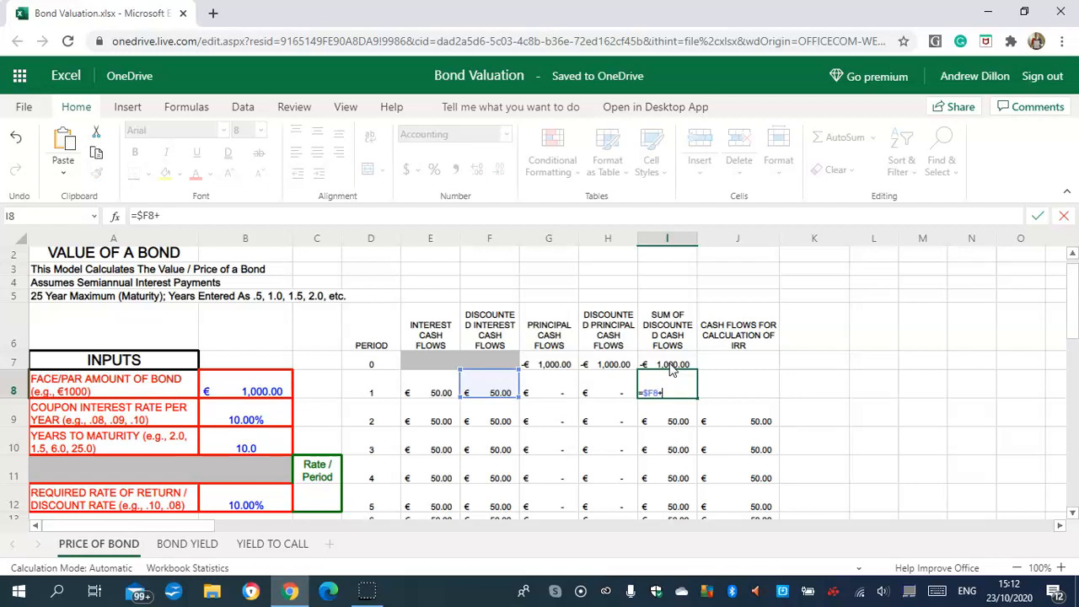
type("$H8")
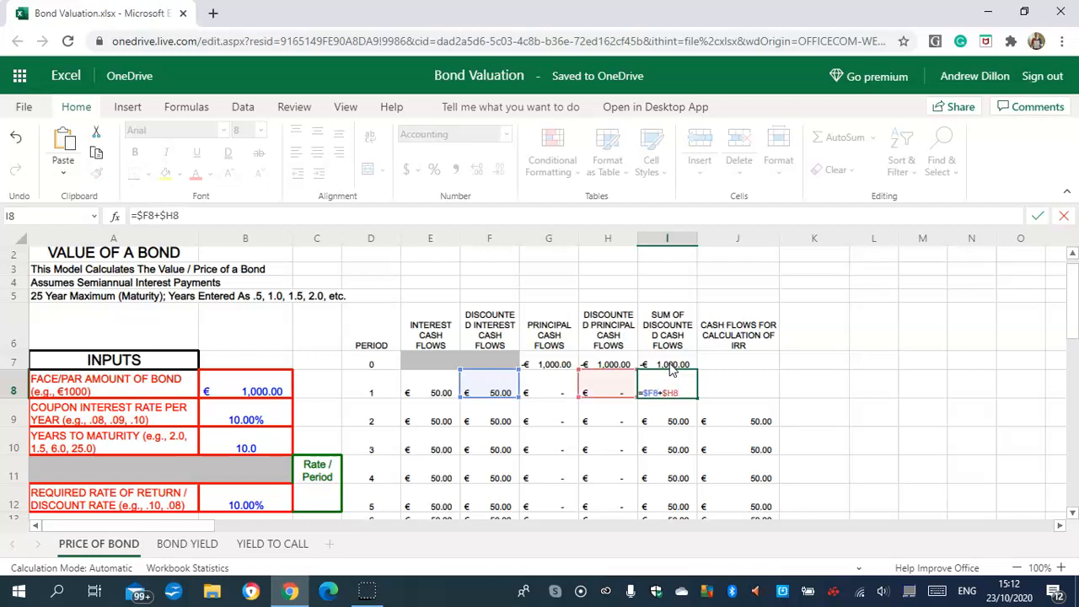
key("Return")
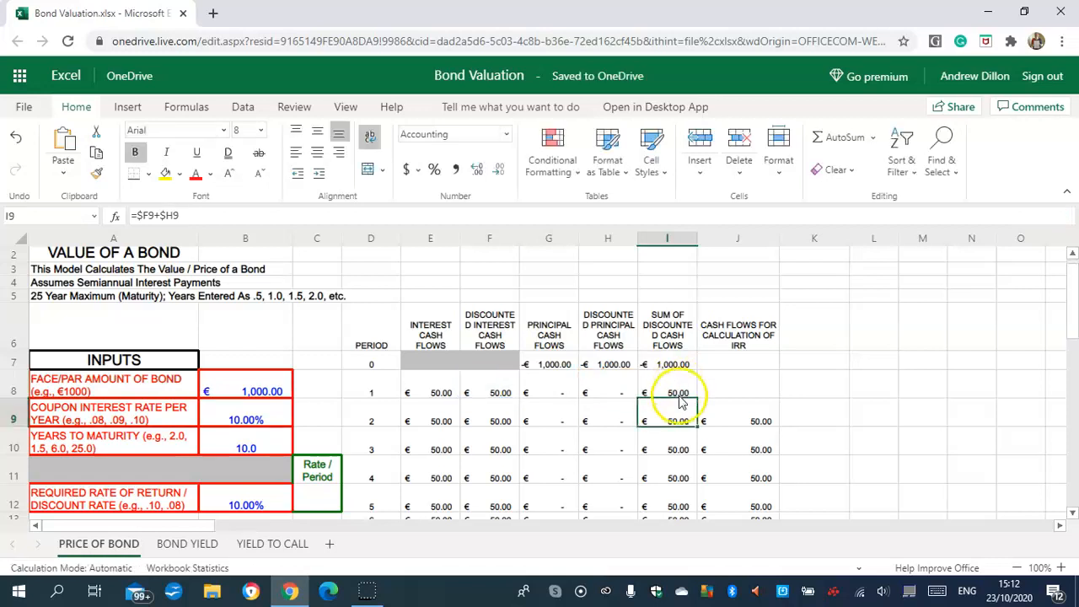
Enter the period 0 cash flow for the IRR calculation in J7 as =IF($B11>0,$B$11,$B$18)*-1
left_click(741, 365)
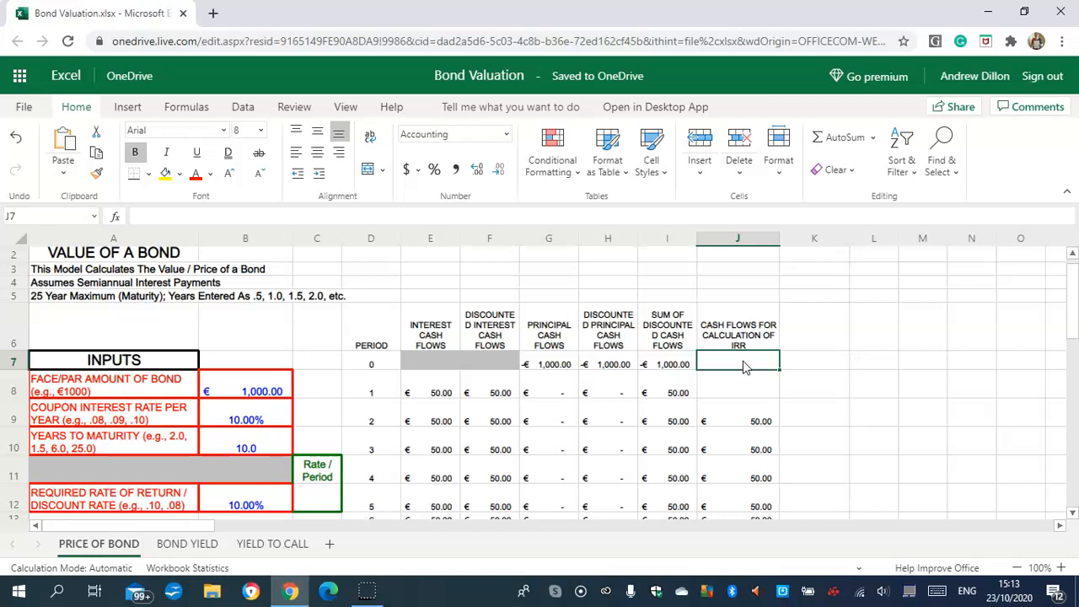
type("=IF")
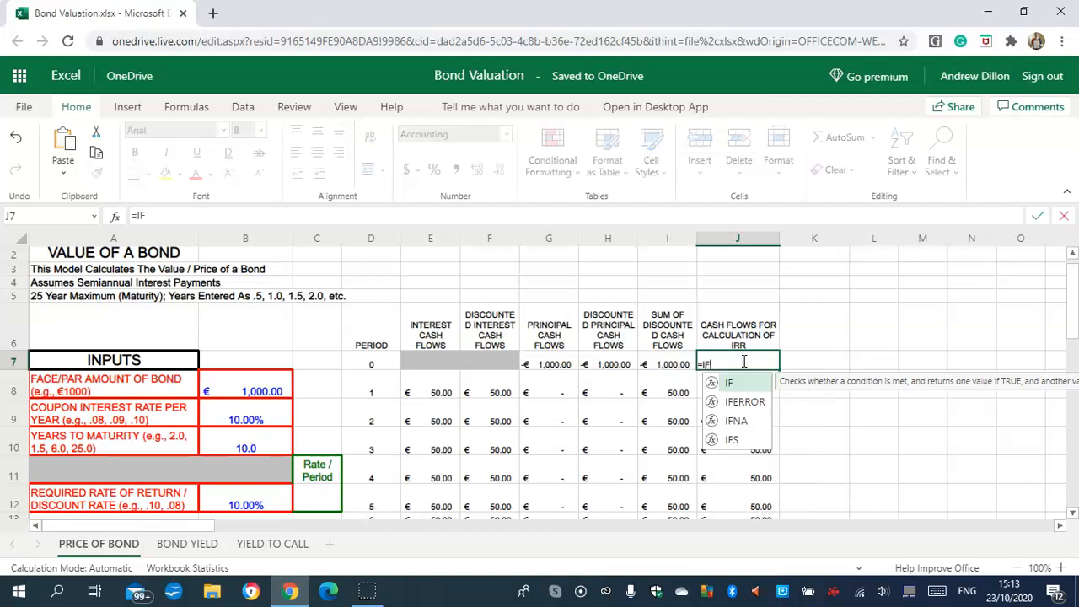
type("($")
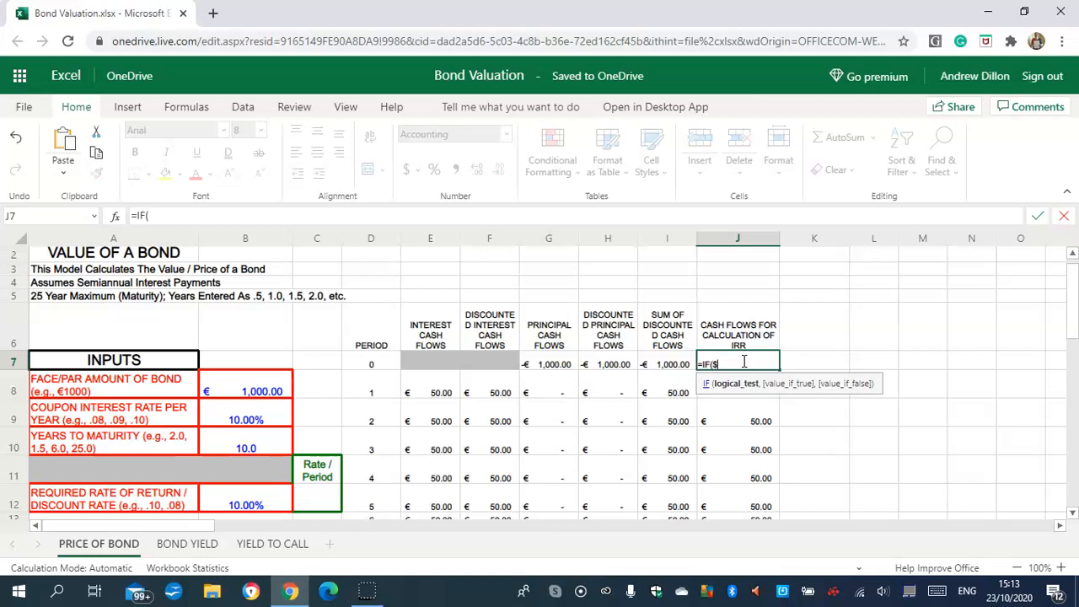
type("B11")
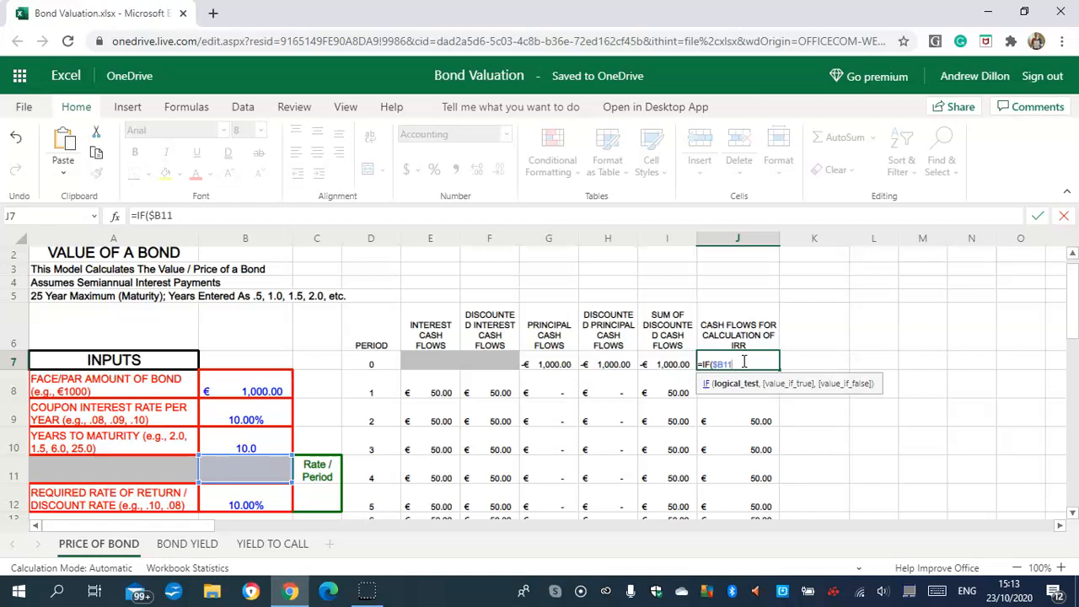
type(">0,$B$11,$B$1")
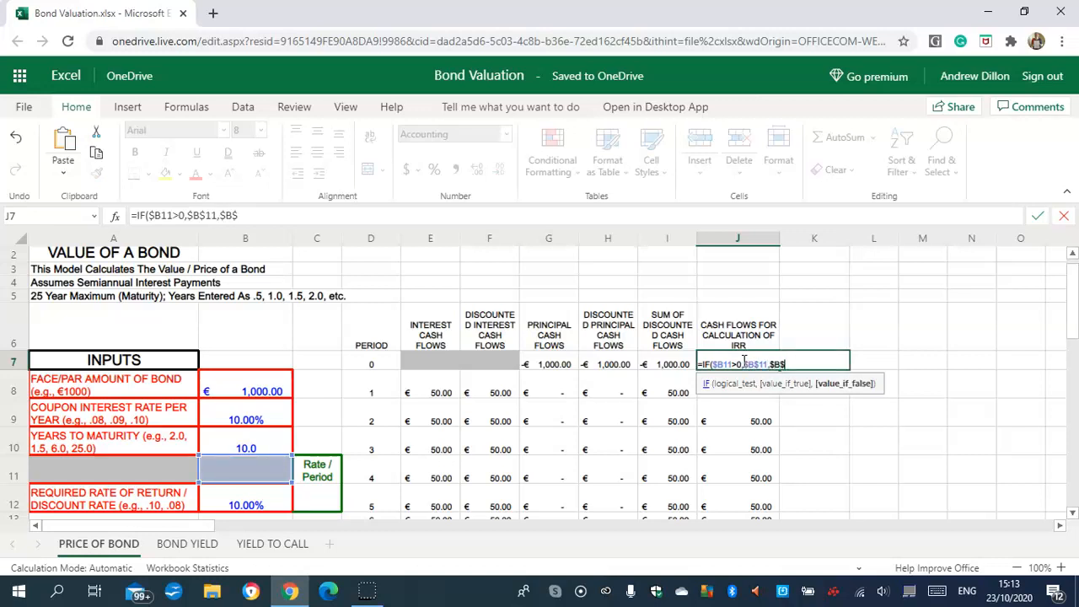
type("8)")
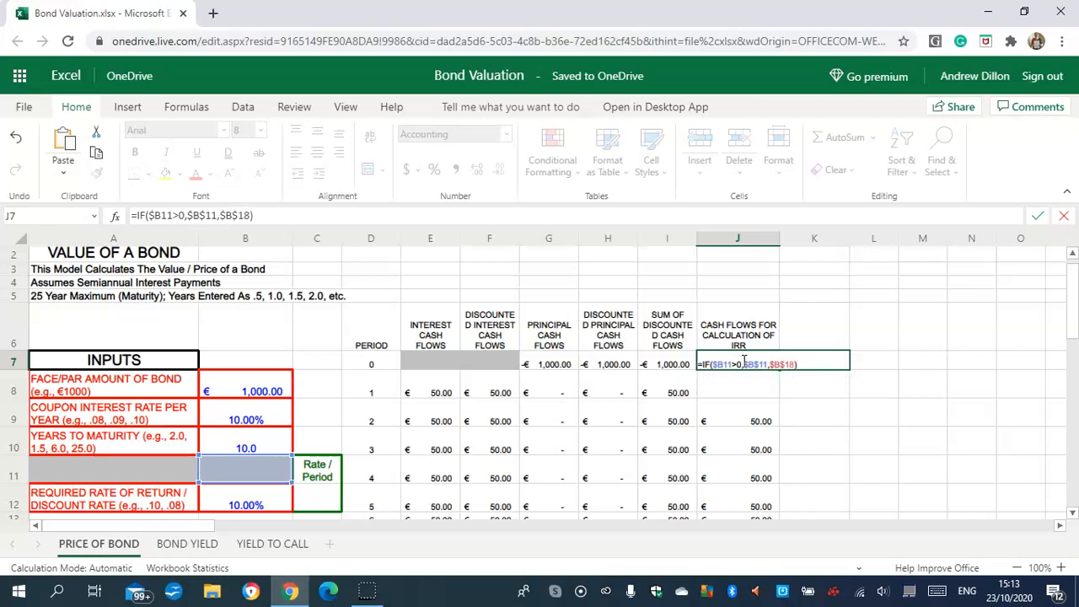
type("*-1")
key("Return")
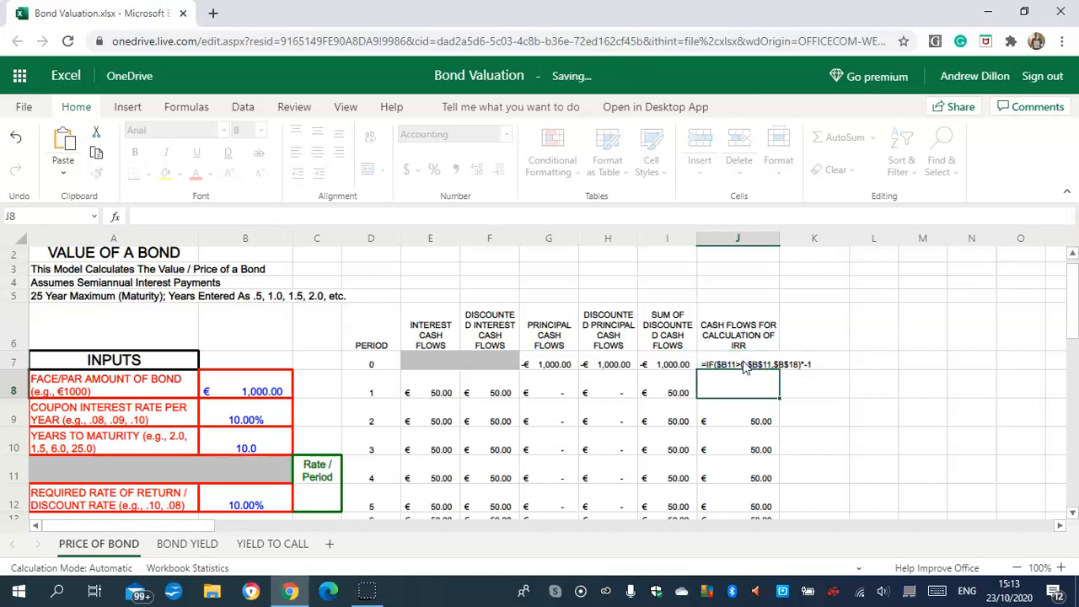
left_click(745, 364)
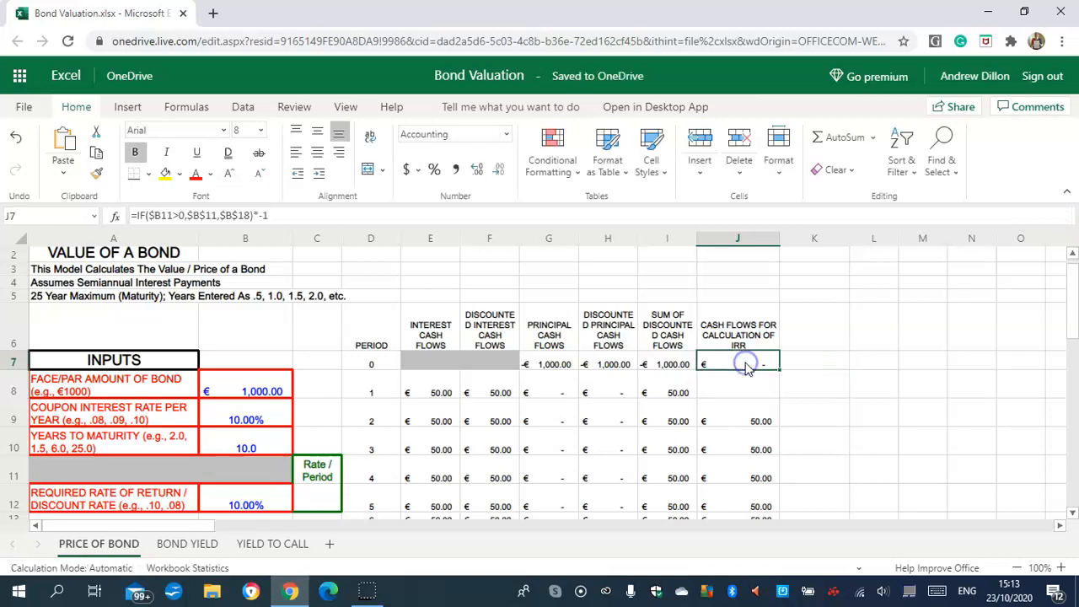
Enter the period 1 cash flow for the IRR calculation in J8 as =$E8+$G8 and check the formulas below it
left_click(764, 388)
type("=")
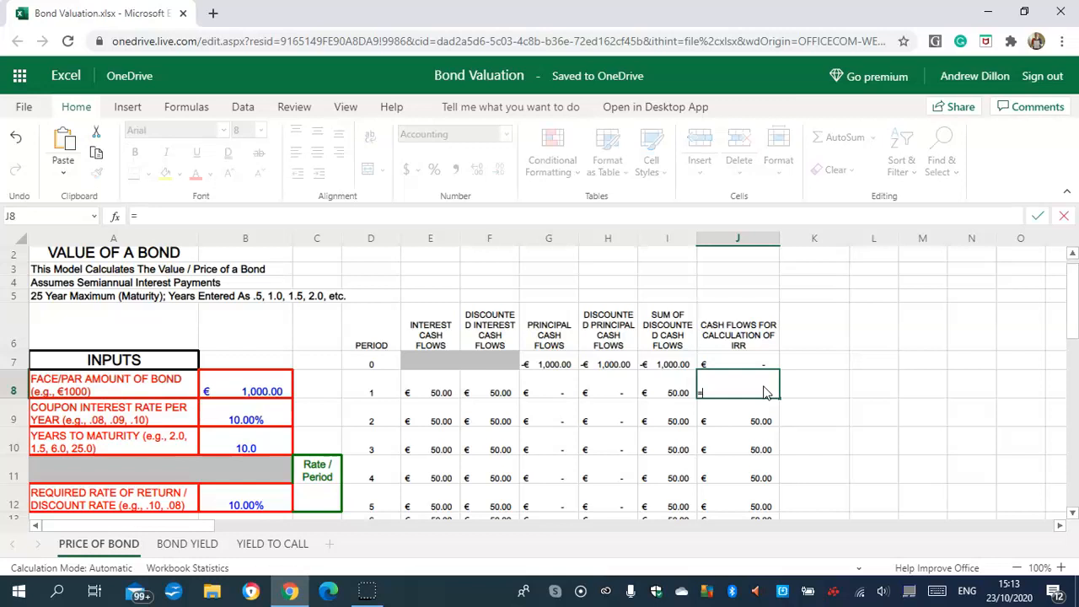
type("$E8+$G8")
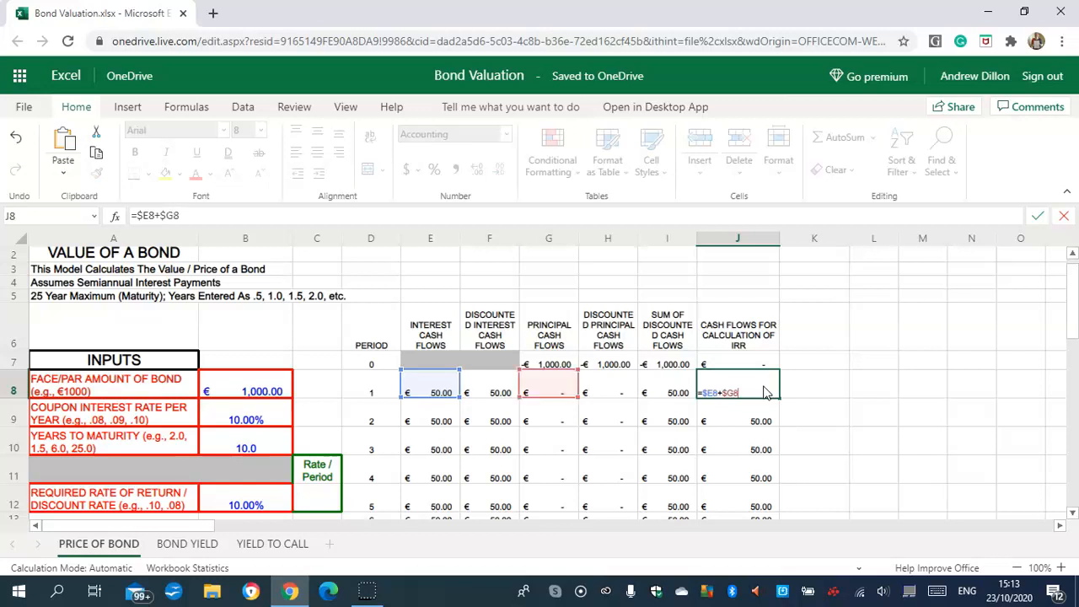
key("Return")
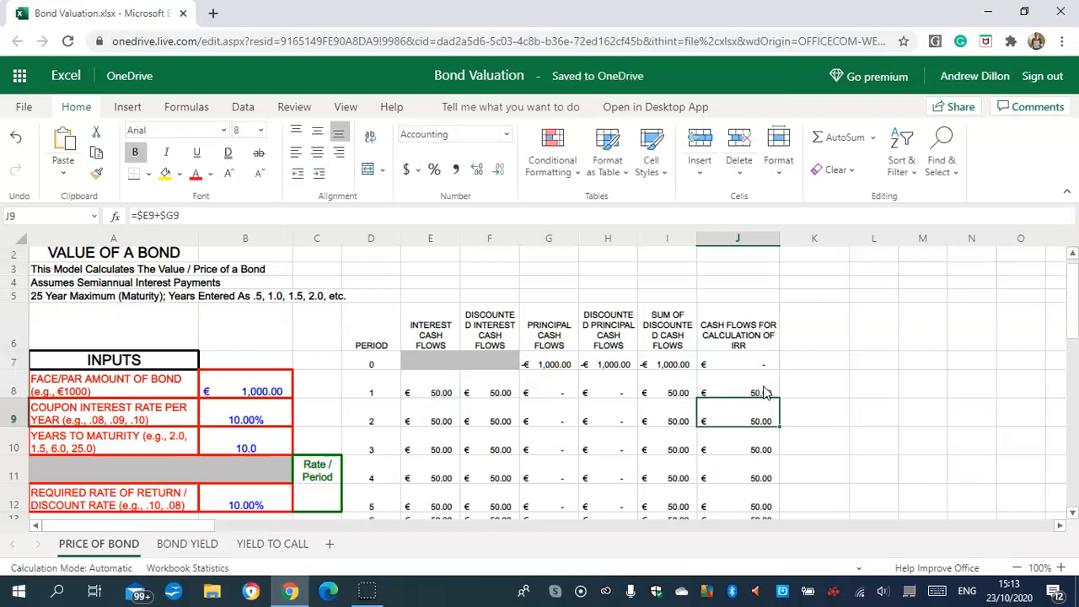
left_click(750, 424)
left_click(747, 446)
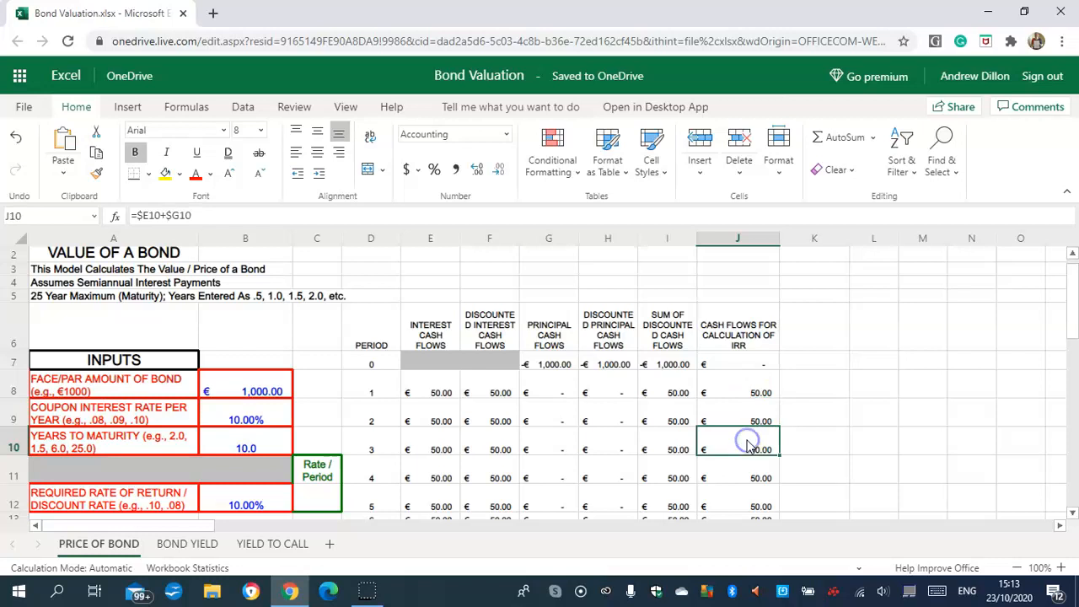
Enter the rate per period in C12 as =$B$12/2
scroll(1073, 321, "down", 3)
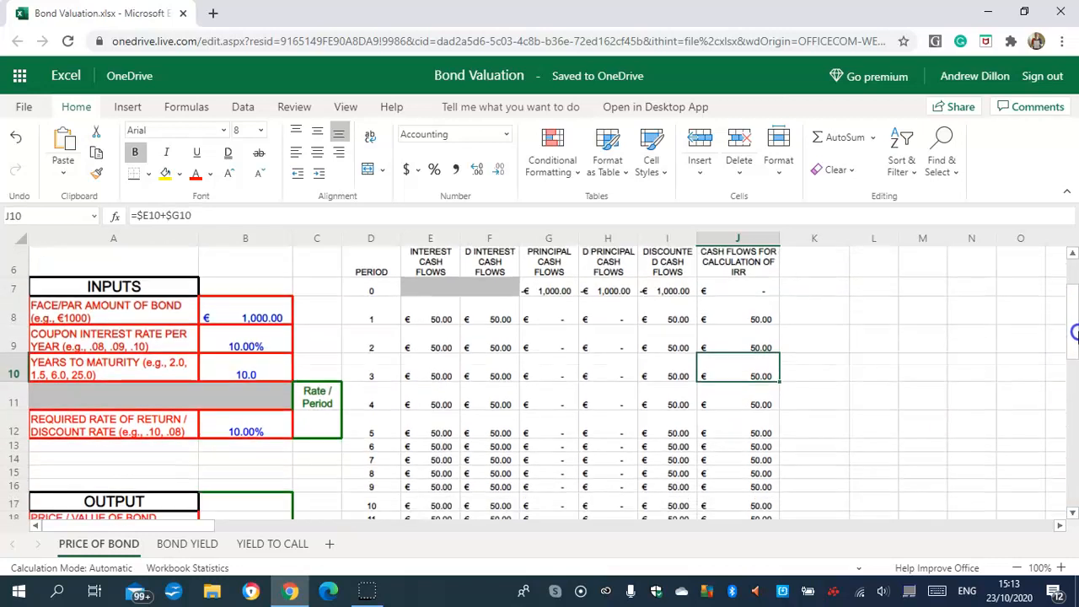
left_click(329, 430)
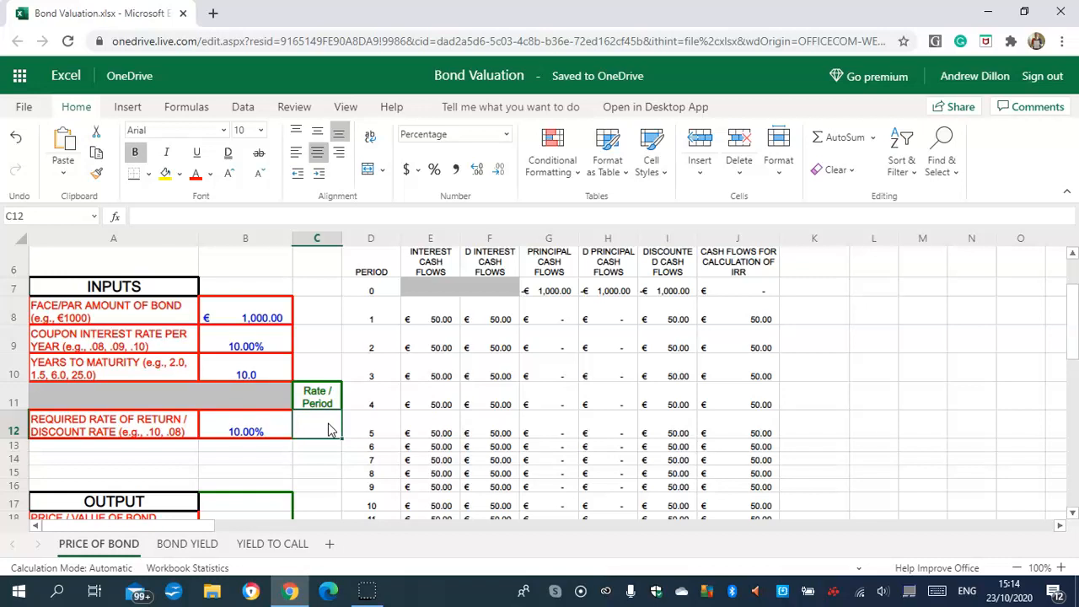
type("=")
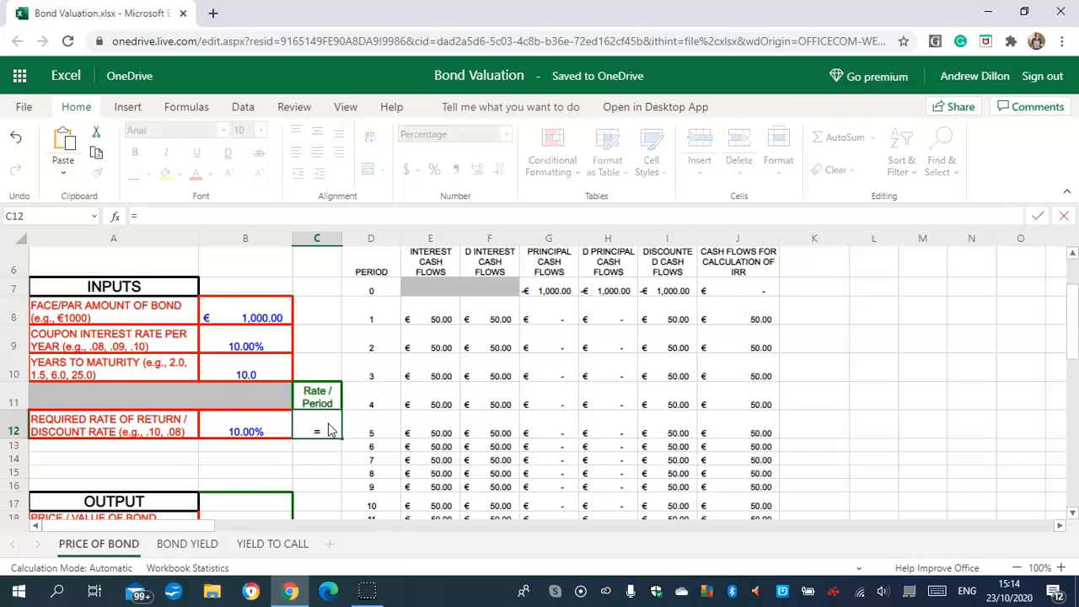
type("$B$12")
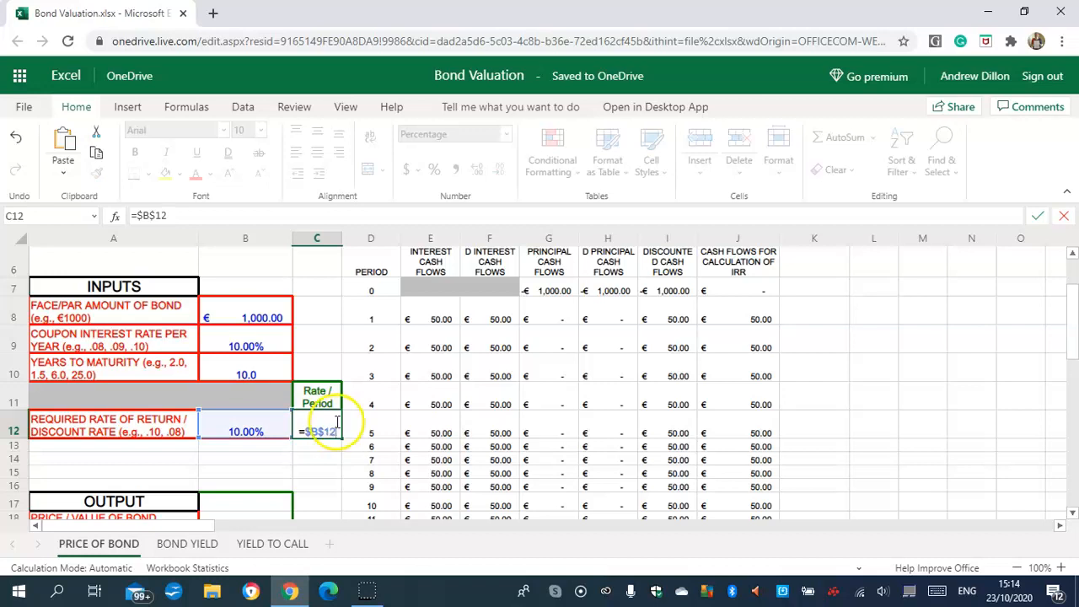
type("/2")
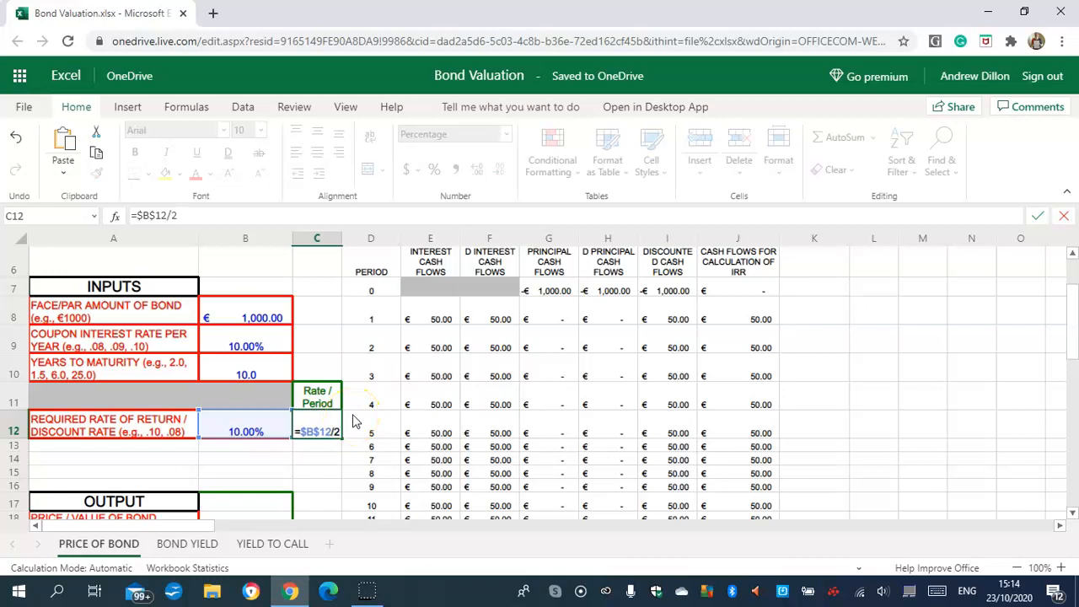
key("Return")
left_click(313, 430)
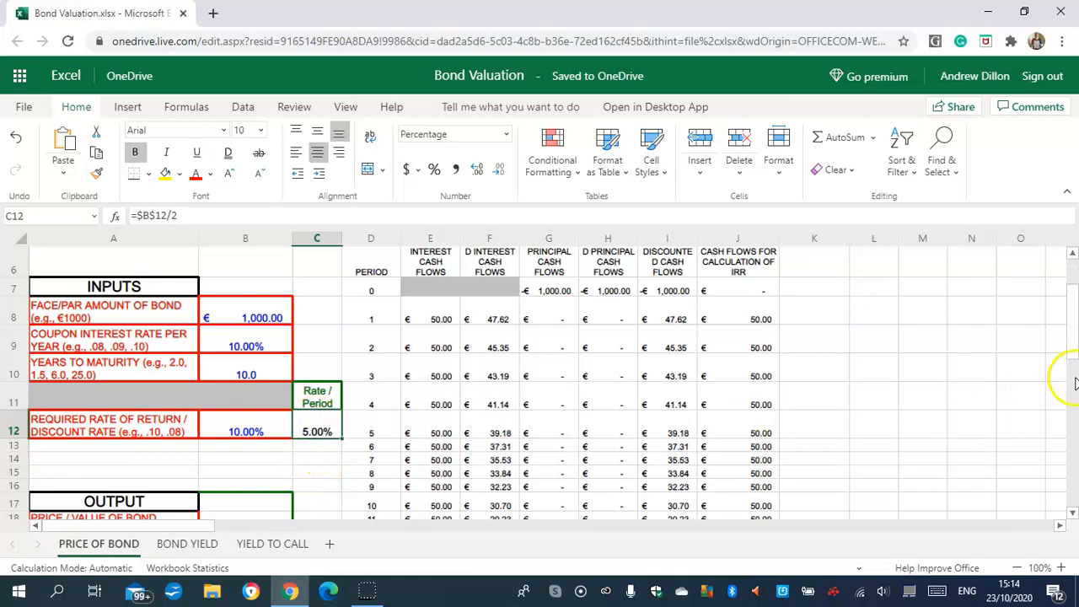
Calculate the price / value of the bond in B18 with =NPV($C$12,$J$8:$J57)
left_click_drag(1072, 331, 1072, 367)
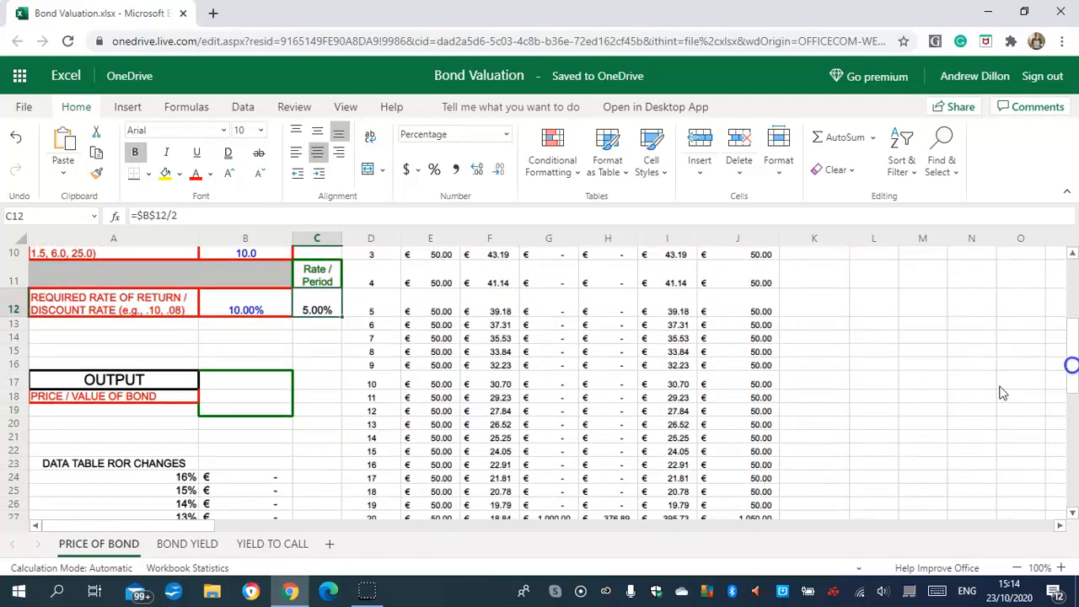
left_click(253, 389)
left_click(255, 395)
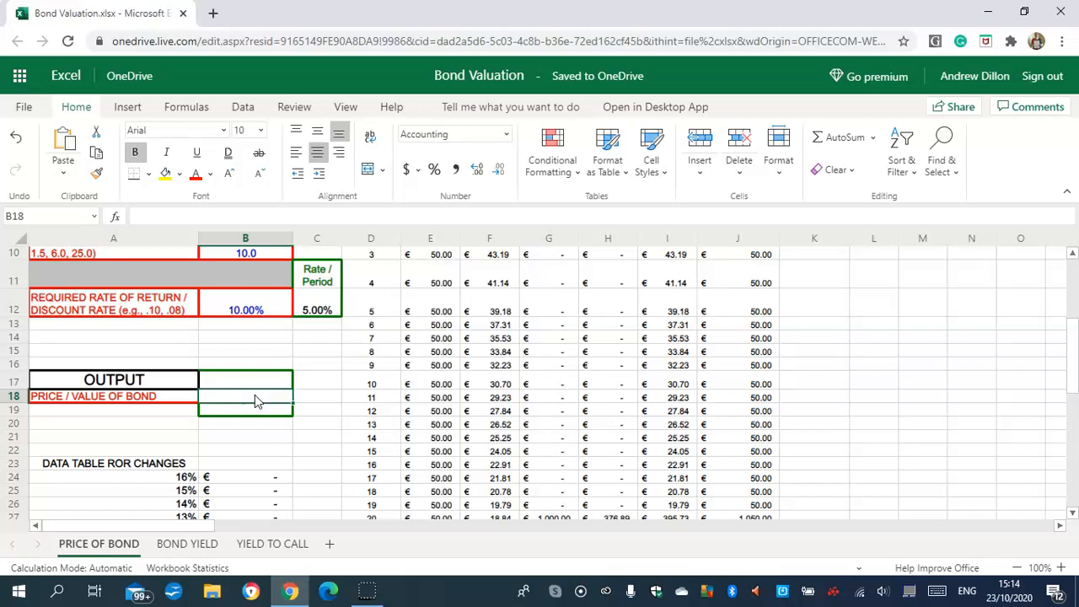
type("=N")
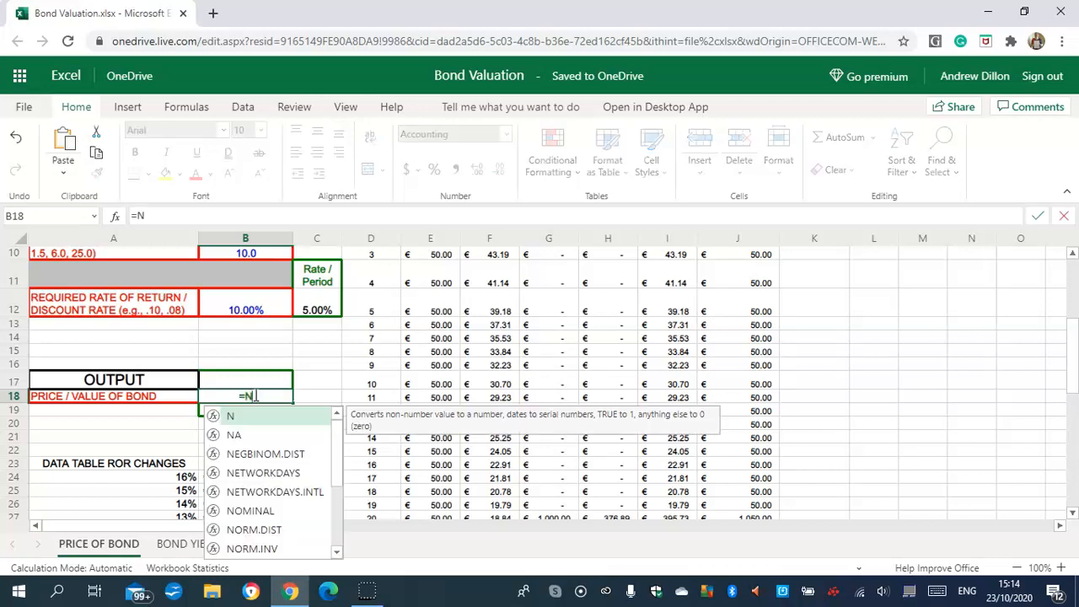
type("PV(")
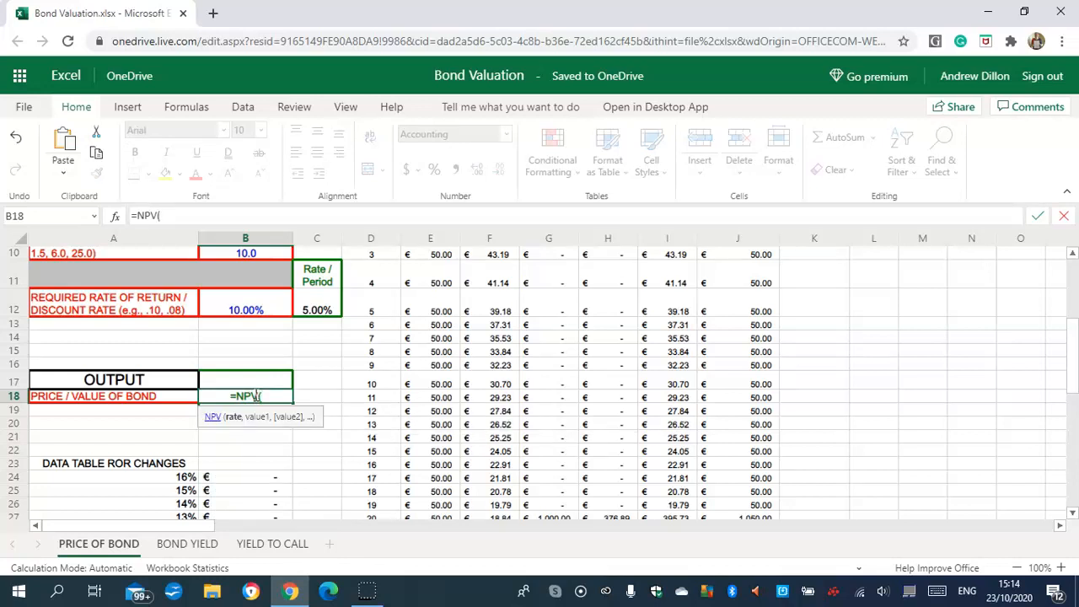
type("$C$1")
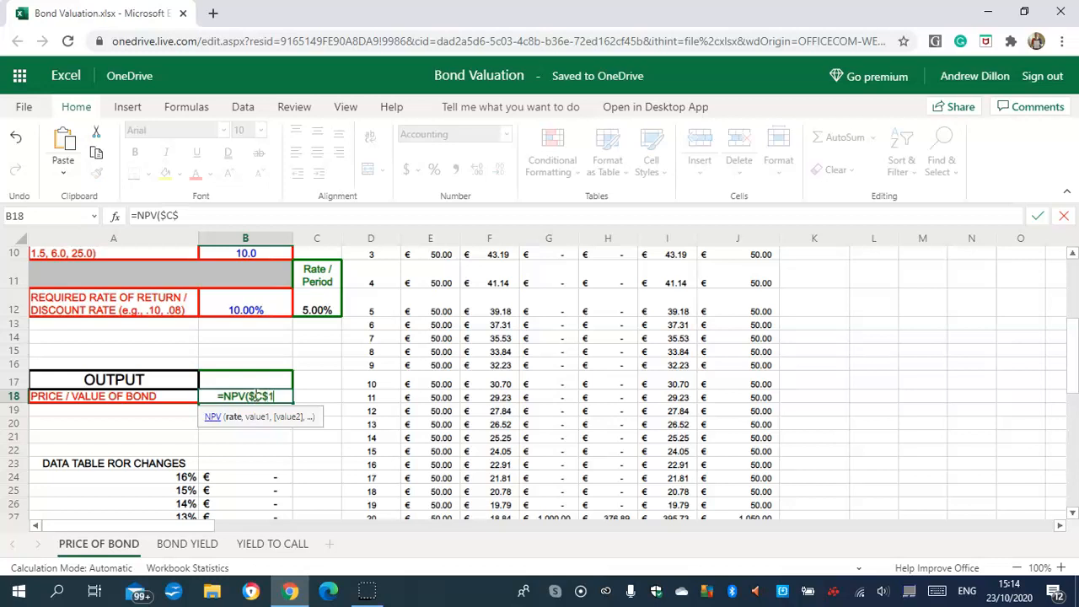
type("2,")
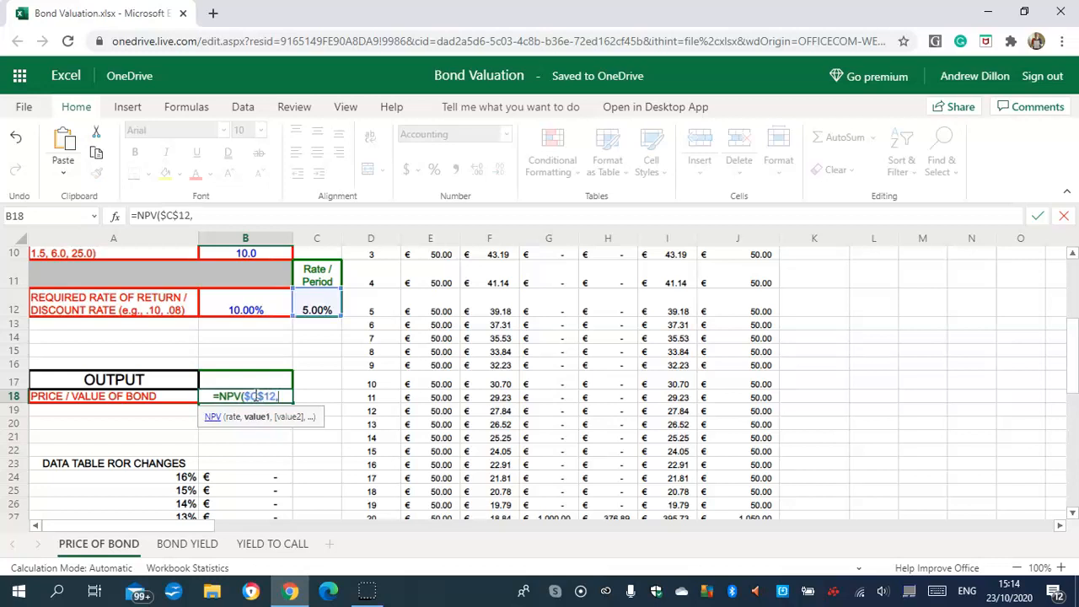
type("$J$")
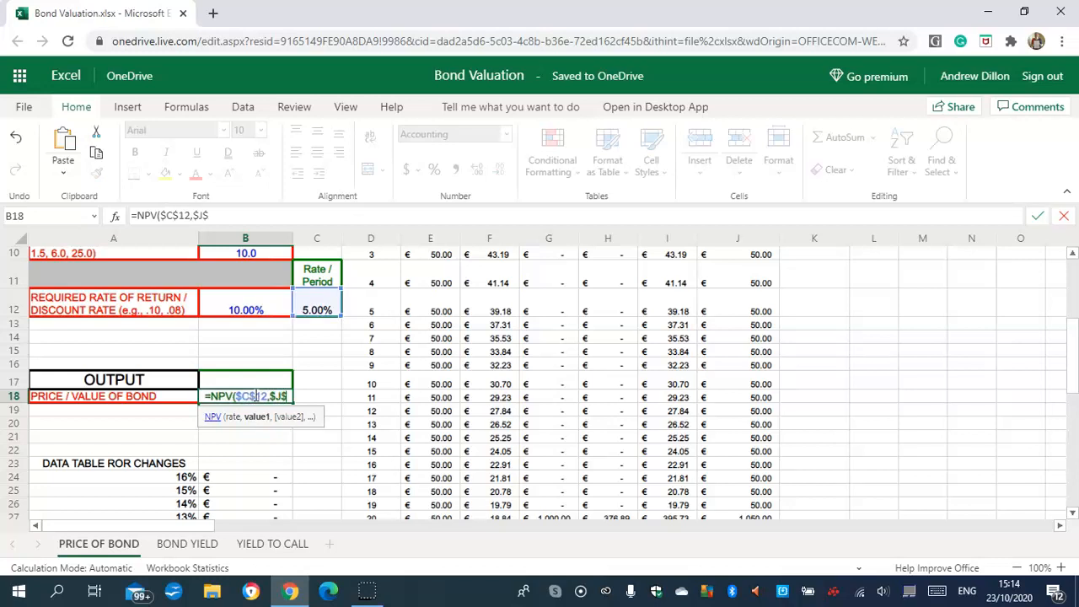
type("8:")
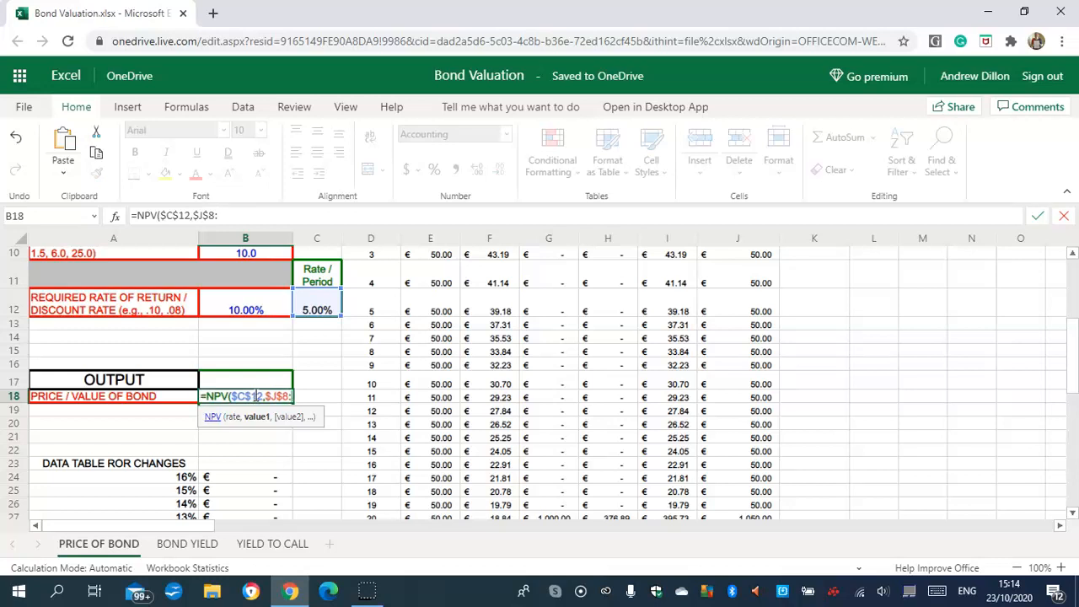
type("$J$")
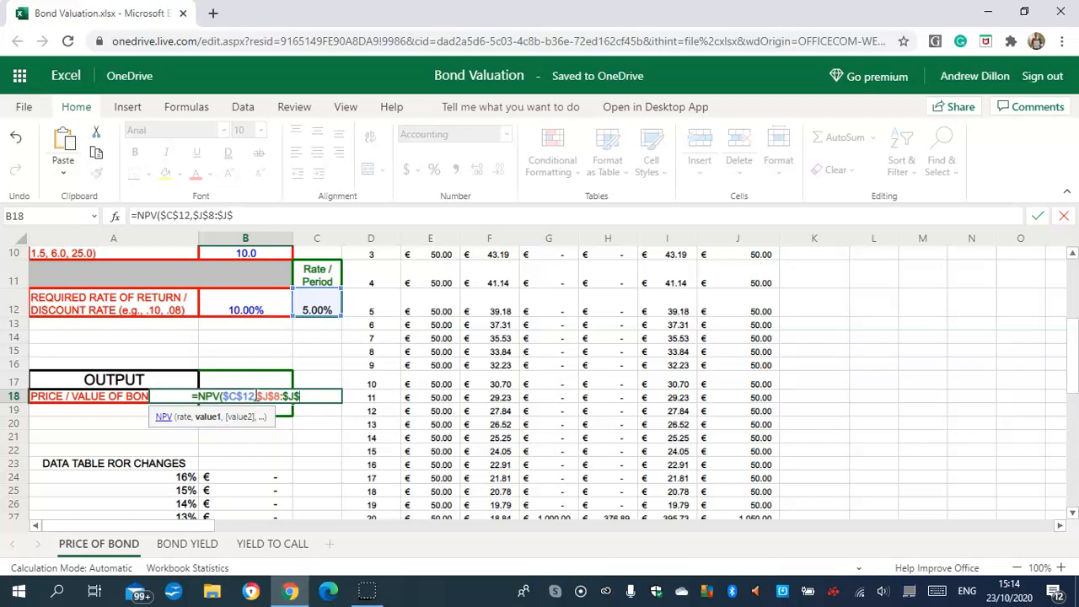
key("BackSpace")
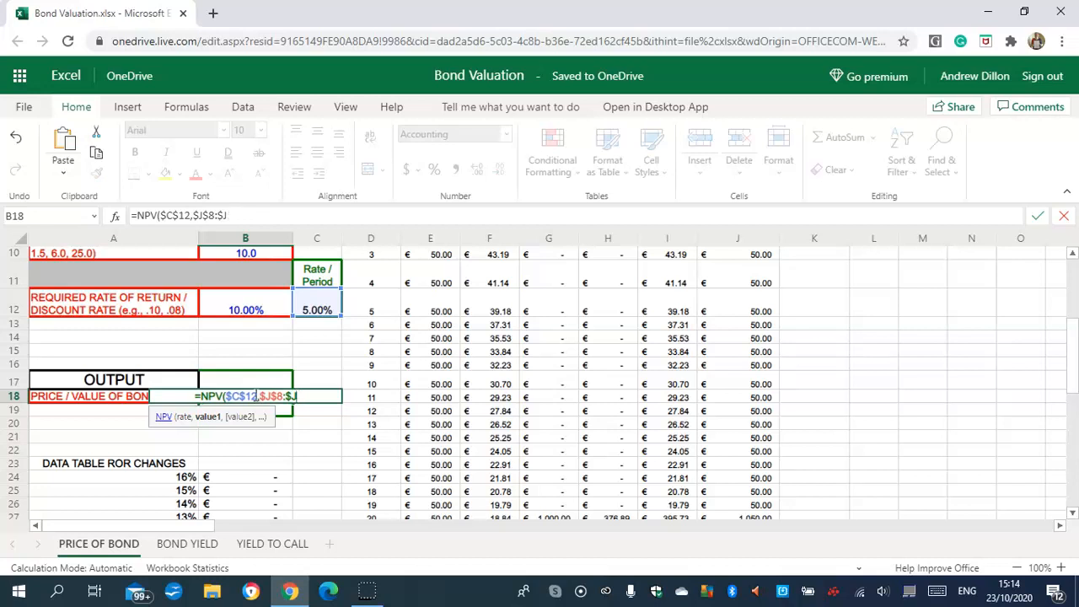
type("57)")
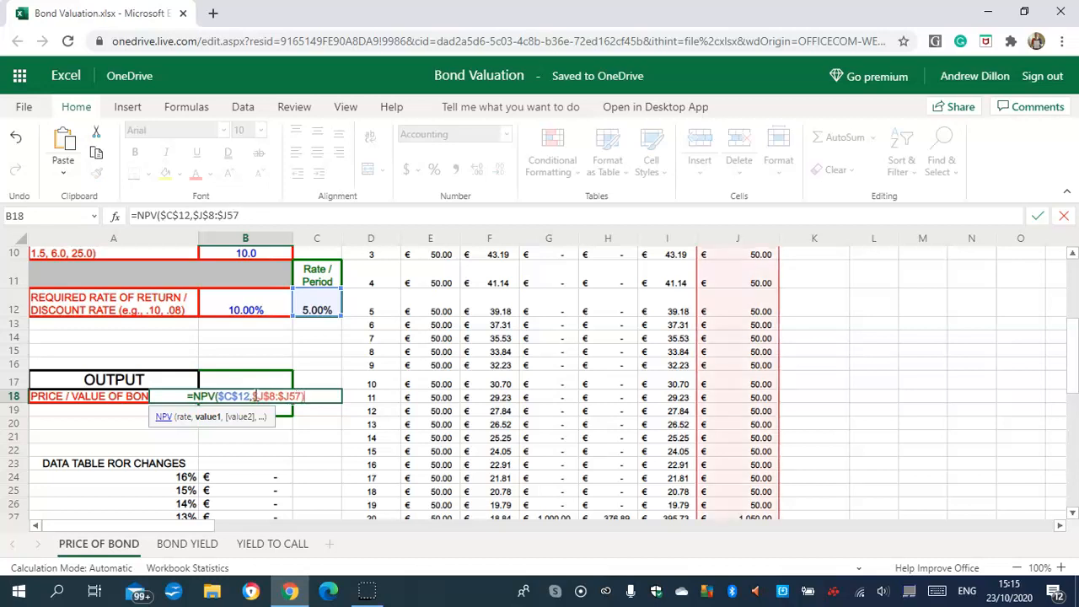
key("Return")
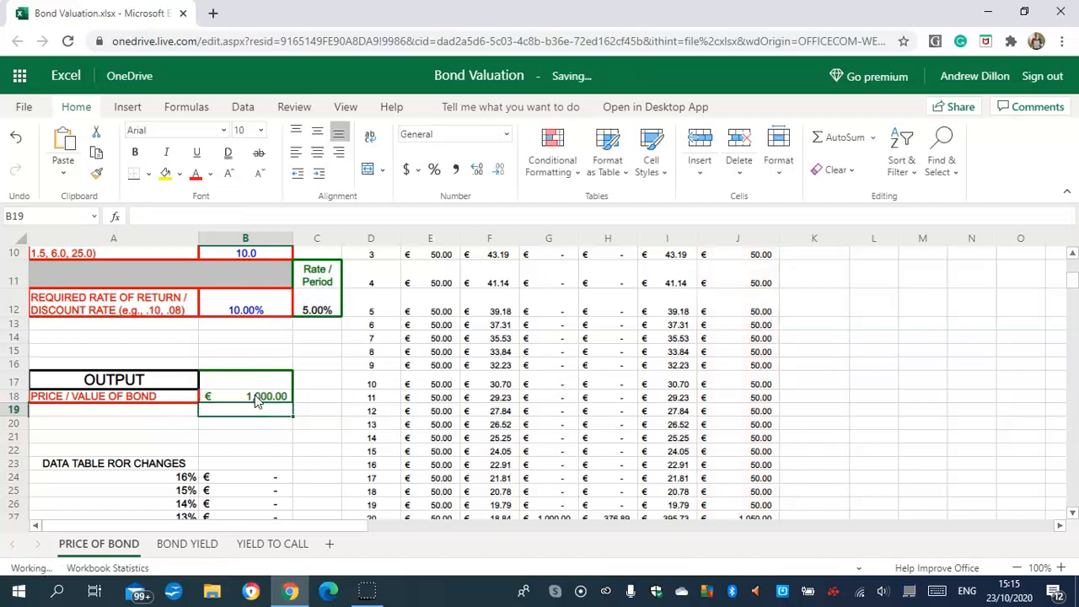
left_click(257, 400)
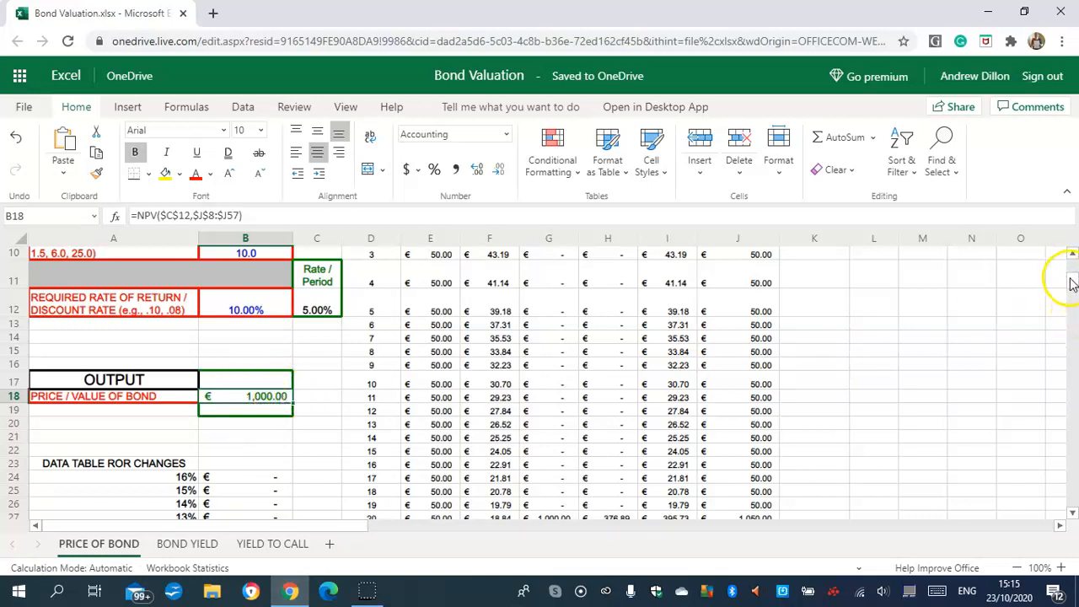
Examine the rate-of-return data table in column B, its formulas in B24 and B25, and the bond price versus discount rate chart
mouse_move(1072, 284)
left_mouse_down()
mouse_move(1074, 307)
mouse_move(1075, 289)
left_mouse_up()
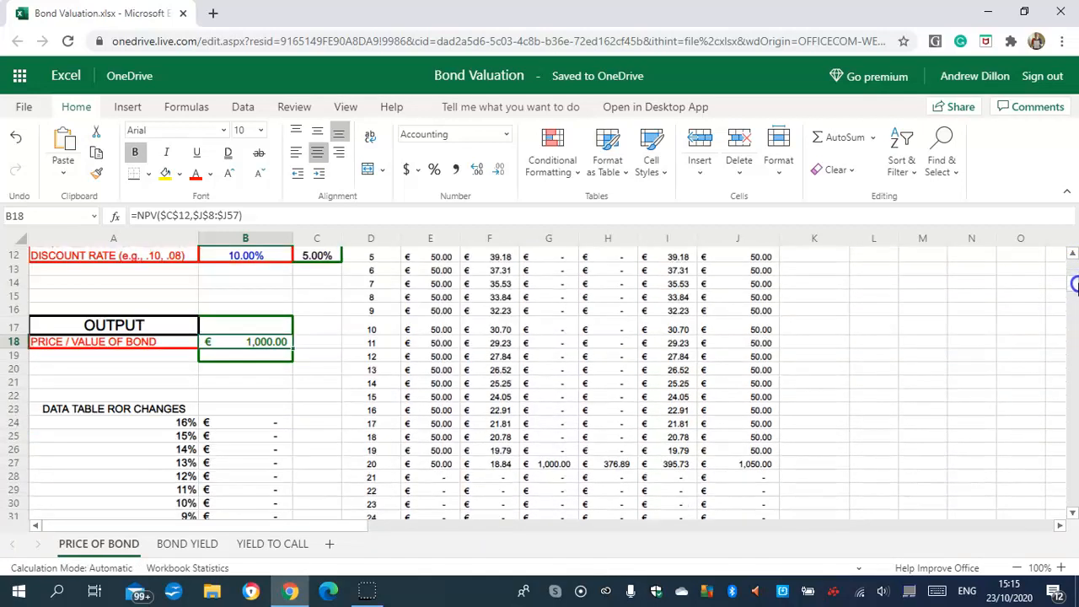
left_click(227, 409)
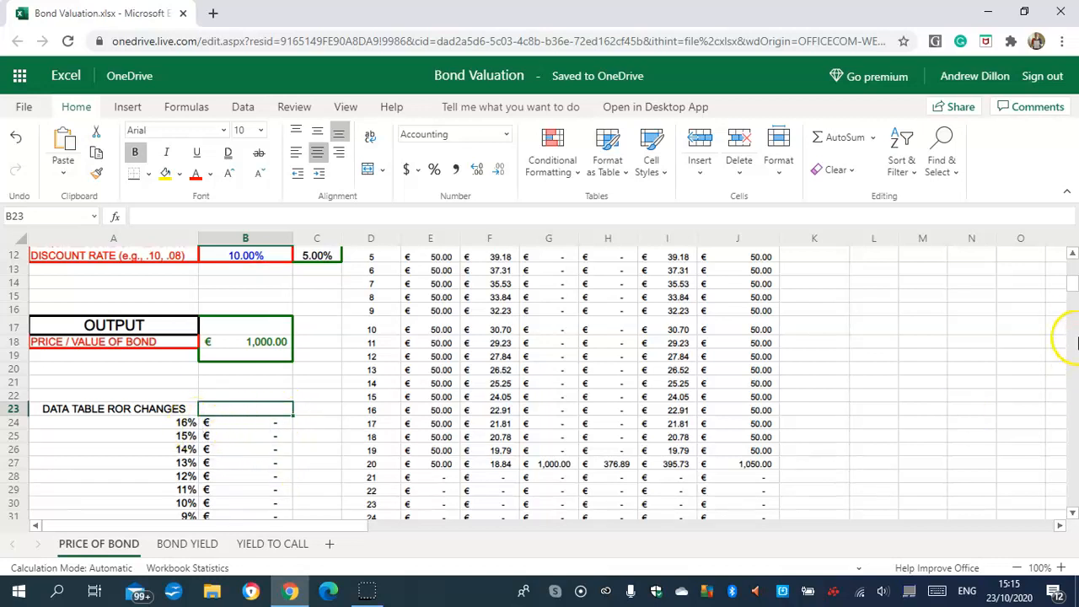
left_click_drag(1070, 289, 1074, 347)
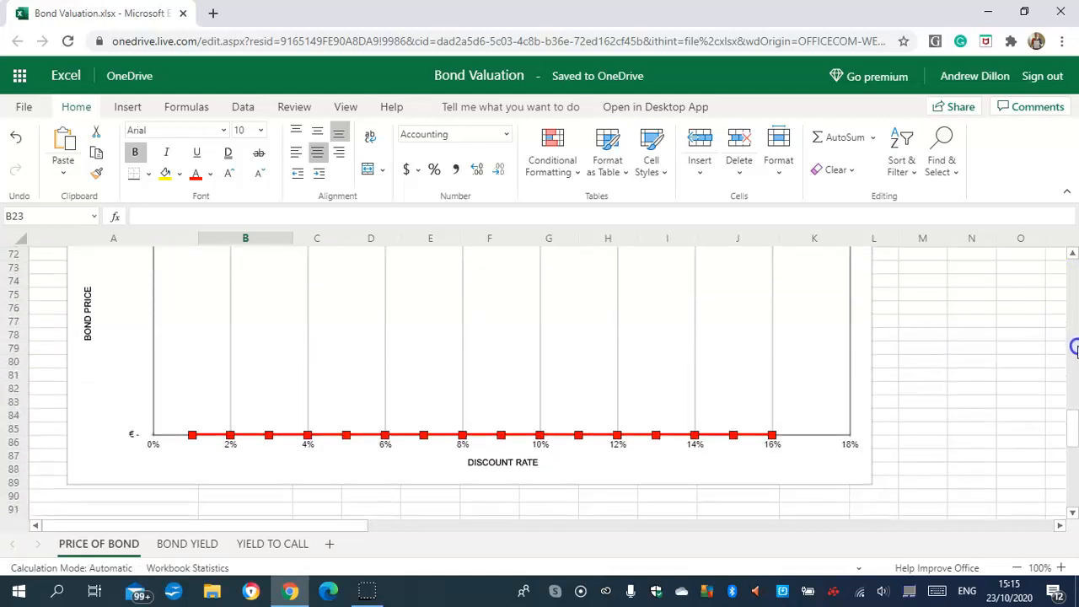
left_click(778, 434)
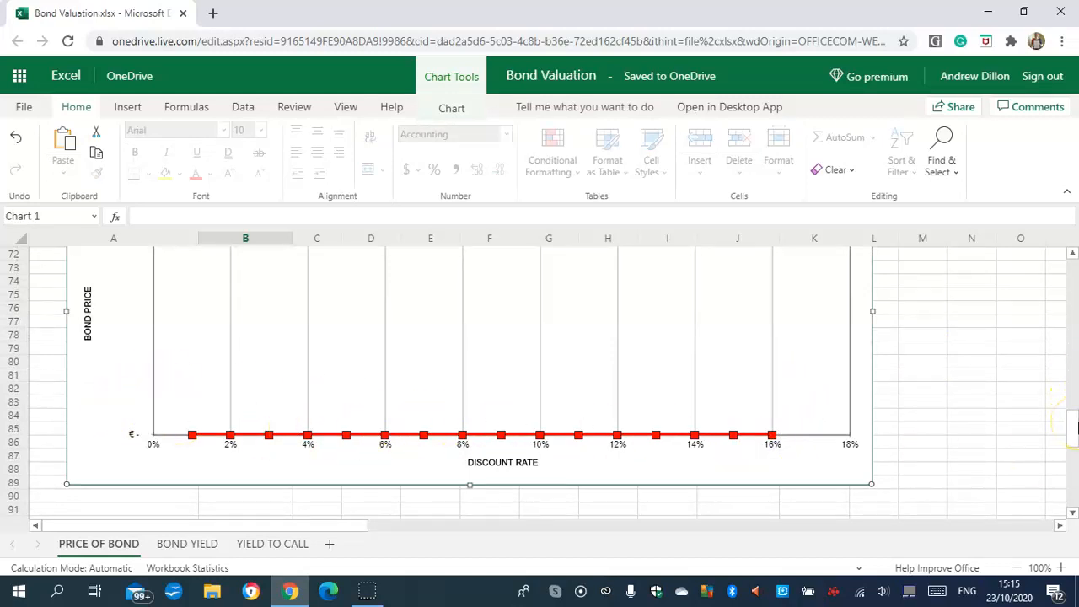
left_click_drag(1076, 428, 1077, 437)
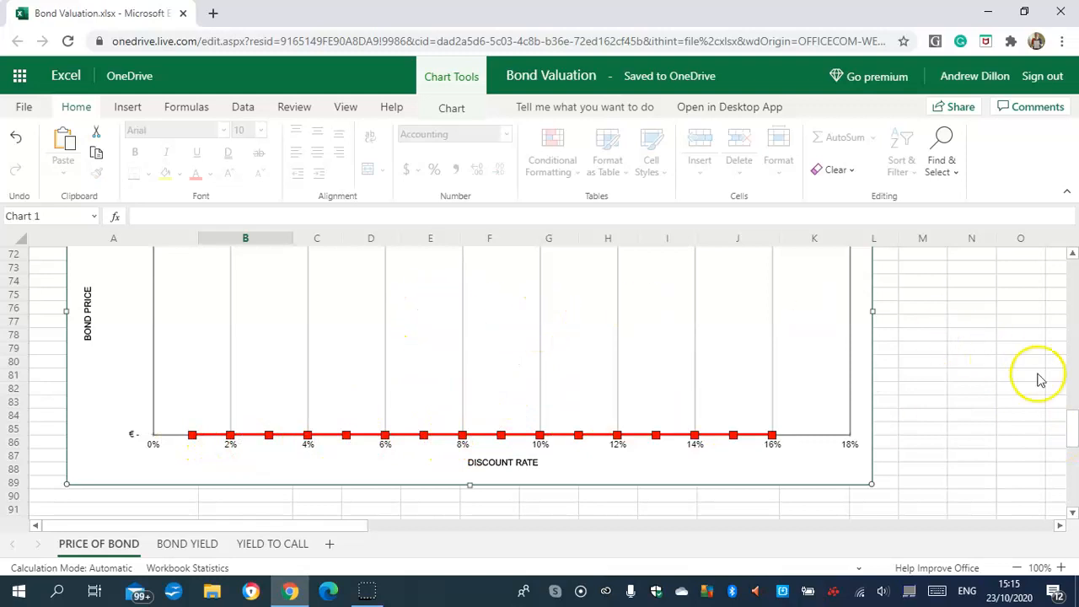
left_click_drag(1069, 430, 1075, 417)
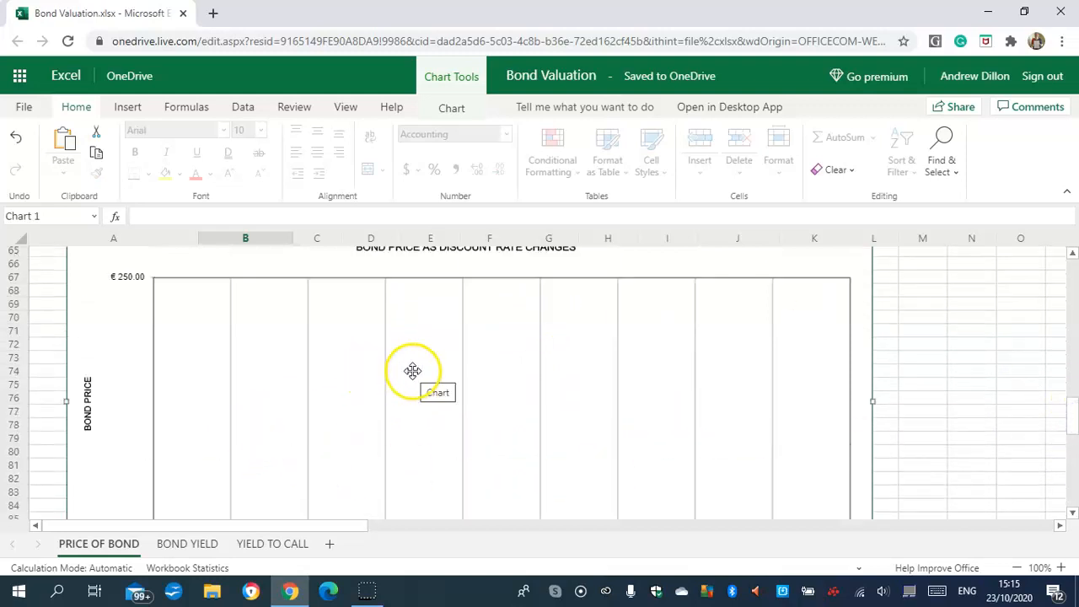
left_click_drag(1067, 412, 1073, 318)
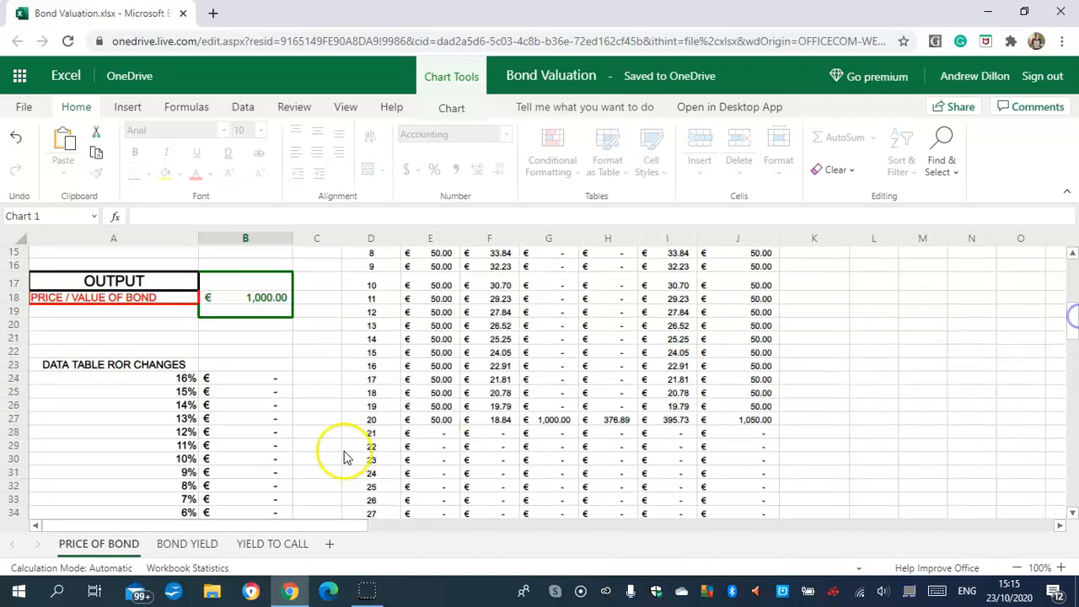
left_click(257, 379)
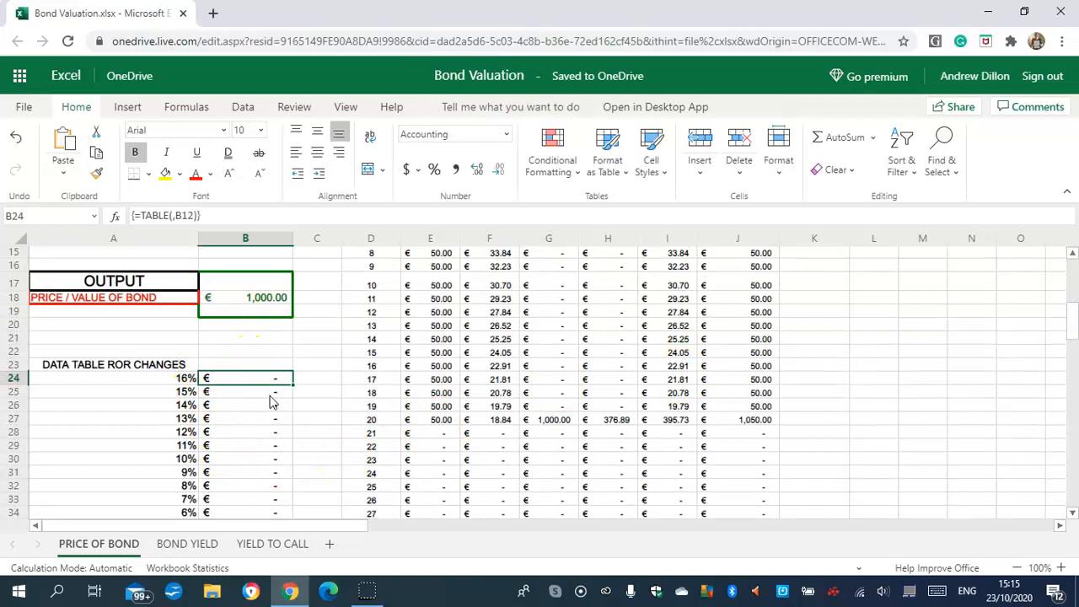
left_click(270, 395)
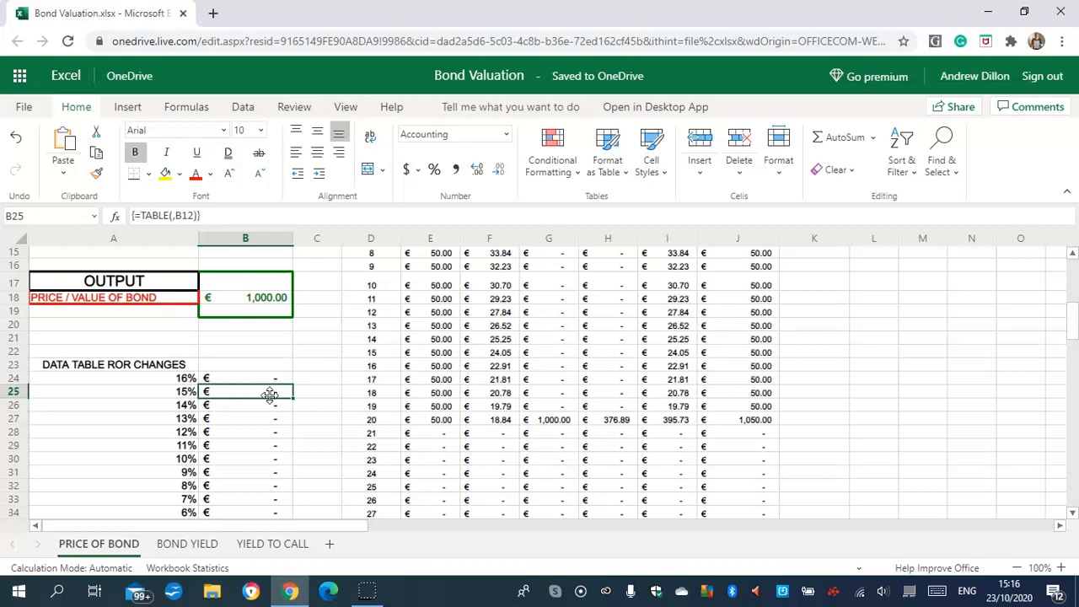
Enter the data table's reference bond price in B23 as =NPV($C$12,$J$8:$J$57)
left_click(253, 365)
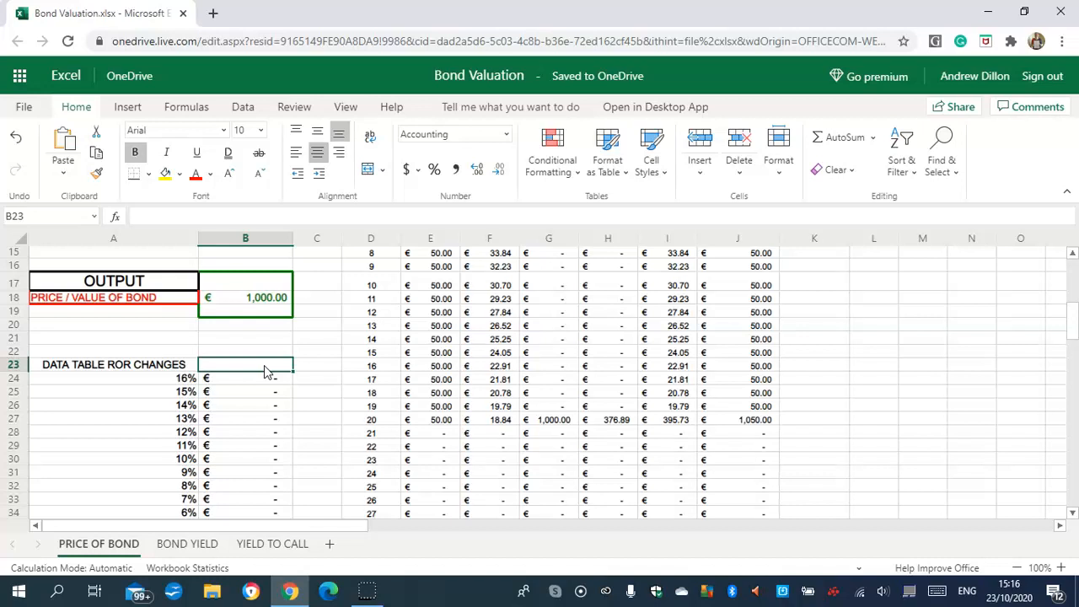
type("=")
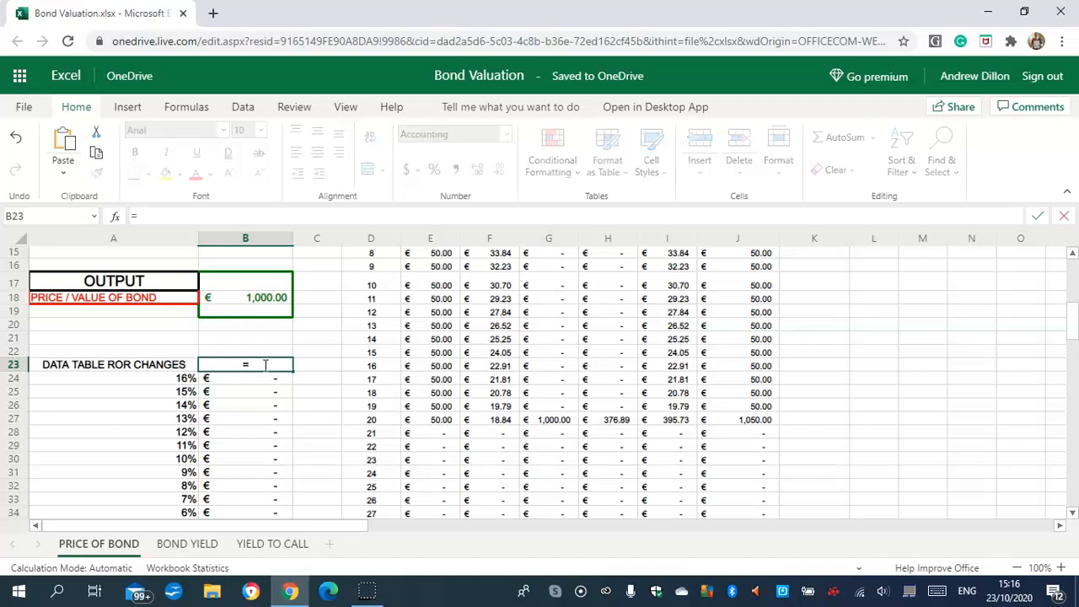
type("NPV")
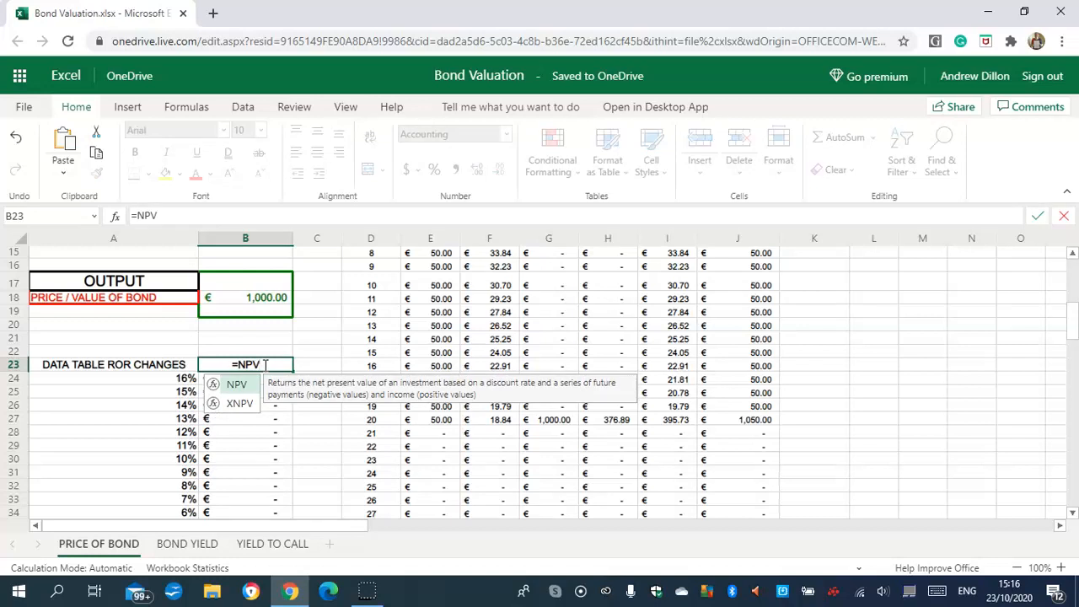
type("(")
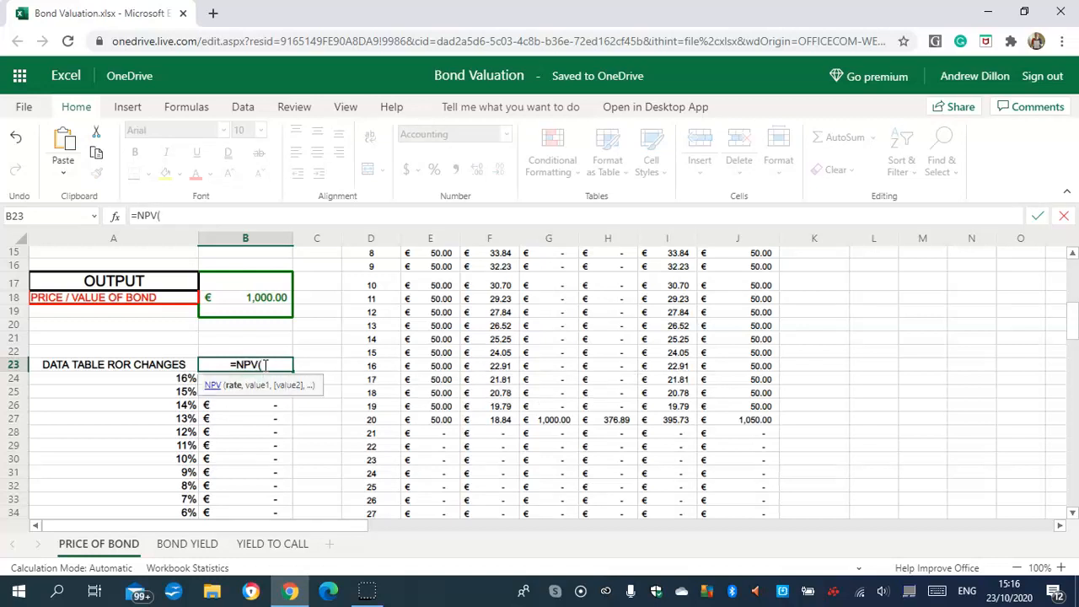
type("$C$12")
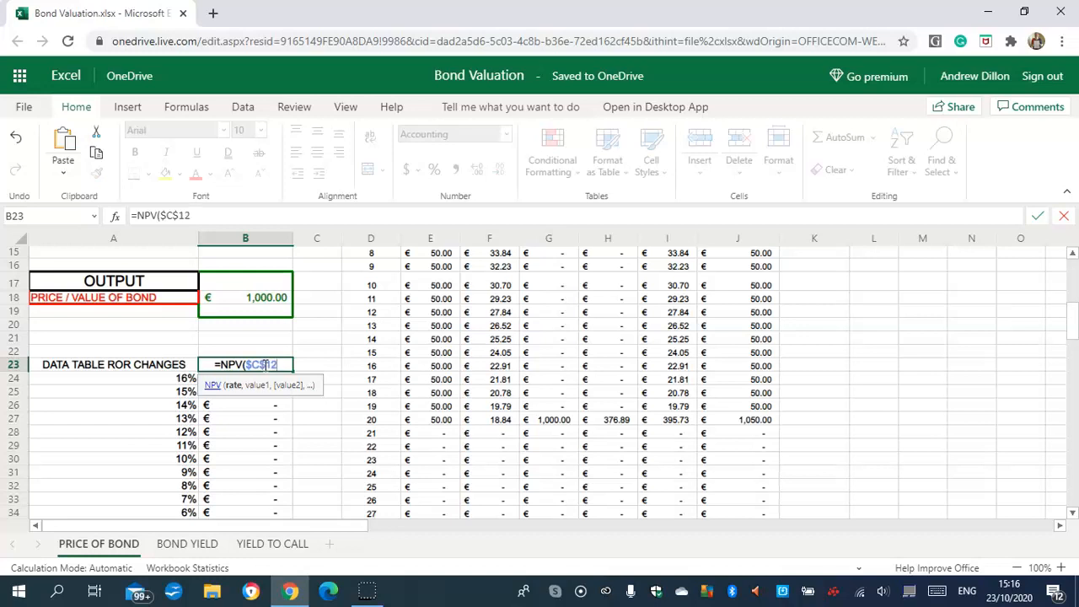
type(",$")
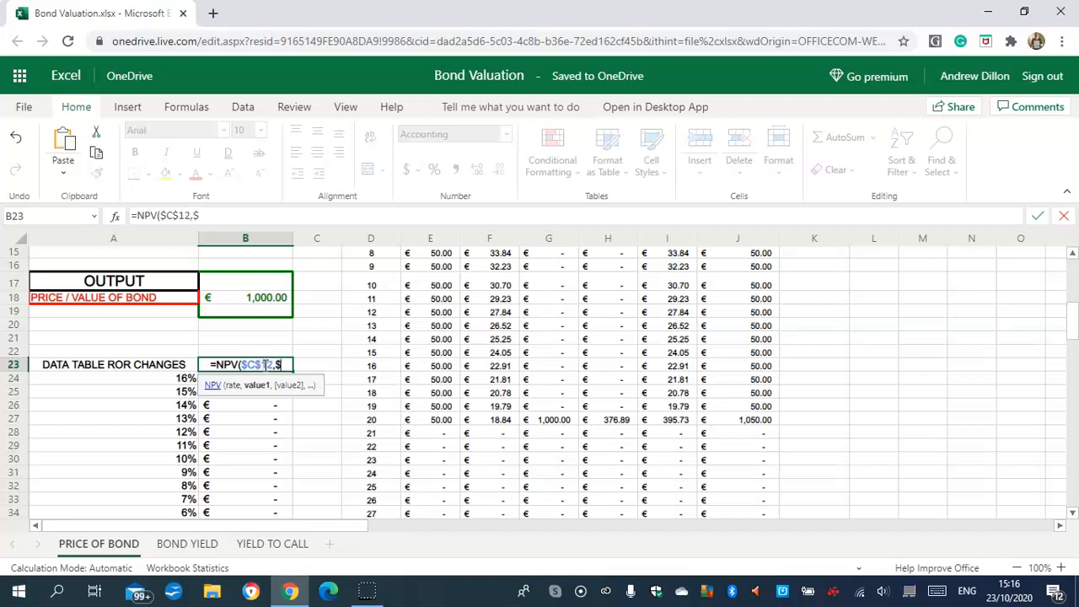
type("J$")
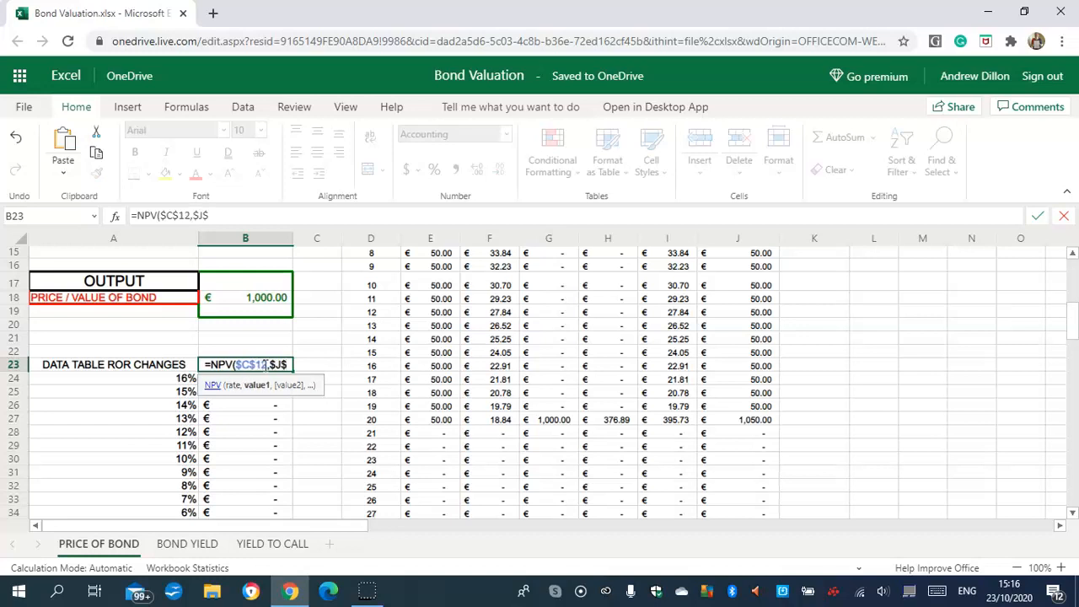
type("8")
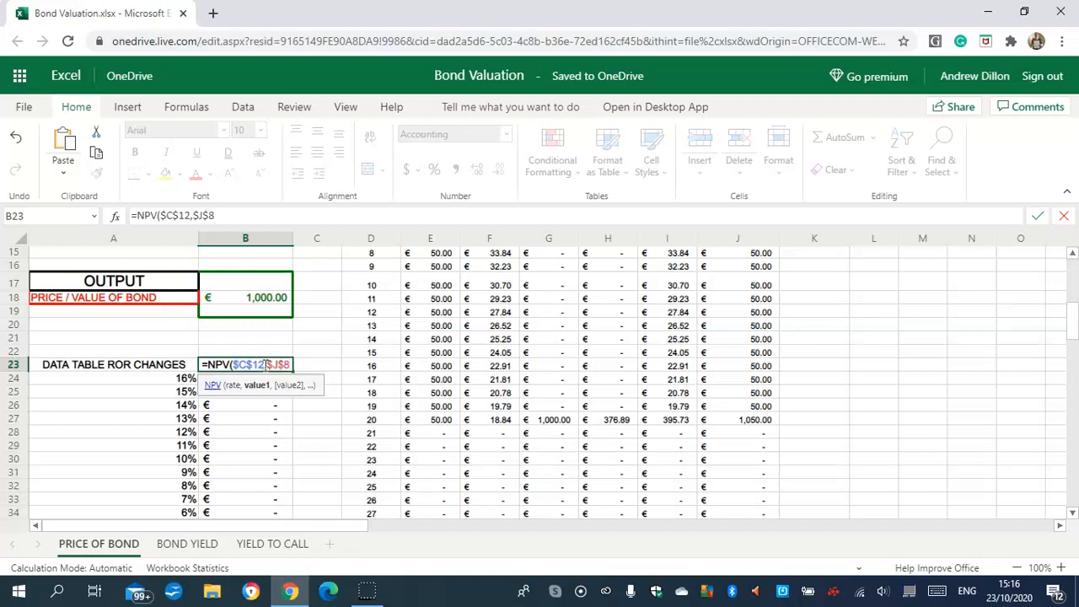
type(":")
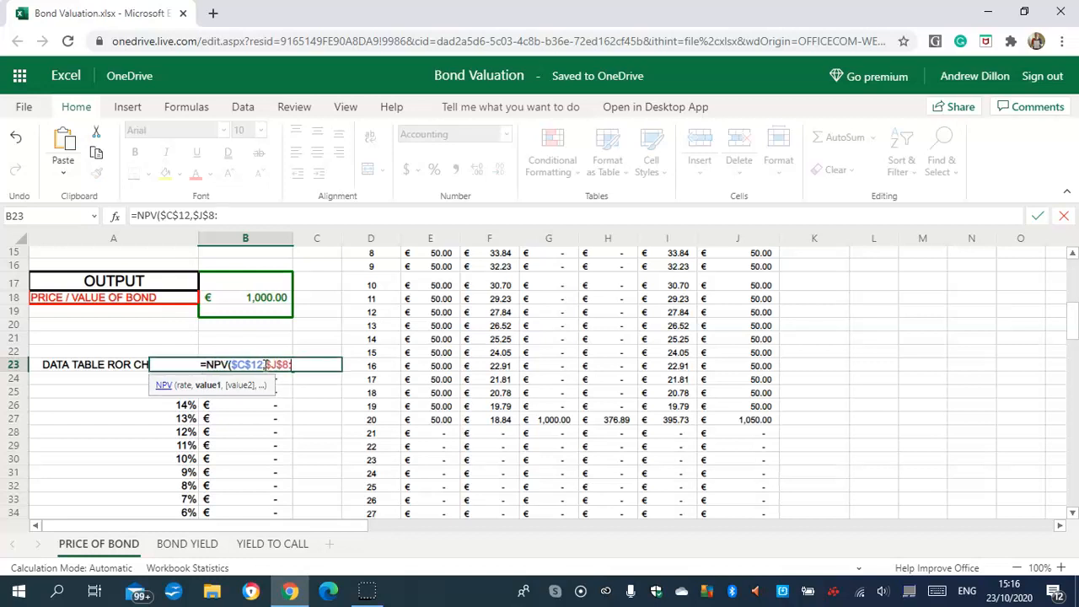
type("$")
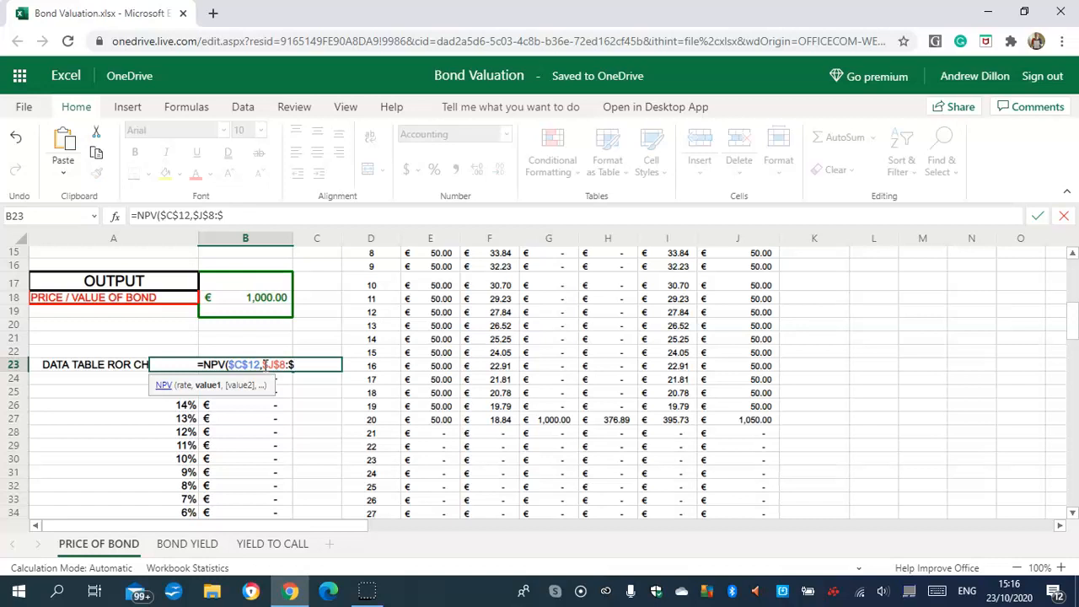
type("J")
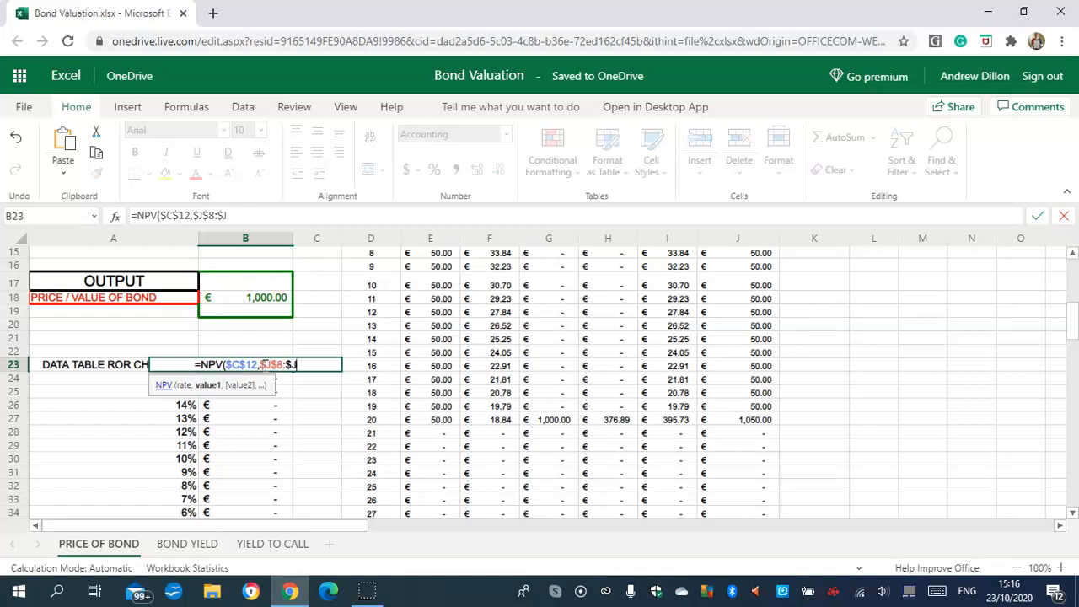
type("$")
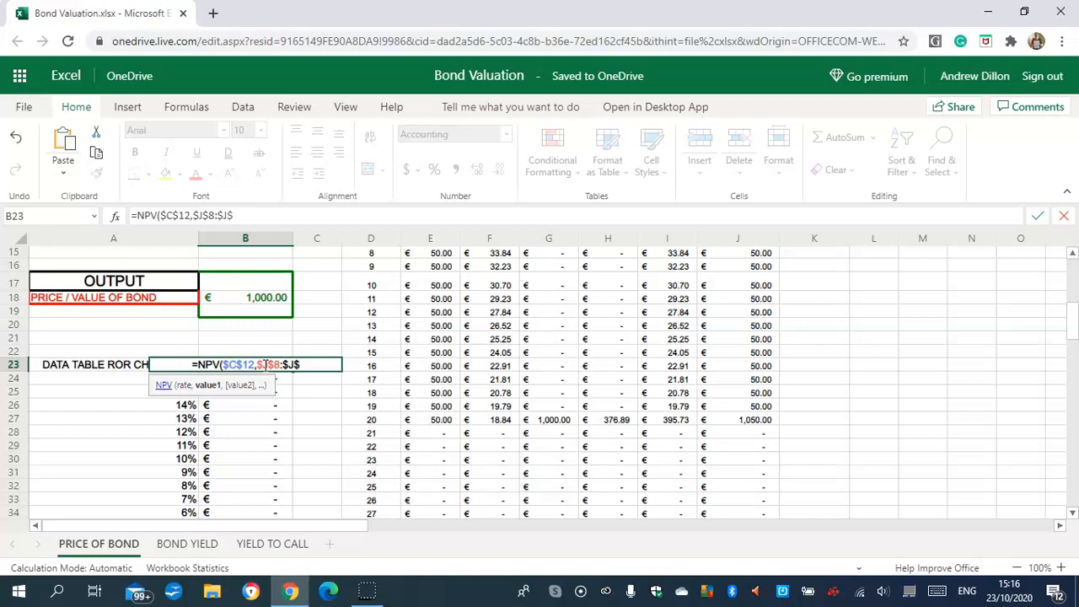
type("57")
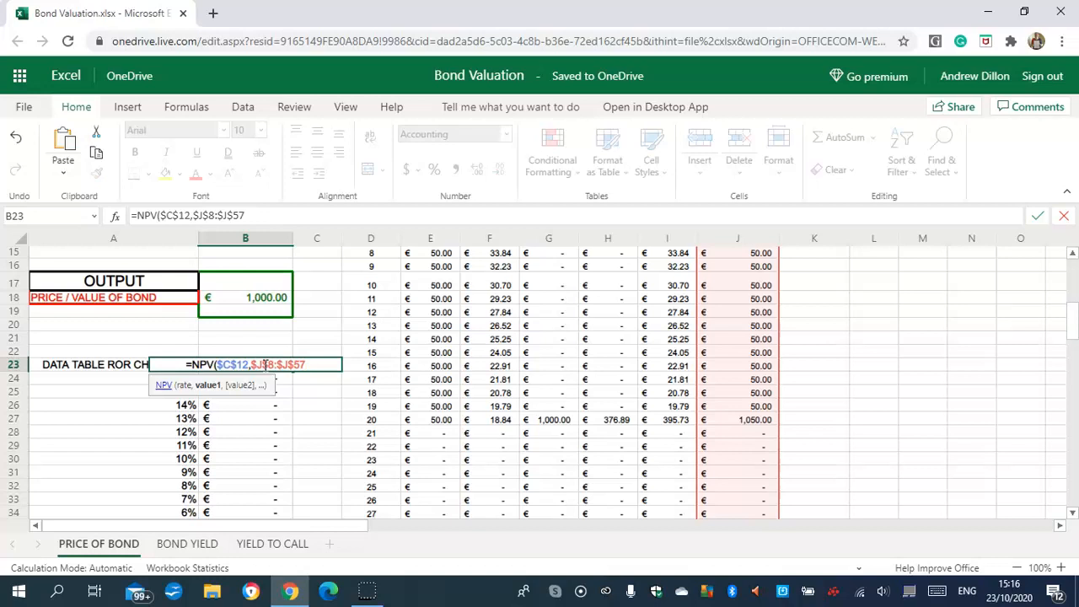
type(")")
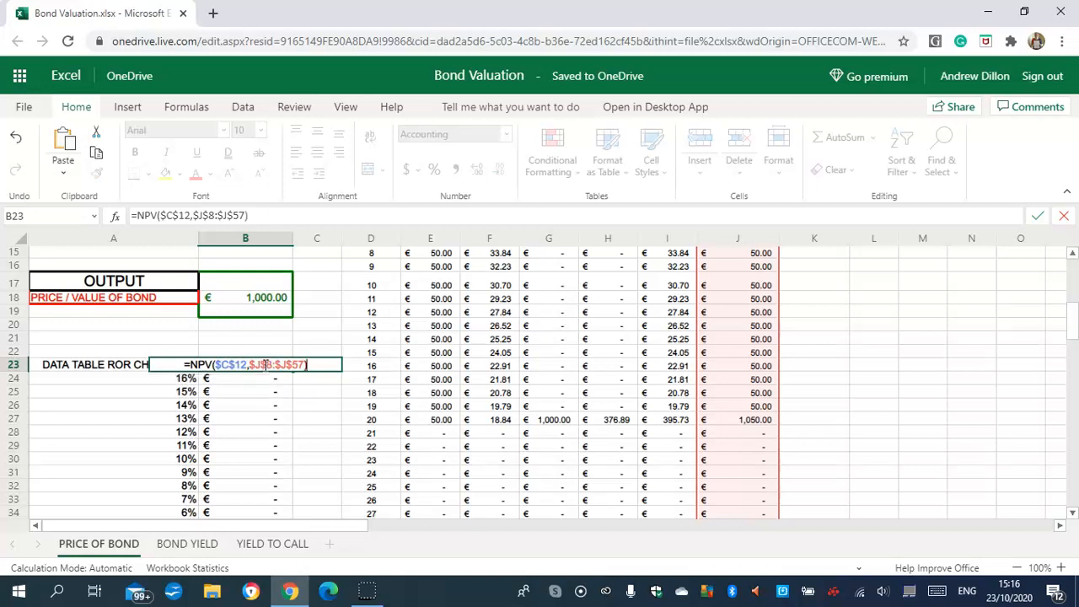
key("Return")
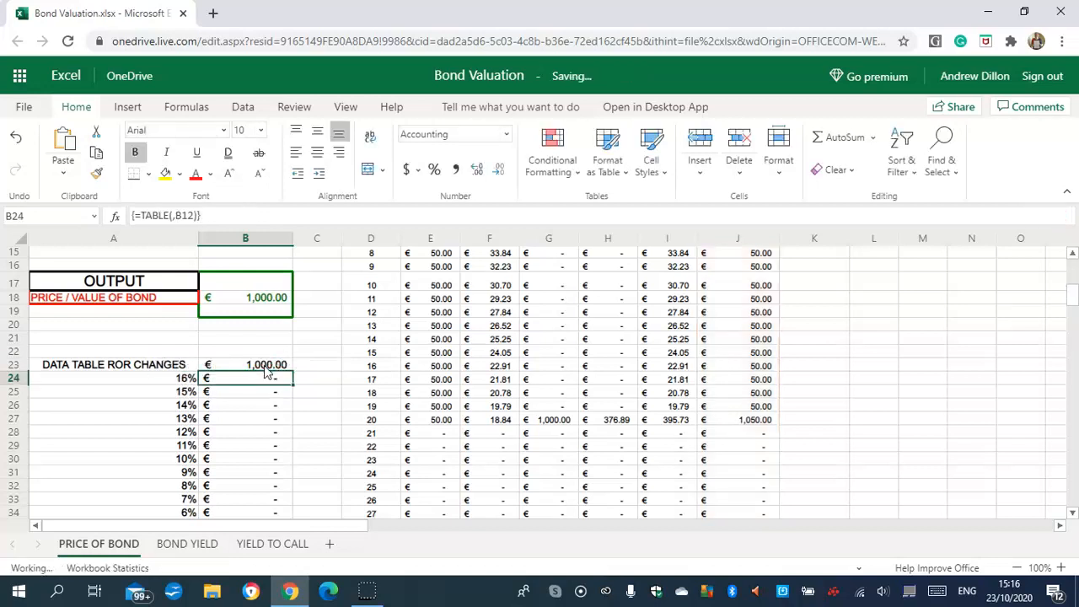
Correct the bond price formula in B18 to =NPV($C$12,$J$8:$J$57) and check the formulas in B23 and B28
left_click(250, 298)
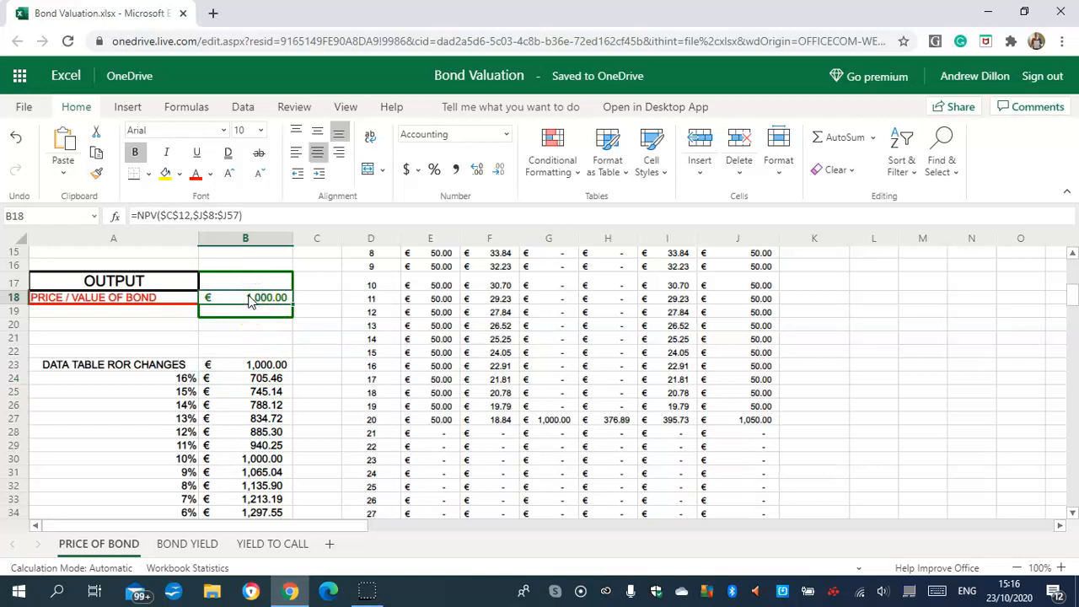
left_click(228, 216)
type("$")
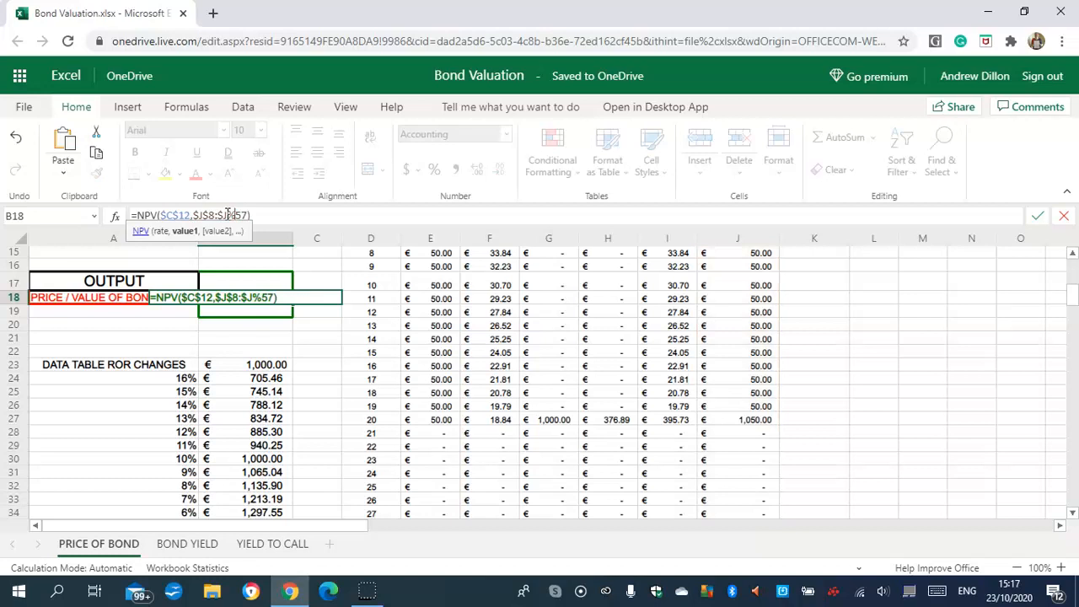
key("BackSpace")
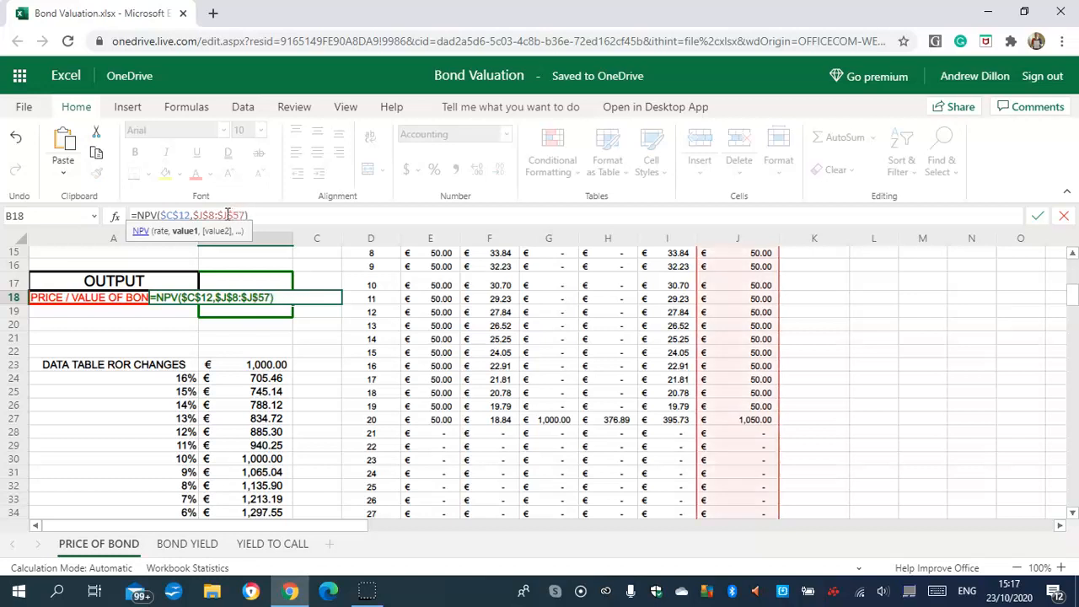
key("Return")
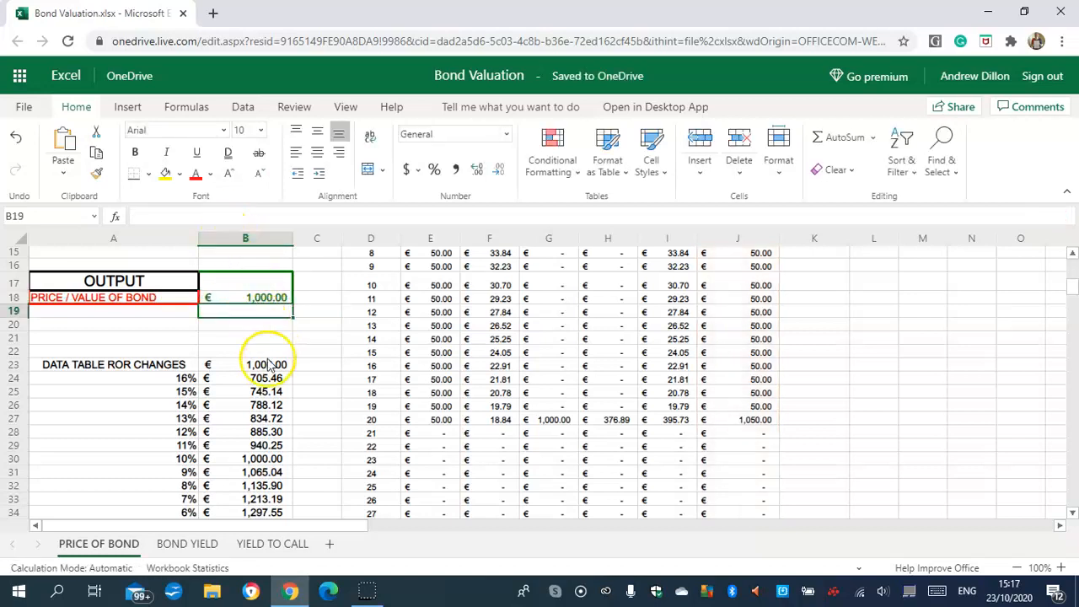
left_click(269, 364)
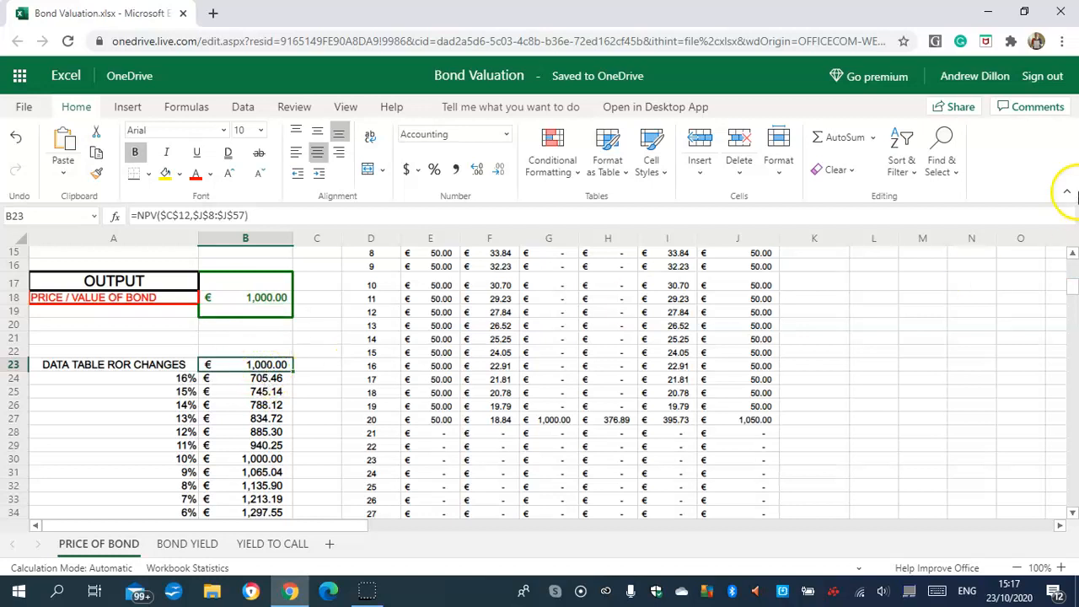
left_click(253, 433)
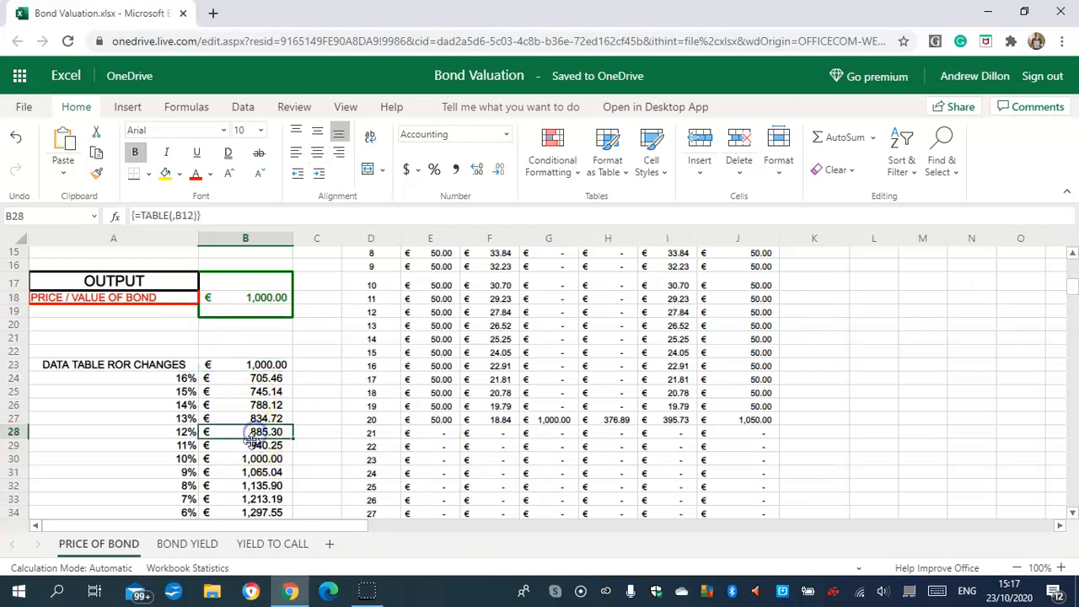
Calculate the NPV in I59, below the cash flow table, with =SUM(I8:I57)
scroll(1073, 305, "down", 1)
scroll(1074, 305, "down", 10)
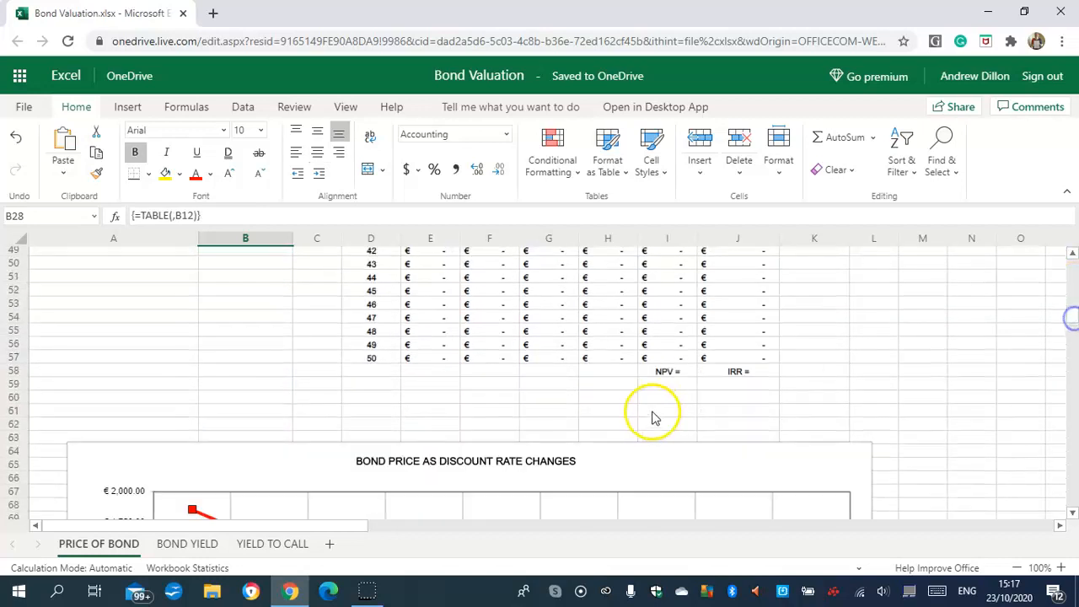
left_click(663, 384)
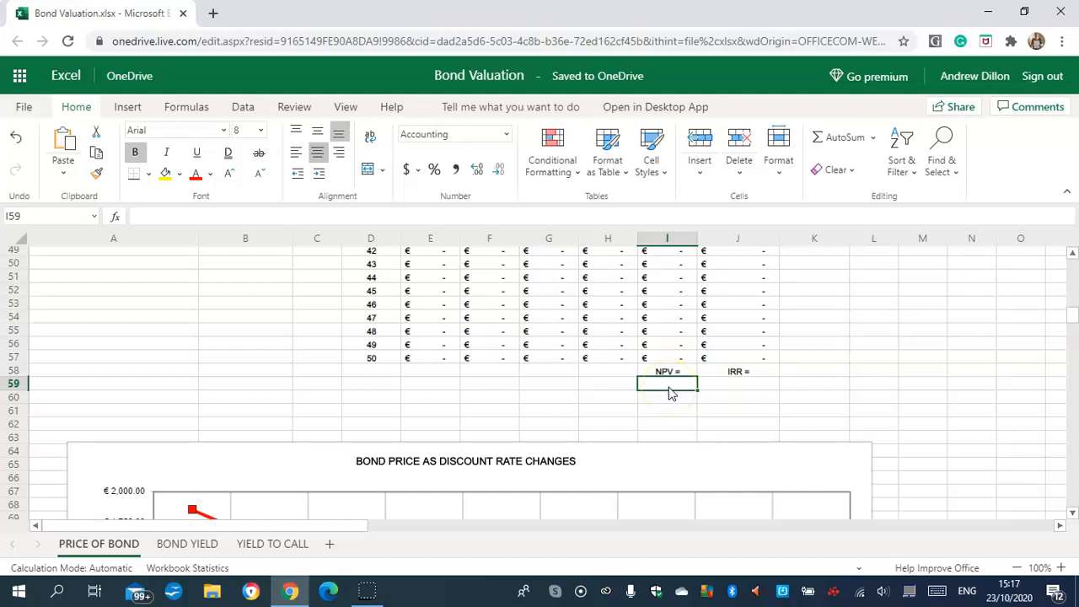
type("=")
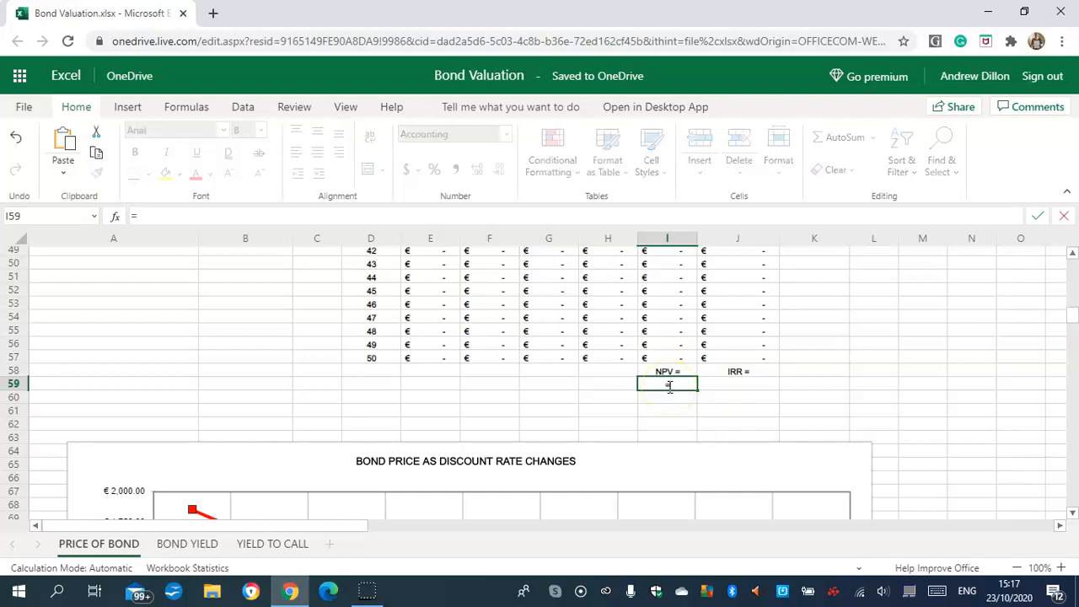
type("SUM")
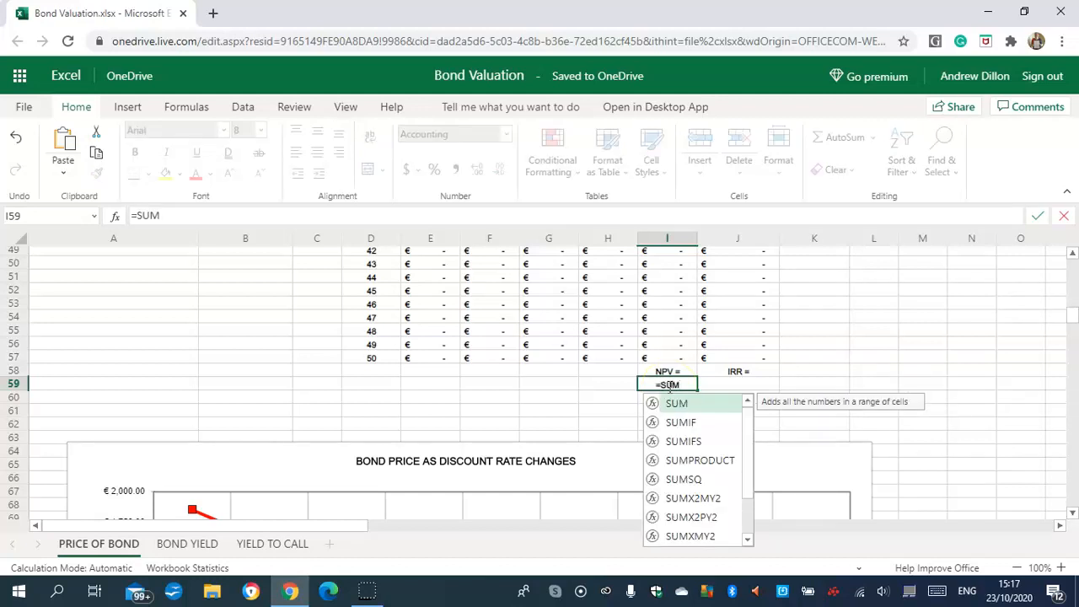
type("(I8")
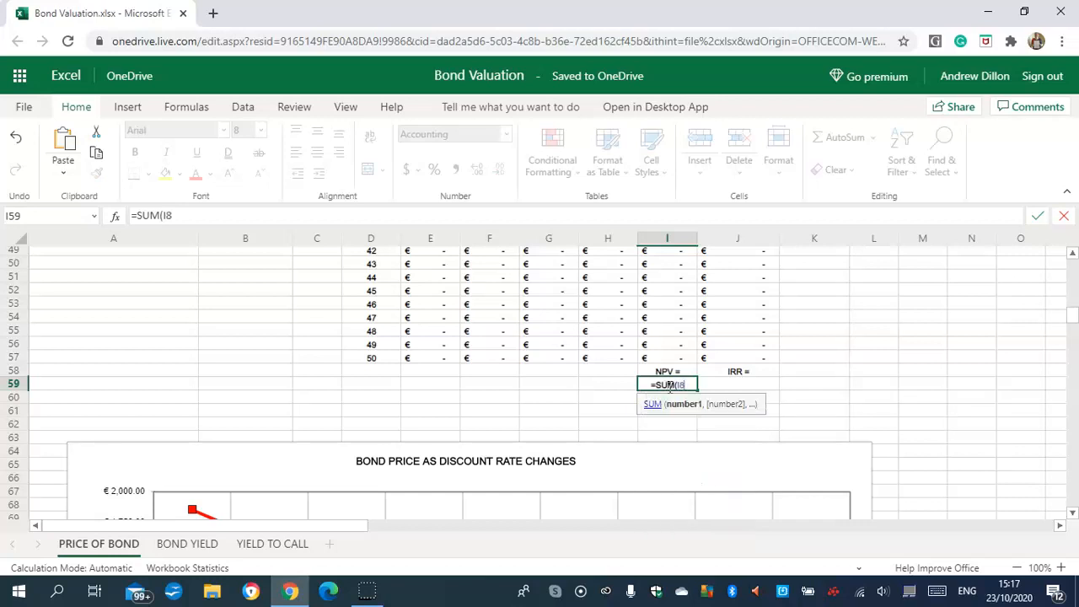
type(":I57")
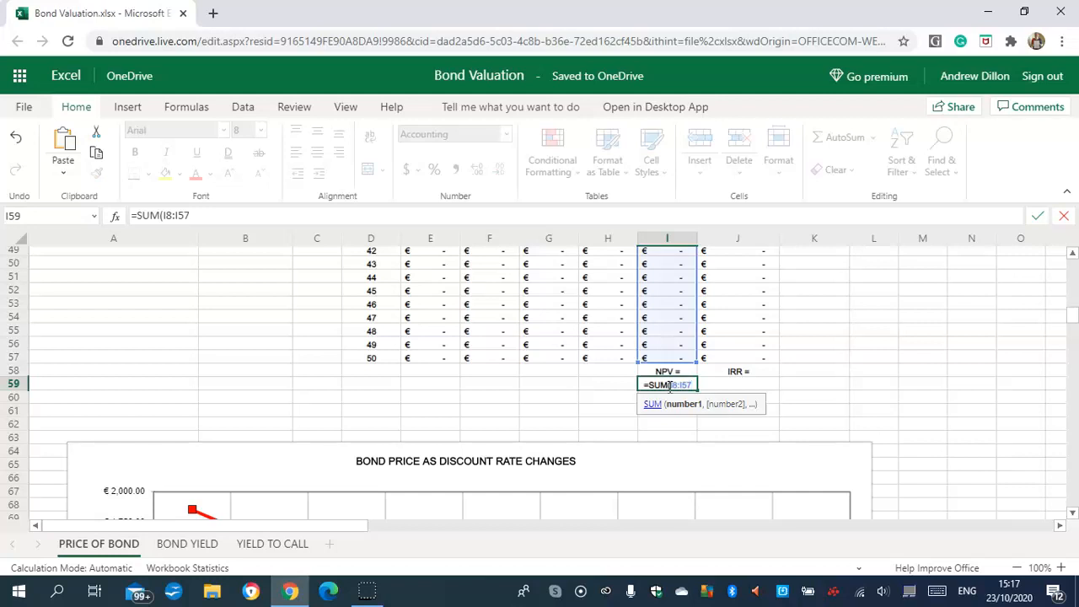
type(")")
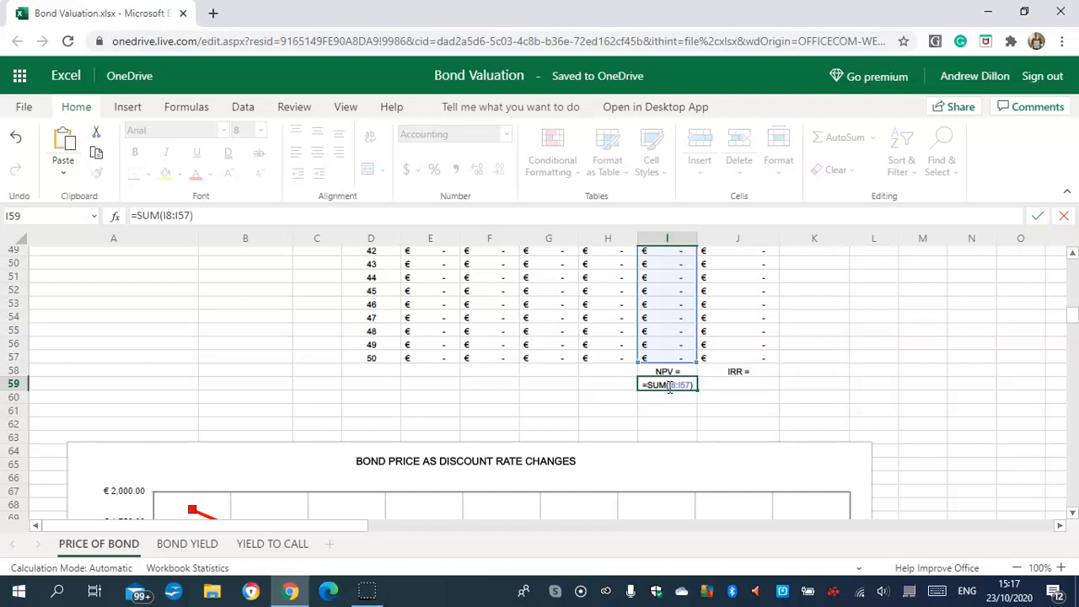
key("Return")
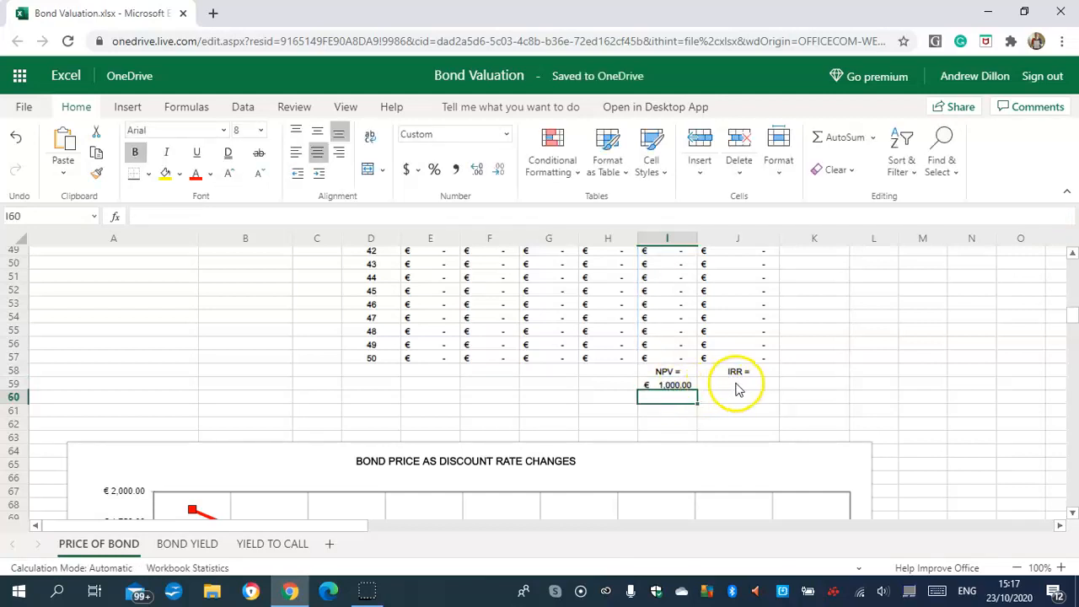
Calculate the IRR in J59 with =IRR(J7:J57,0.01)*2 and check the entered formula
left_click(736, 389)
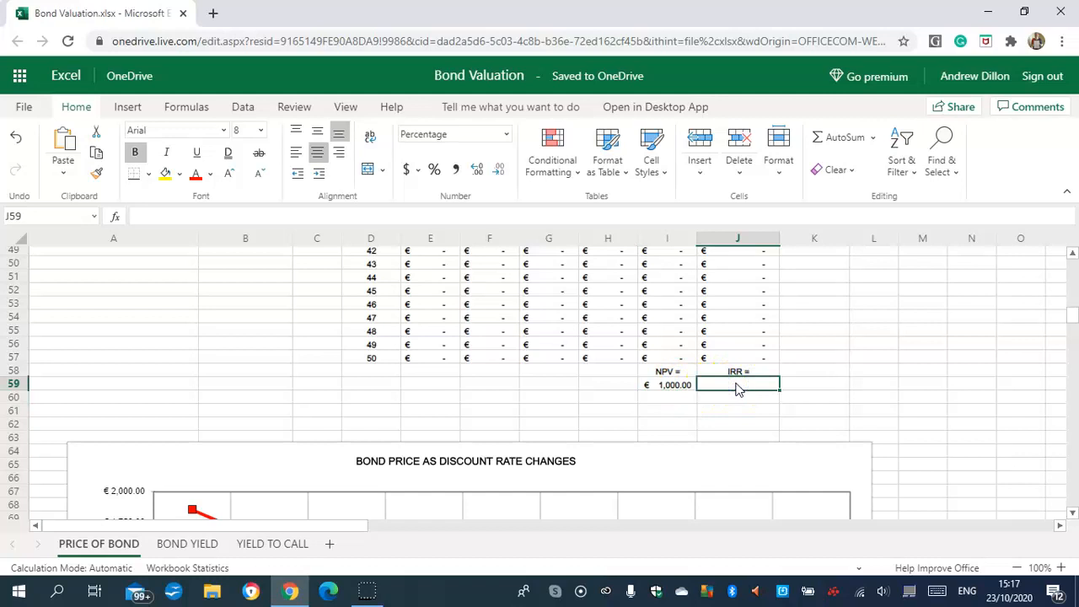
type("=IRR")
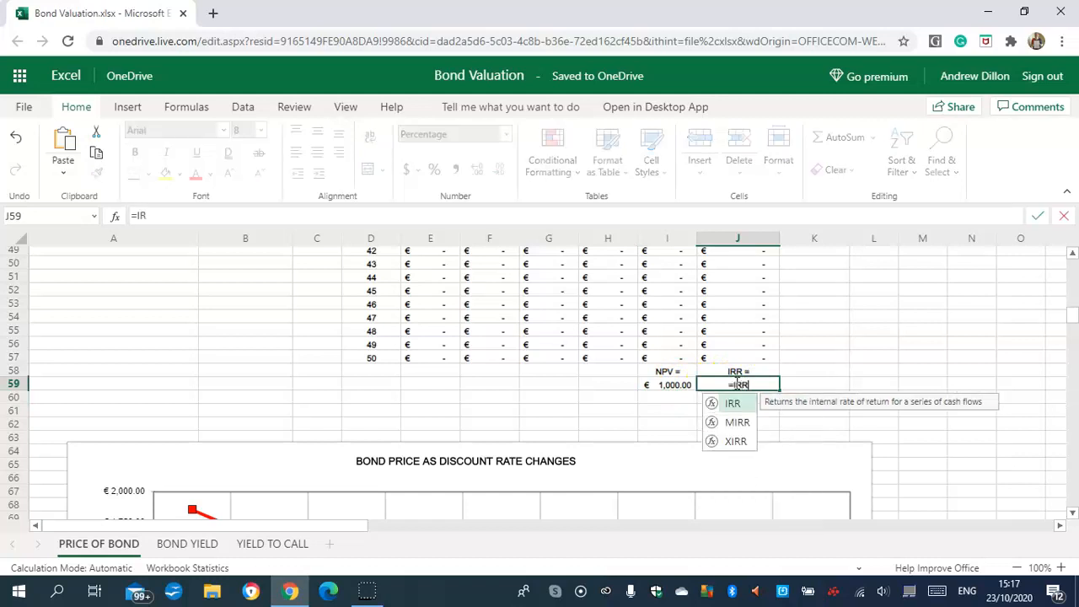
type("(J7")
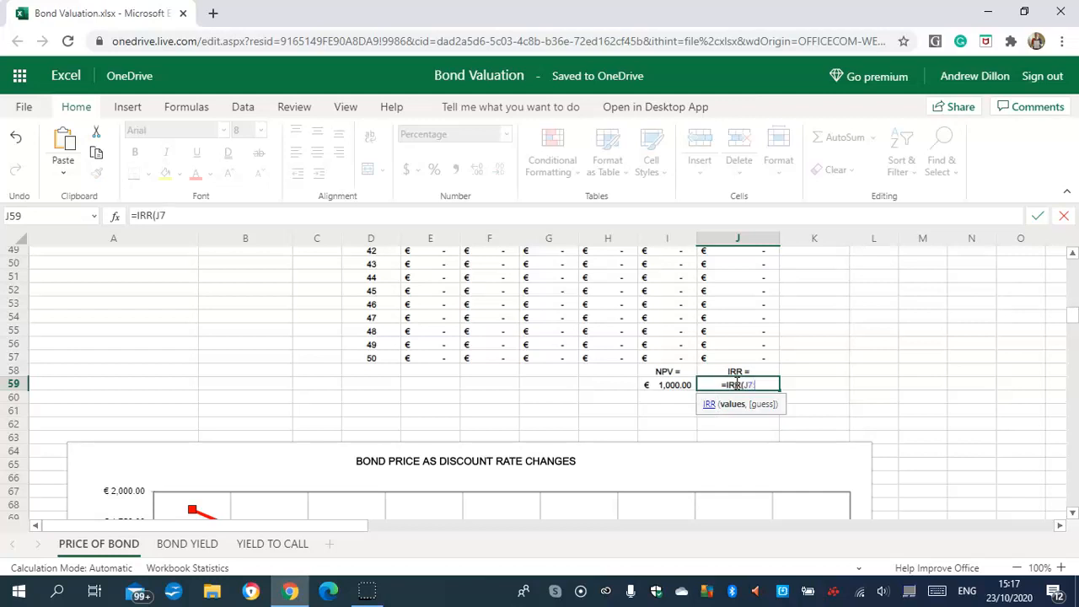
type(":J57")
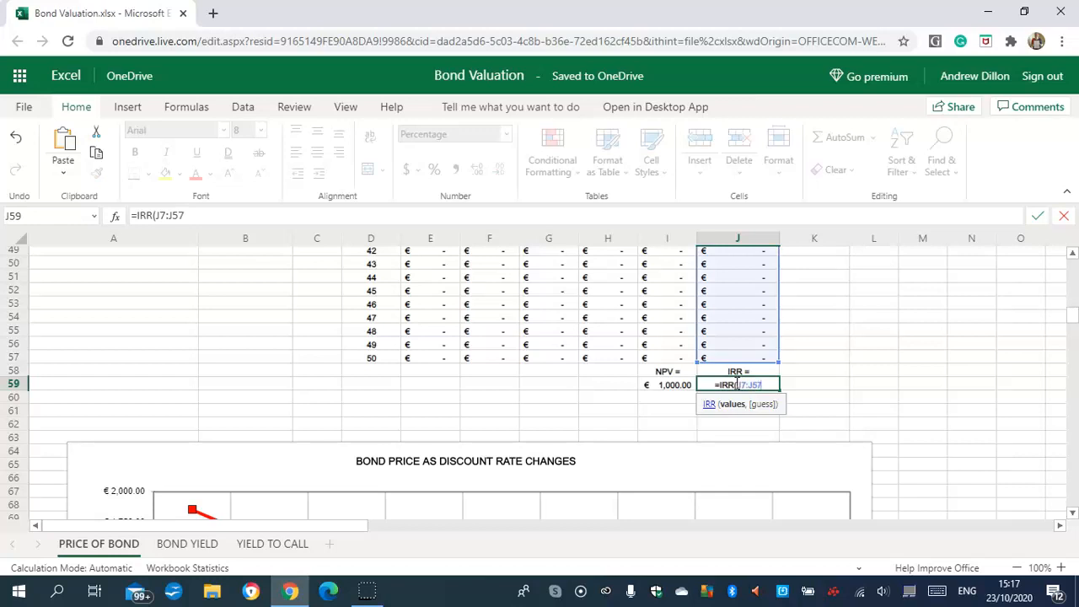
type(",0.0")
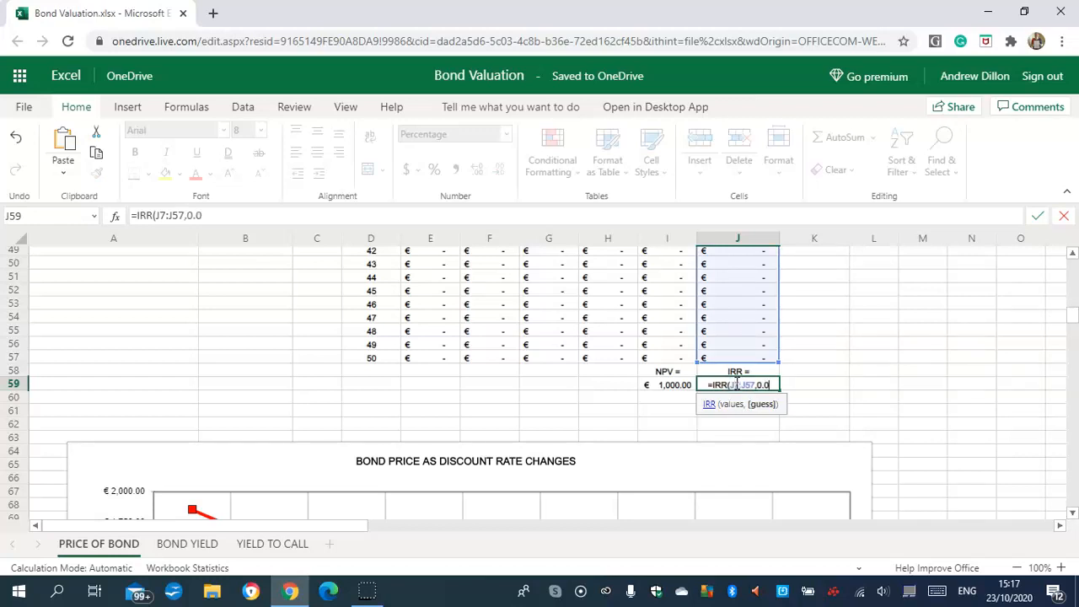
type("1)*2")
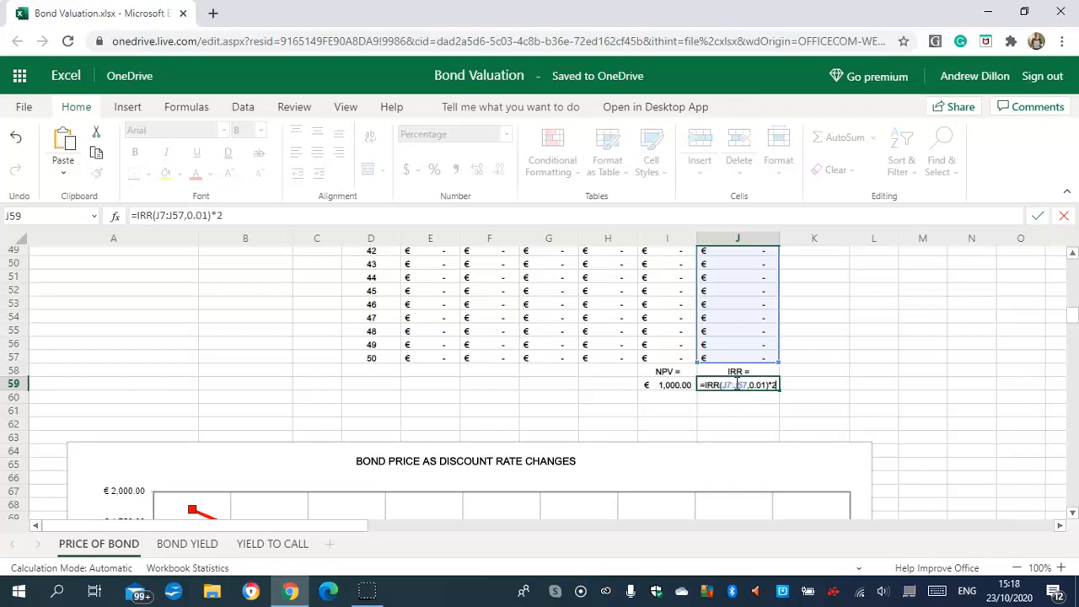
key("Return")
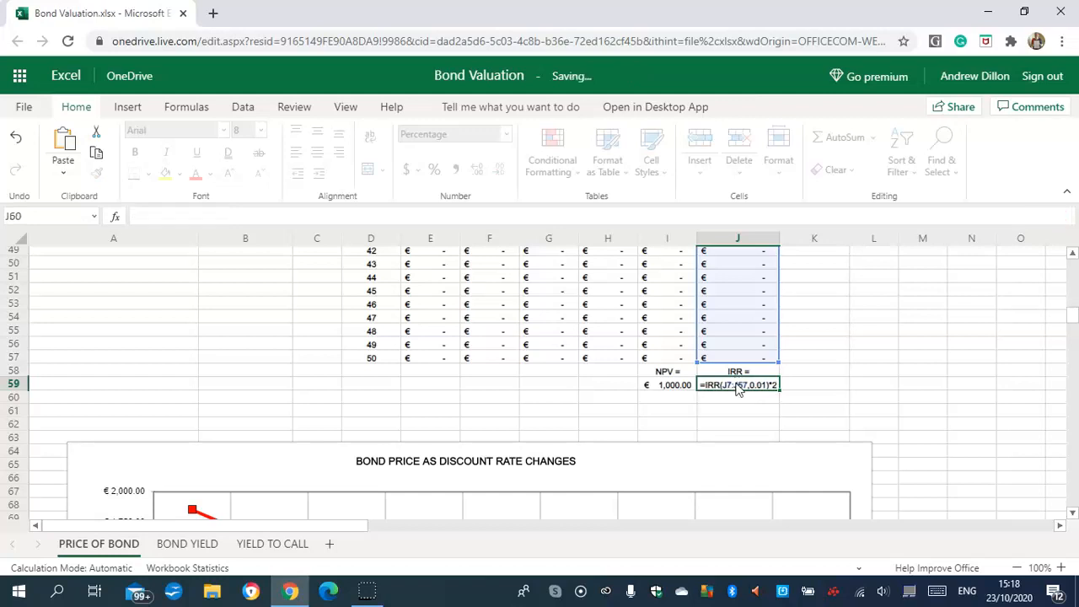
left_click(736, 385)
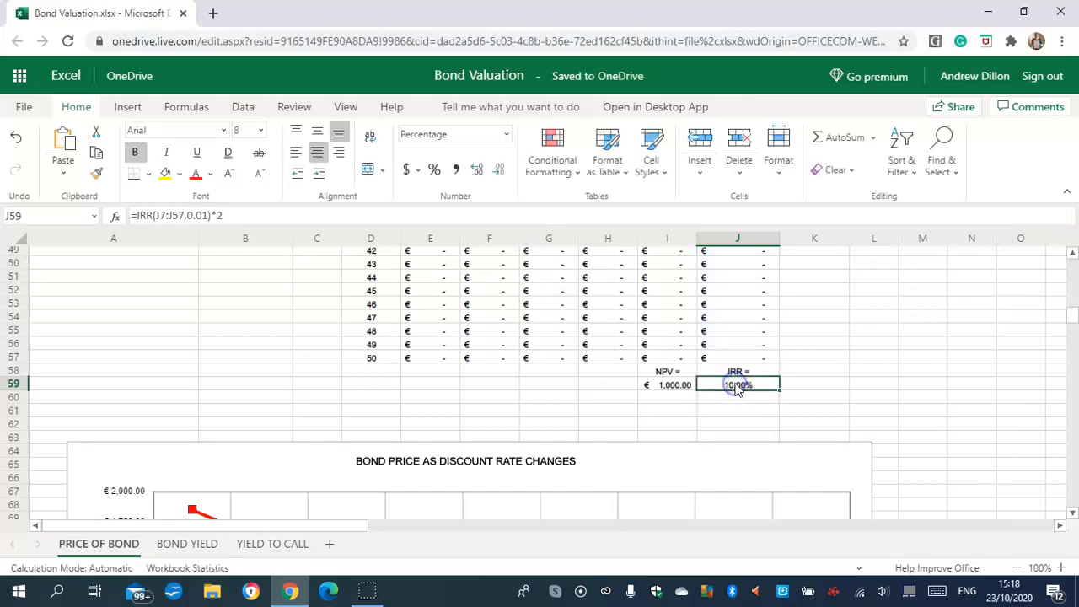
Examine the bond price versus discount rate chart below the NPV and IRR cells
left_click_drag(1070, 324, 1073, 337)
scroll(1072, 338, "up", 1)
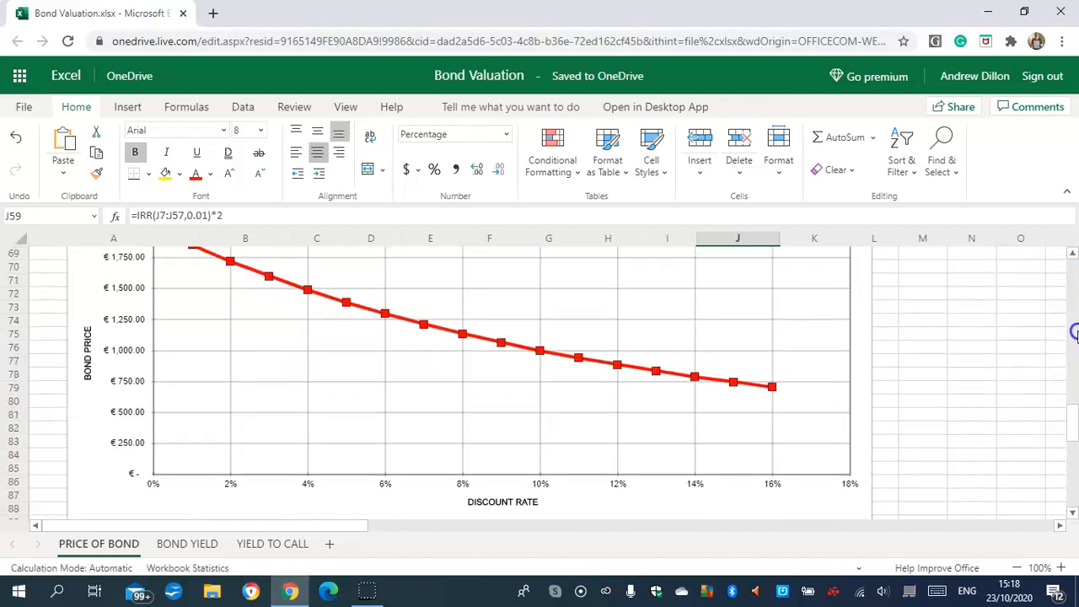
left_click(393, 363)
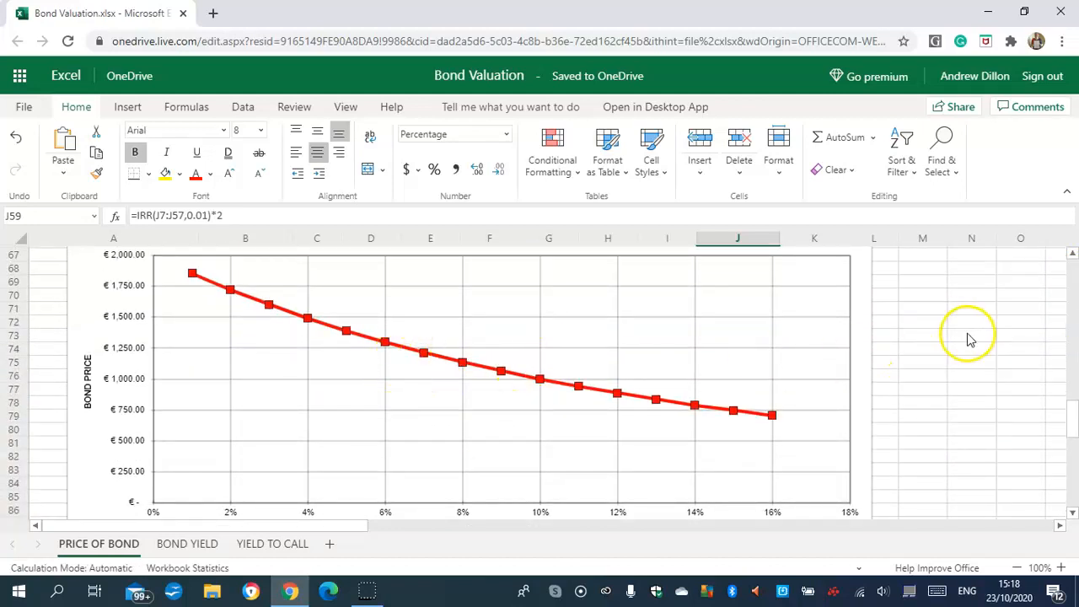
left_click(1073, 262)
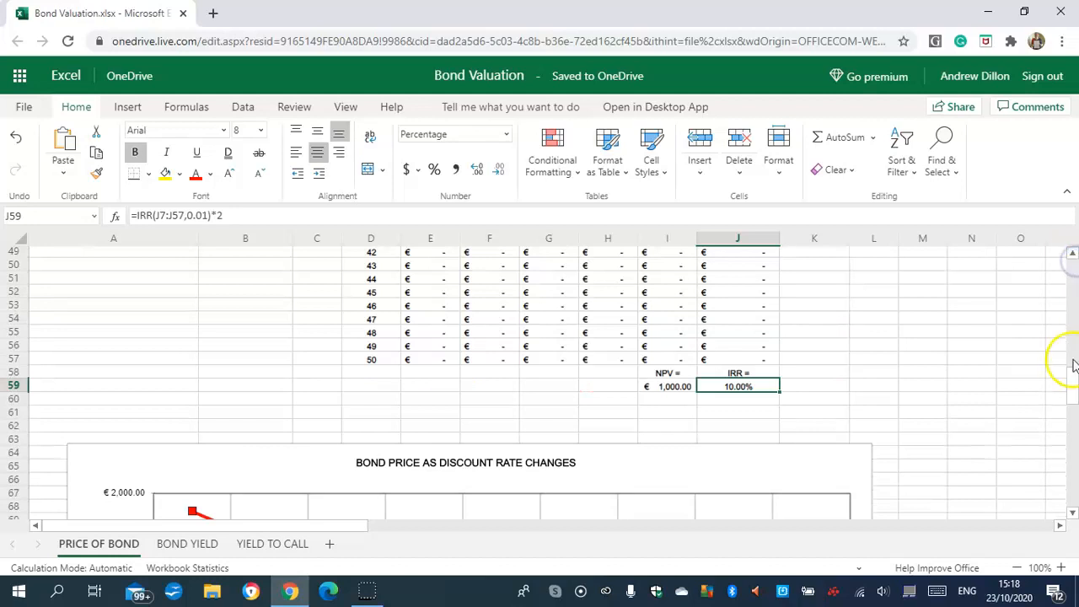
left_click_drag(1074, 380, 1074, 411)
left_click(279, 375)
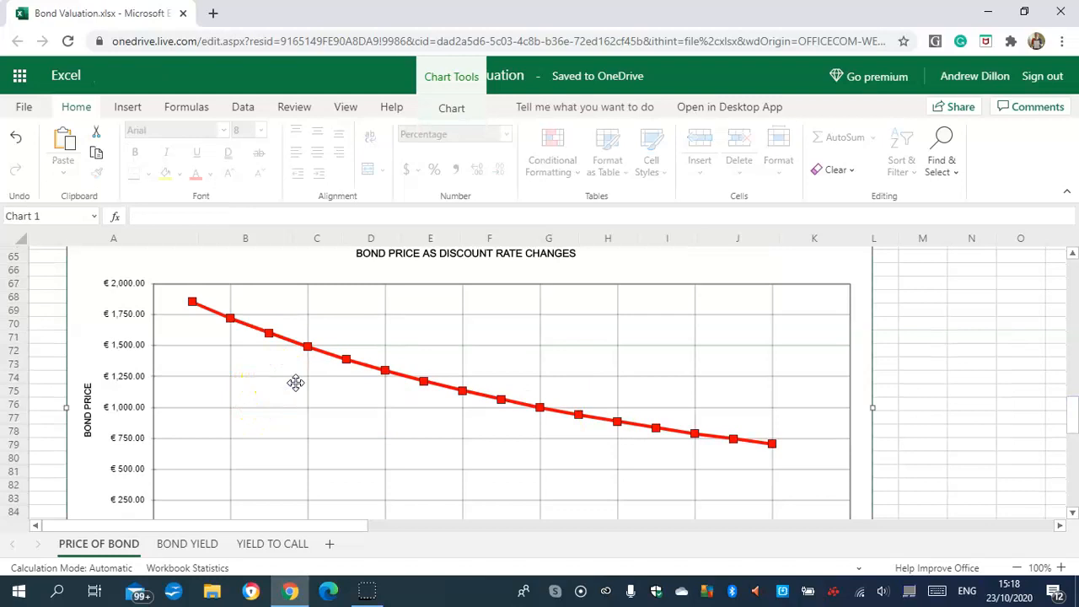
Add a new sheet after PRICE OF BOND and rename it "ROR Bond Discounted Chart"
left_click(331, 545)
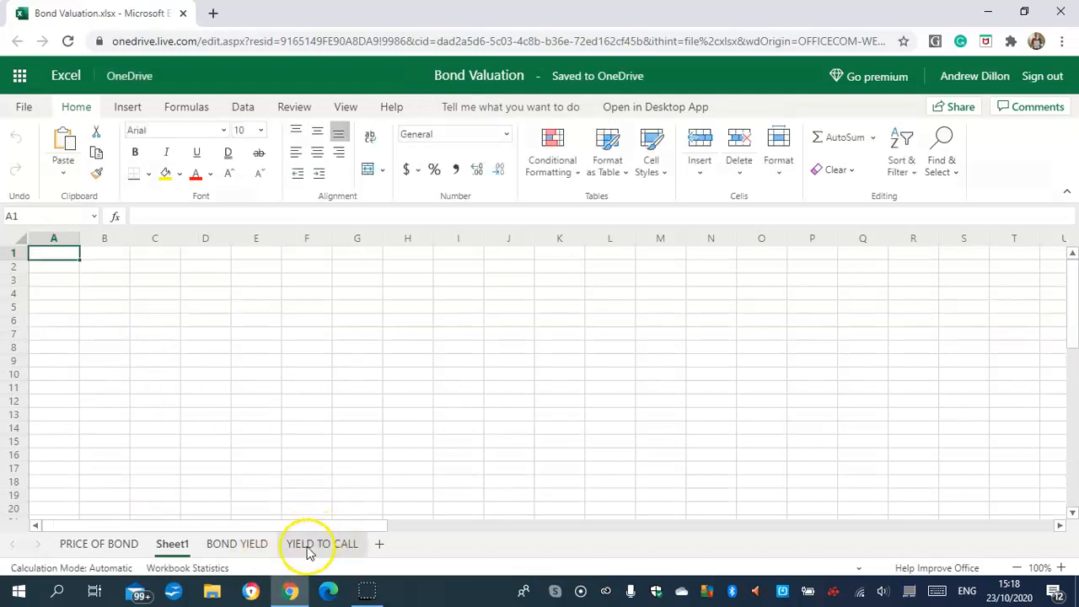
left_click(175, 544)
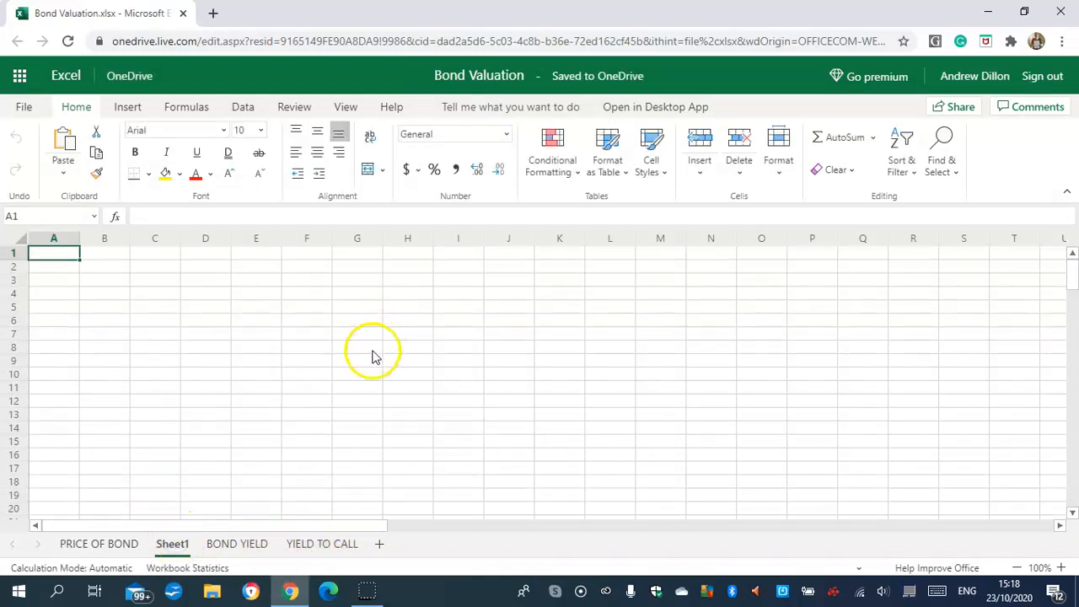
left_click(165, 541)
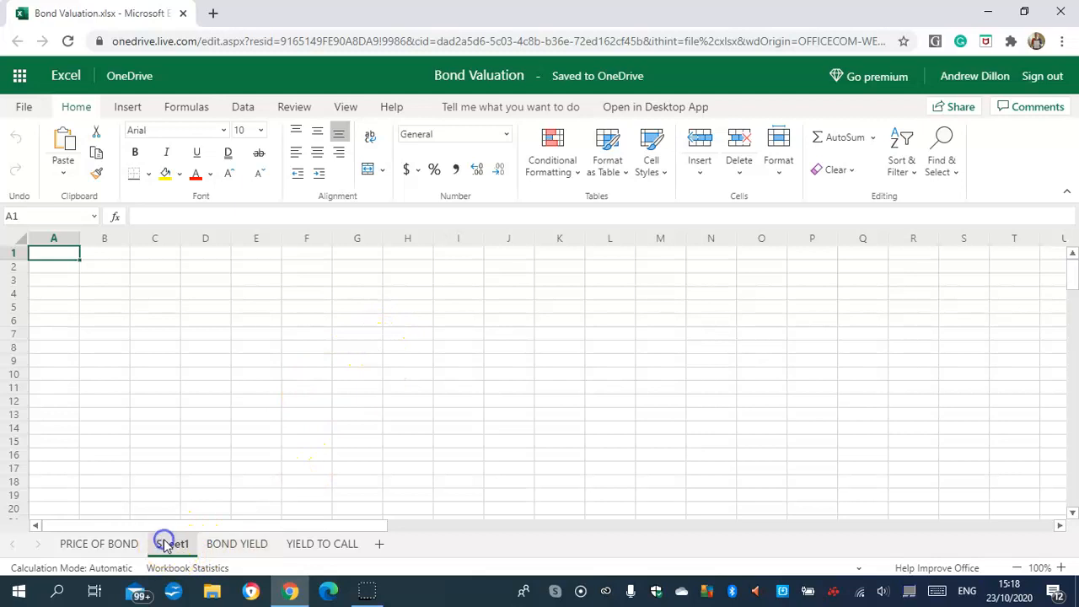
left_click(167, 542)
right_click(167, 544)
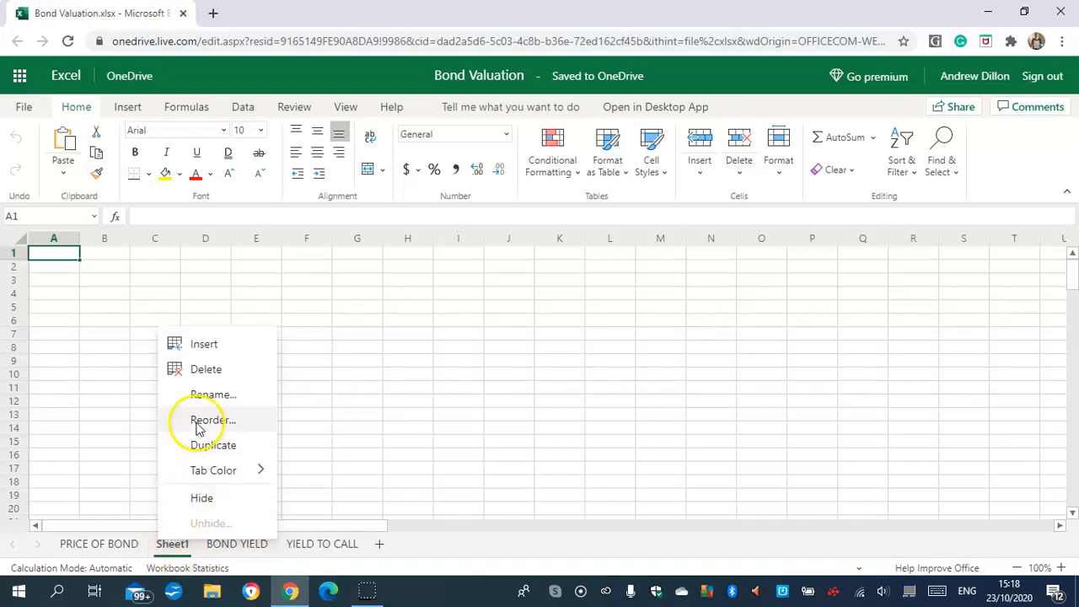
left_click(214, 396)
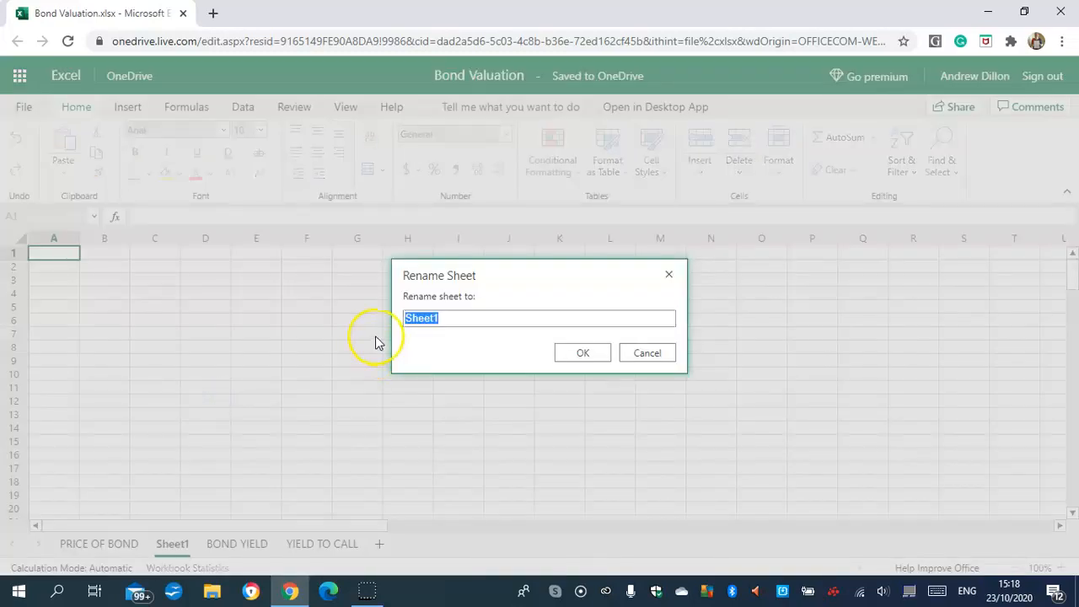
type("ROR")
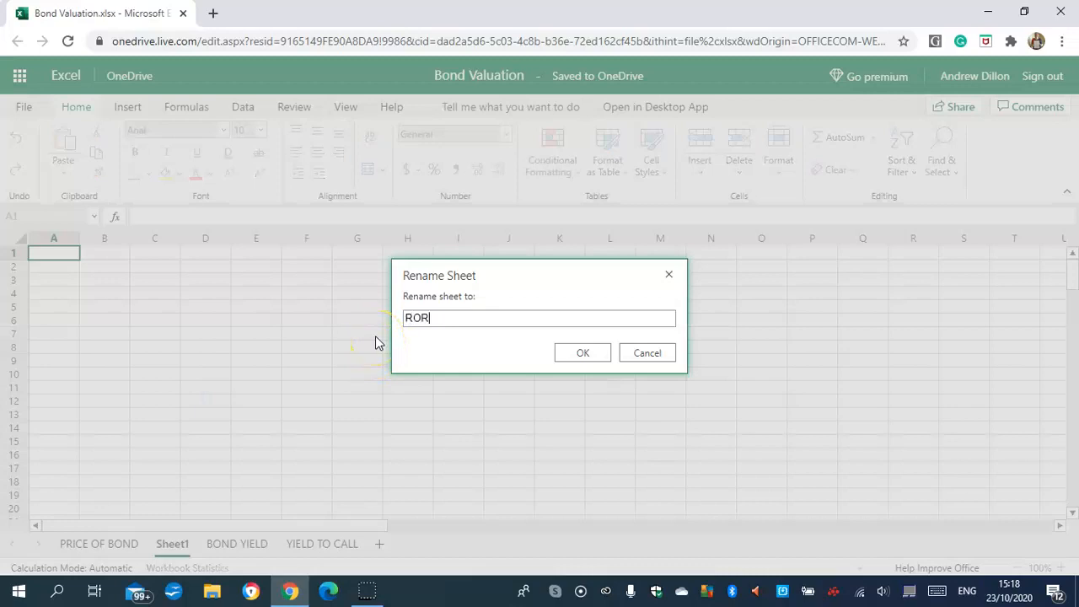
type(" B")
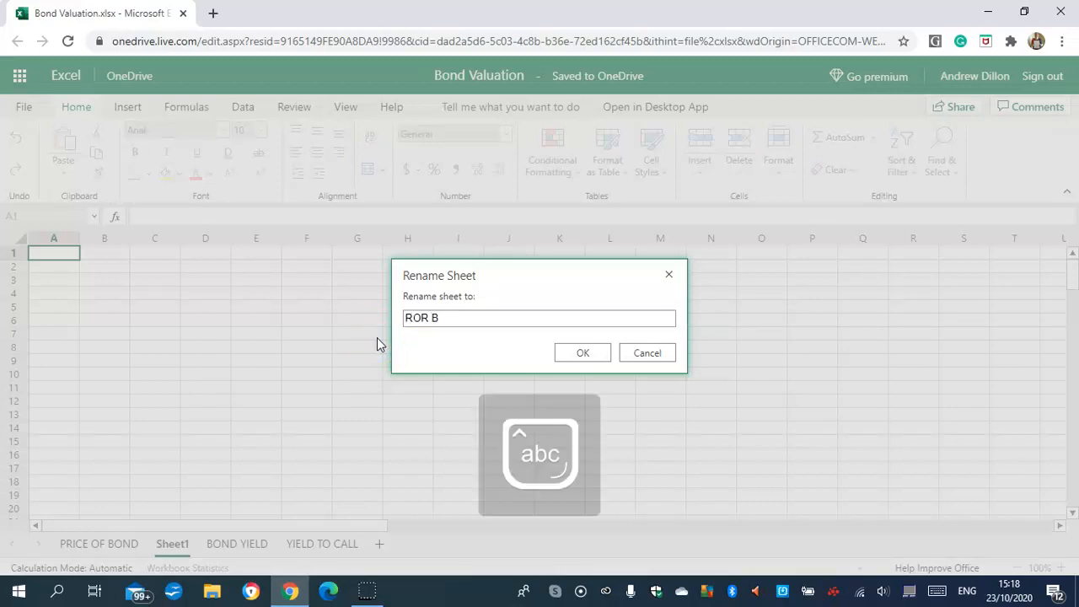
type("ond Discounted Chart")
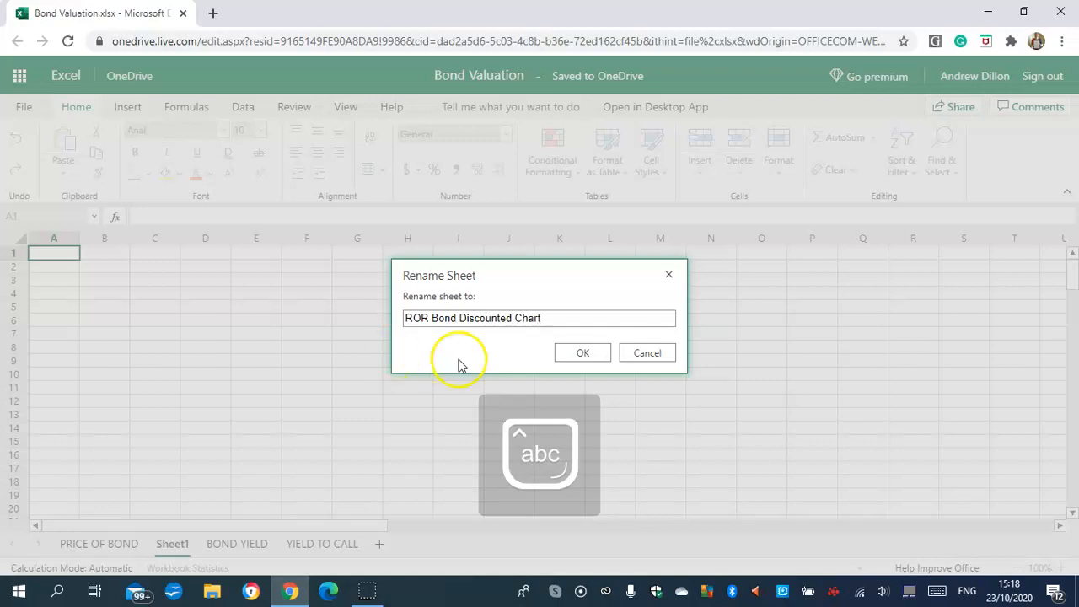
left_click(582, 353)
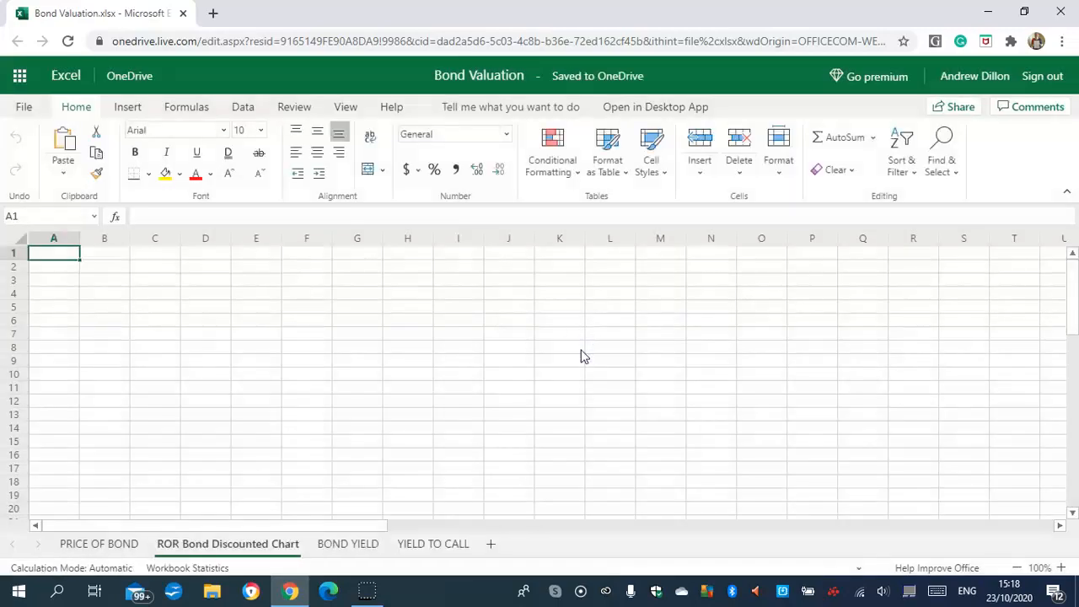
Hide the gridlines on the ROR Bond Discounted Chart sheet
left_click(71, 258)
left_click(345, 107)
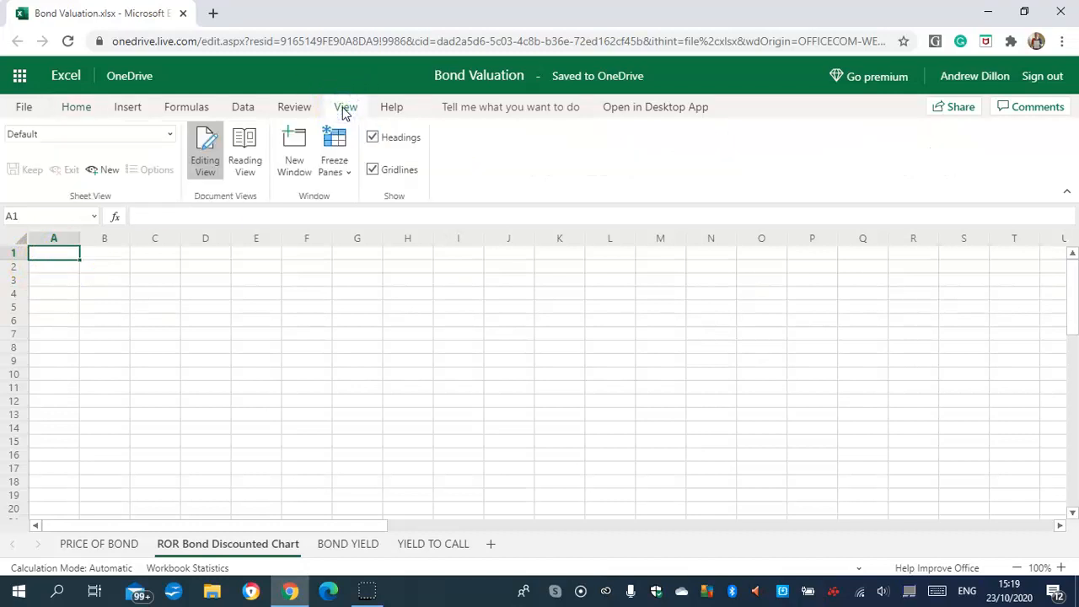
left_click(372, 171)
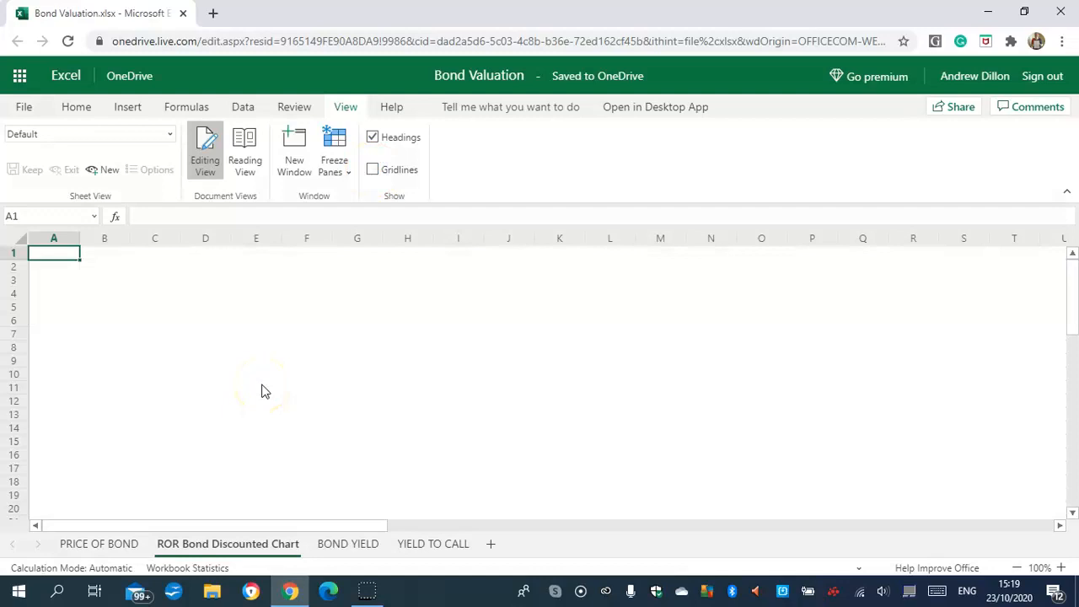
Copy the bond price chart from the PRICE OF BOND sheet to cell A1 of the ROR Bond Discounted Chart sheet
left_click(68, 262)
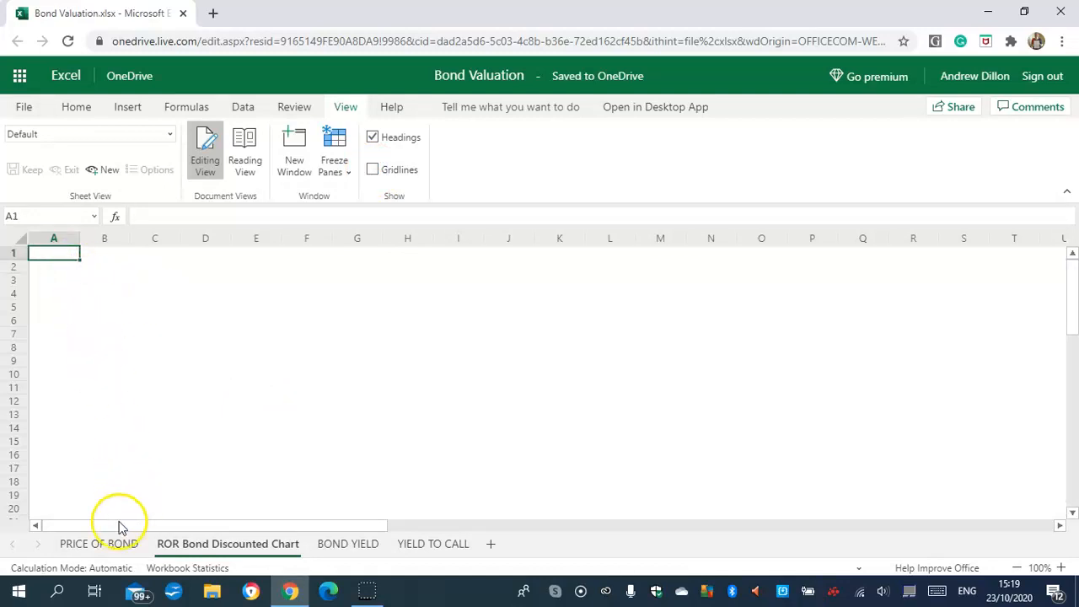
left_click(106, 543)
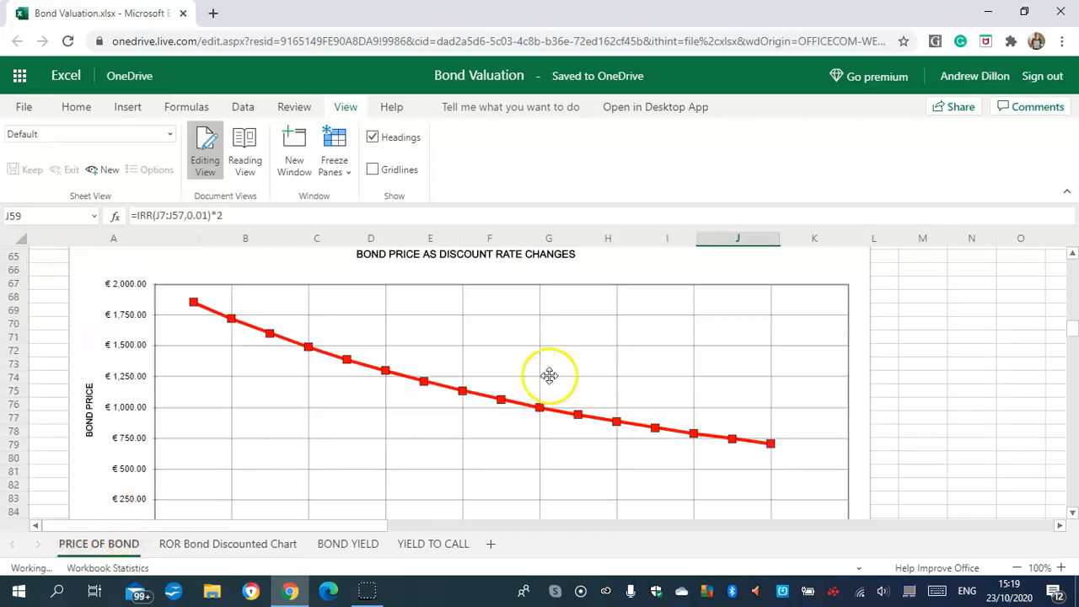
left_click(549, 375)
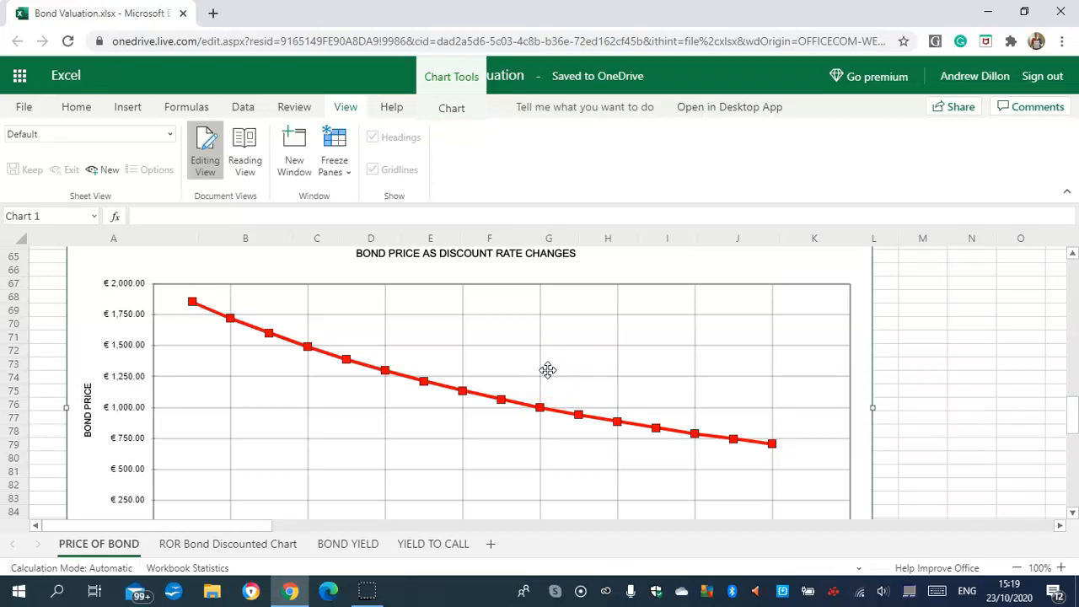
left_click(227, 540)
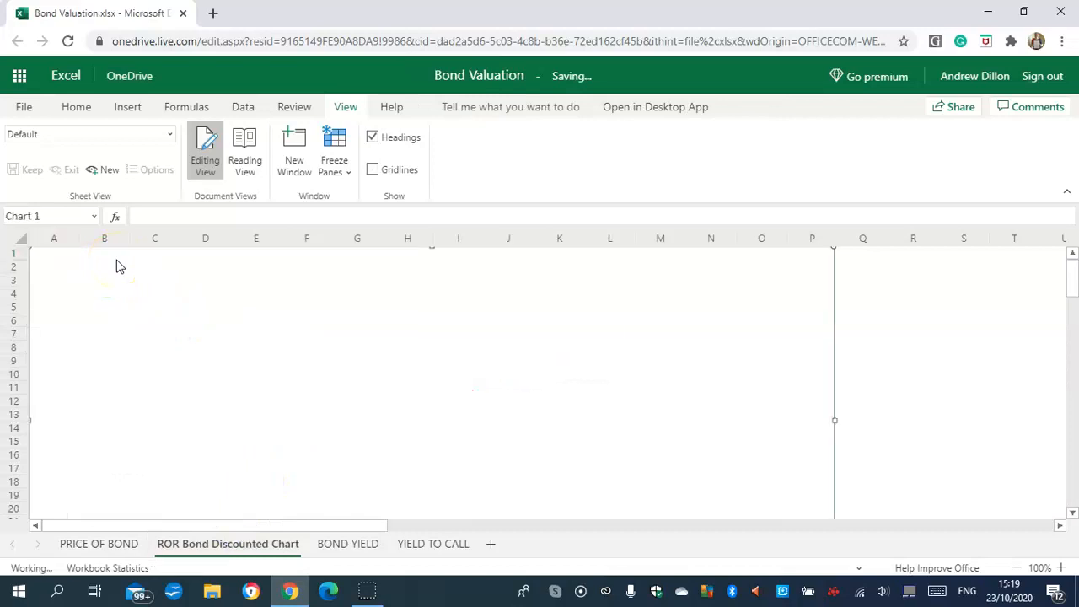
left_click(390, 351)
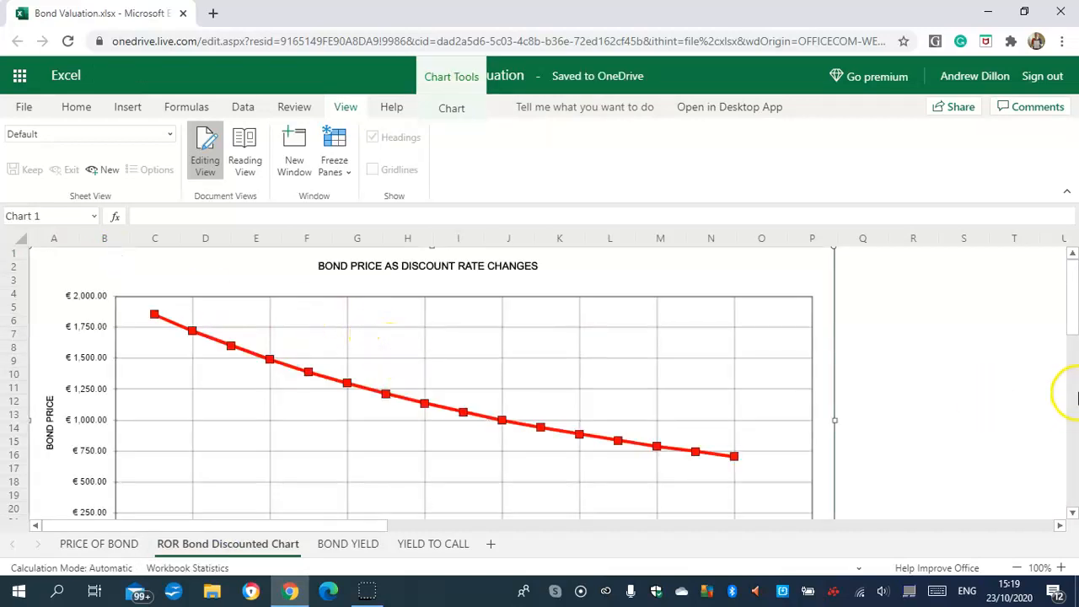
Enlarge the pasted chart from its lower corner so that it extends to about column T, and view the resized curve
left_click(677, 366)
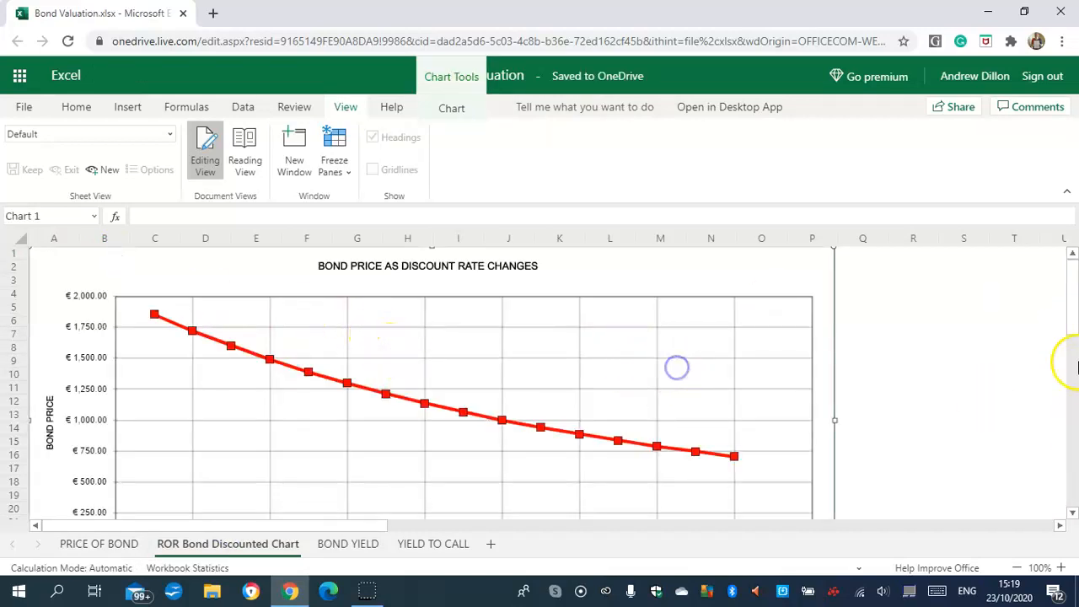
scroll(1073, 334, "down", 2)
left_click_drag(1077, 335, 1077, 342)
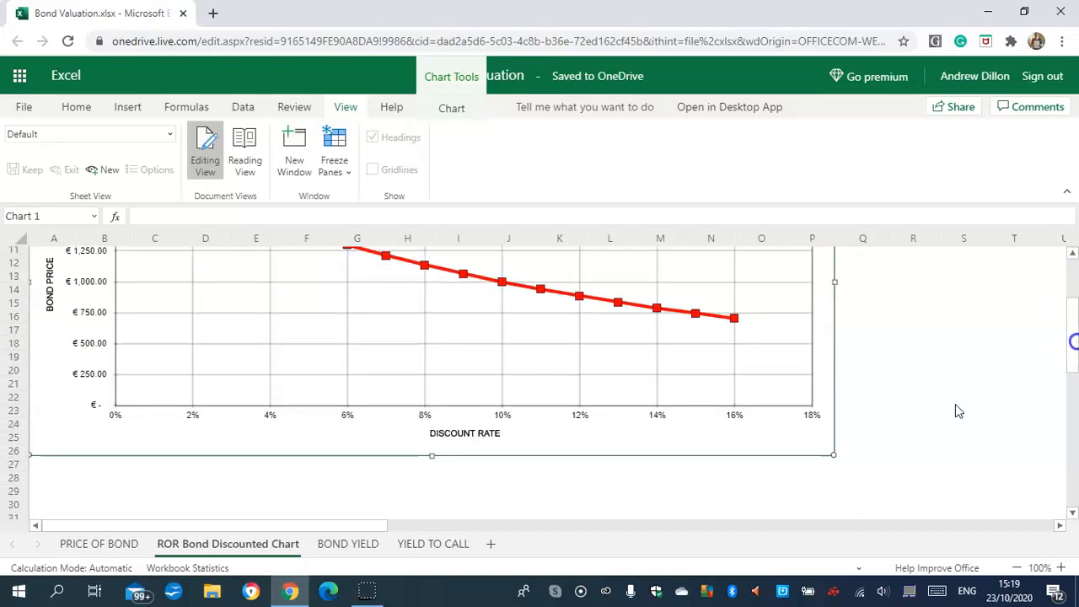
left_click_drag(834, 425, 1066, 551)
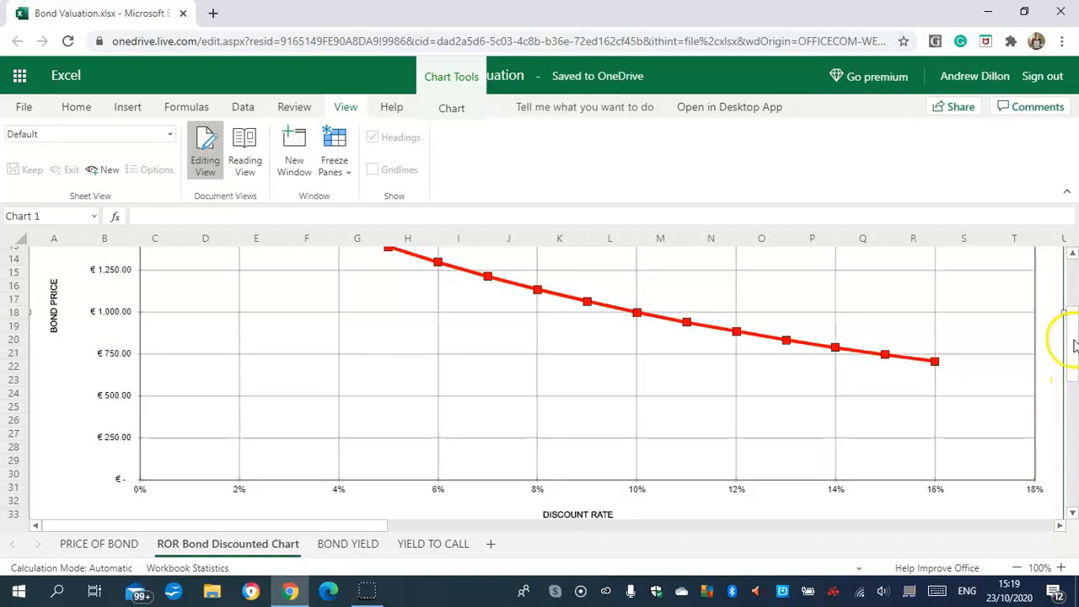
mouse_move(1074, 327)
left_mouse_down()
mouse_move(1075, 289)
mouse_move(1074, 310)
left_mouse_up()
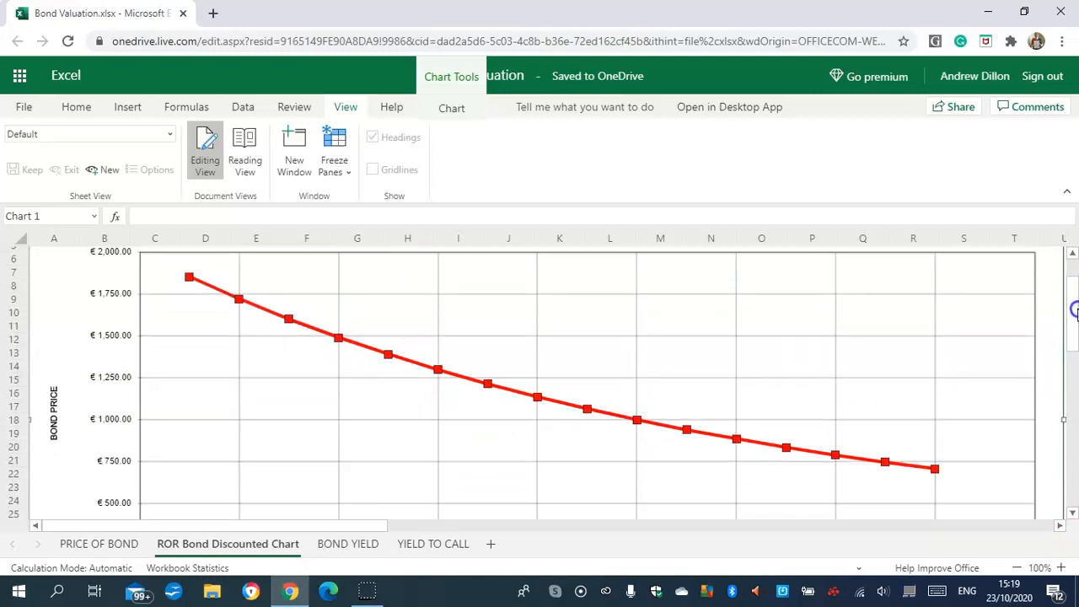